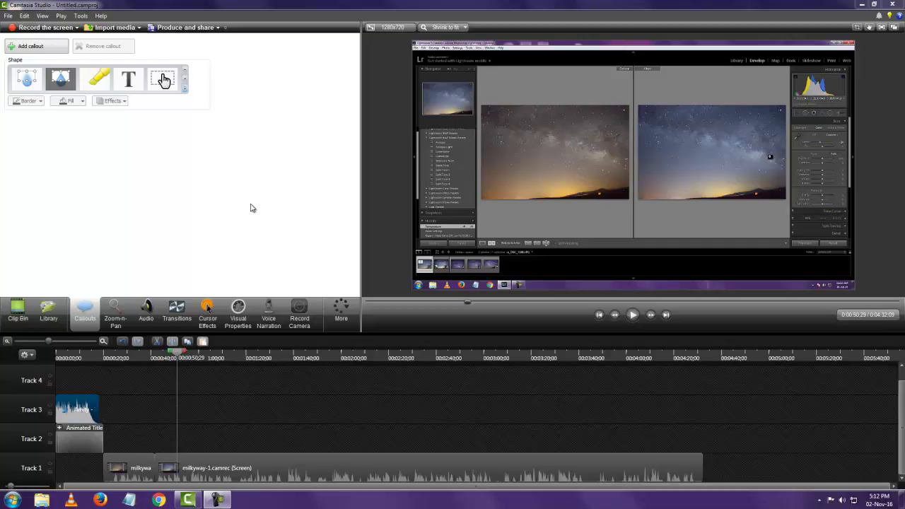
# Step: Deselect the current callout and expand the Callouts shape gallery to show every shape
pyautogui.click(247, 230)
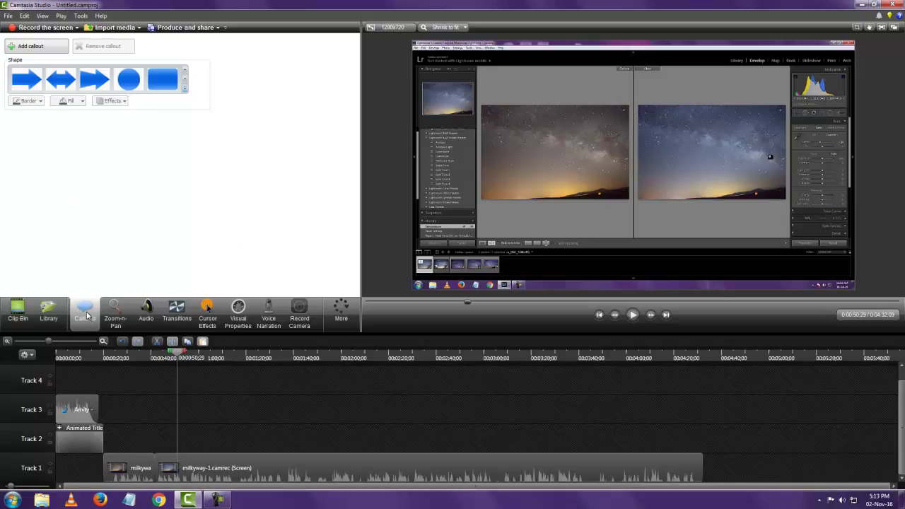
pyautogui.click(187, 92)
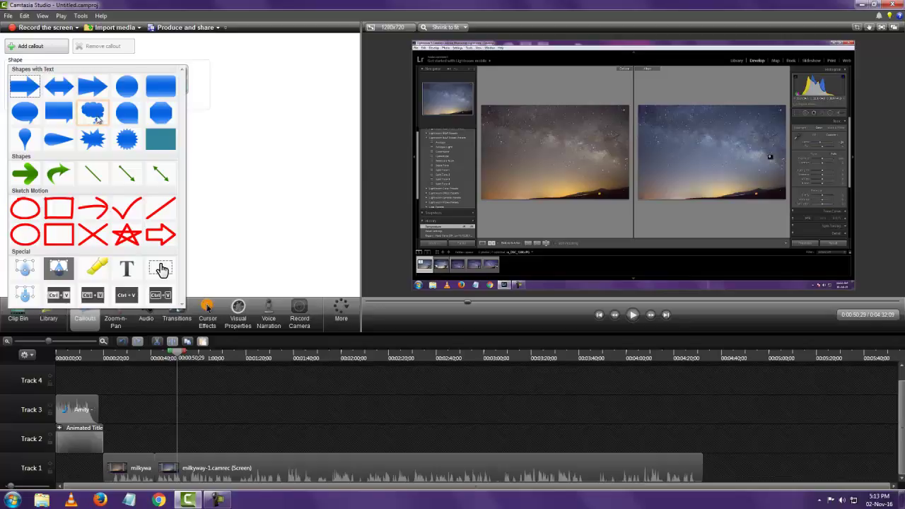
# Step: Add a Double Arrow callout, shrink it and centre it between the before and after photos
pyautogui.click(60, 86)
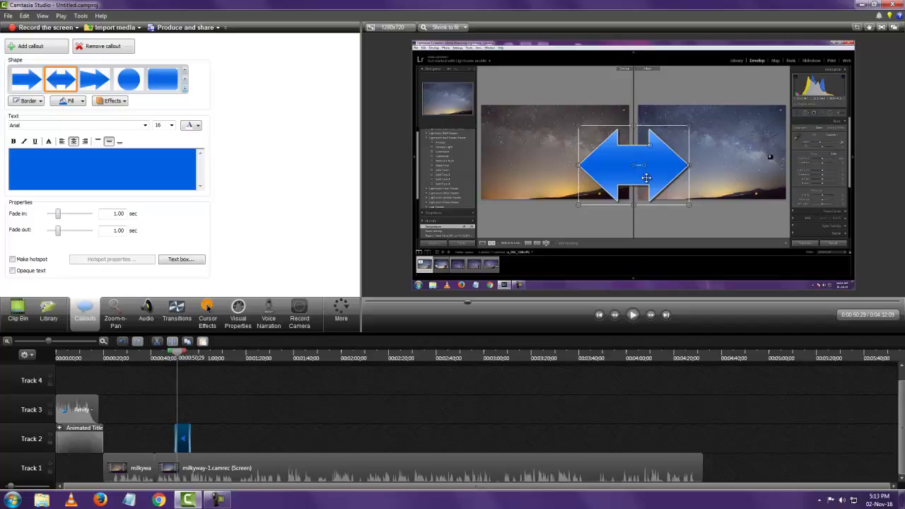
pyautogui.moveTo(580, 205); pyautogui.dragTo(621, 165)
pyautogui.moveTo(683, 150); pyautogui.dragTo(660, 149)
pyautogui.click(714, 193)
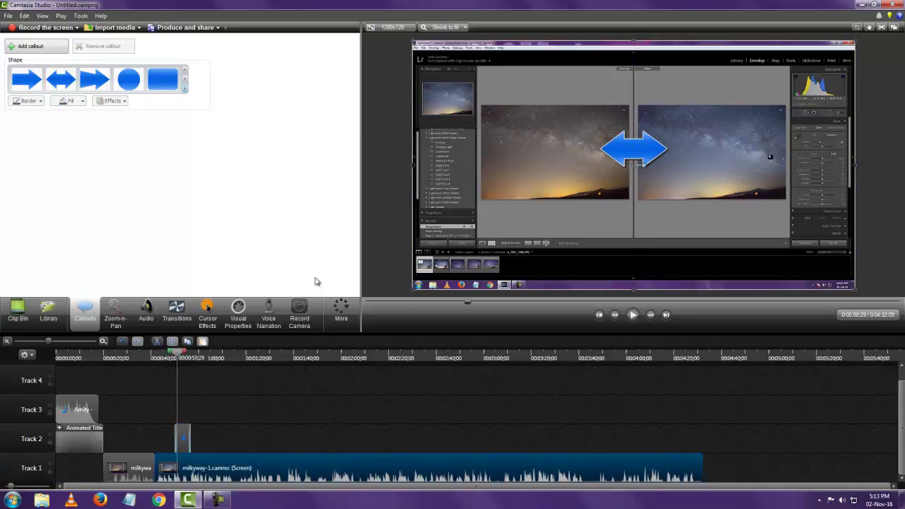
pyautogui.click(636, 147)
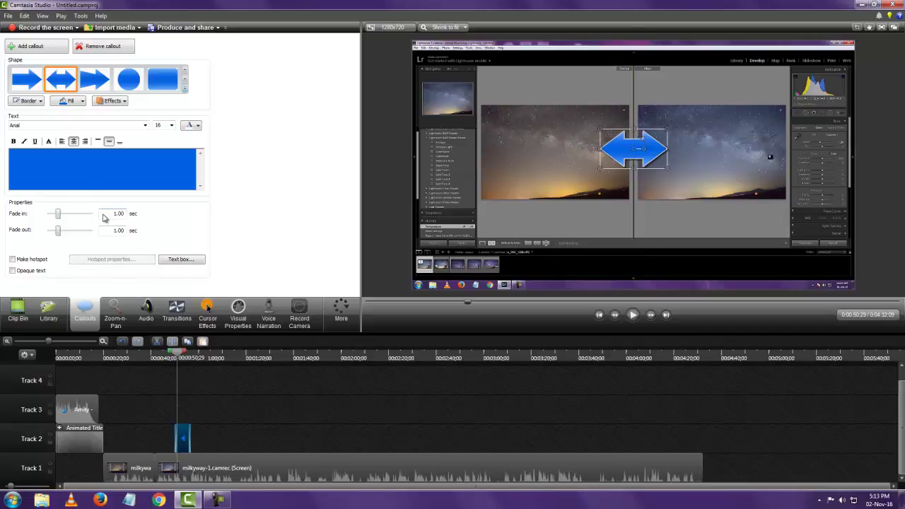
# Step: Set the arrow callout's fade in and fade out to 0.50 sec
pyautogui.moveTo(60, 222); pyautogui.dragTo(55, 222)
pyautogui.click(124, 213)
pyautogui.write('0.50')
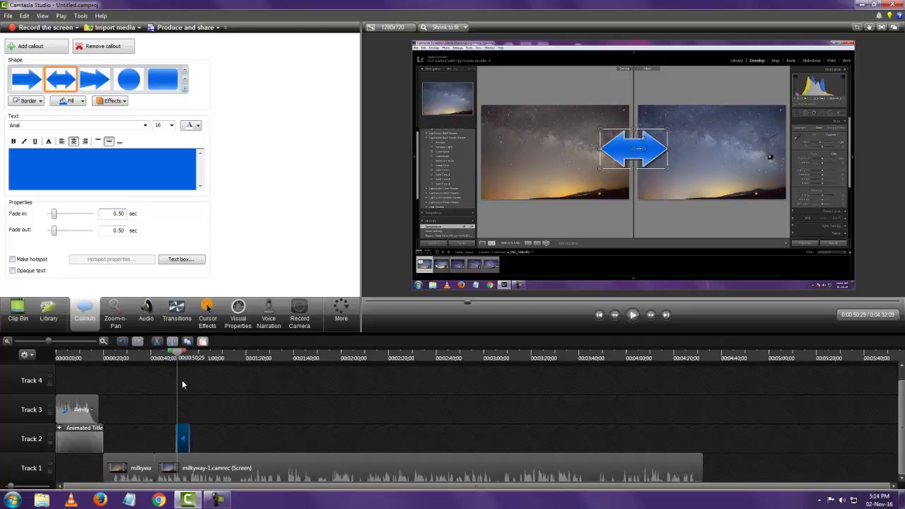
pyautogui.moveTo(177, 354)
pyautogui.mouseDown()
pyautogui.moveTo(167, 354)
pyautogui.moveTo(192, 354)
pyautogui.moveTo(183, 354)
pyautogui.mouseUp()
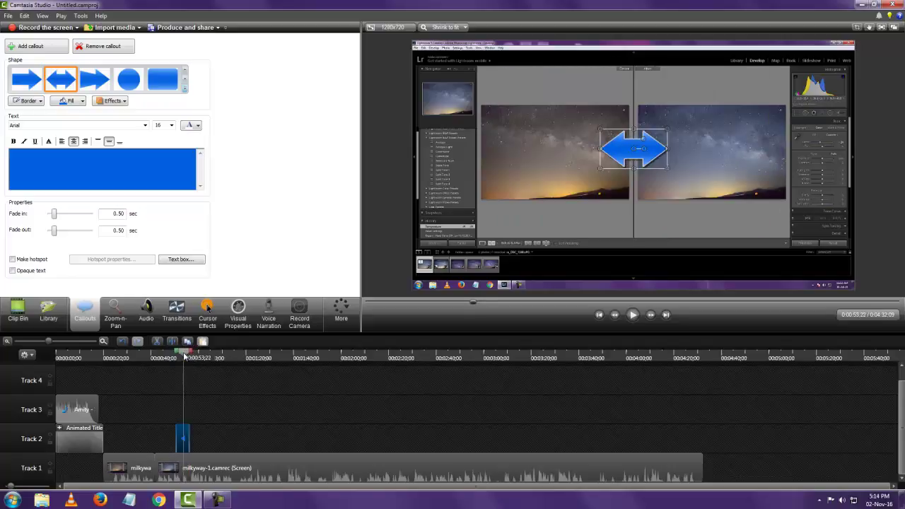
# Step: Trim the Track 2 arrow callout clip to start at 0:51 and last about 3:15
pyautogui.click(104, 342)
pyautogui.click(104, 343)
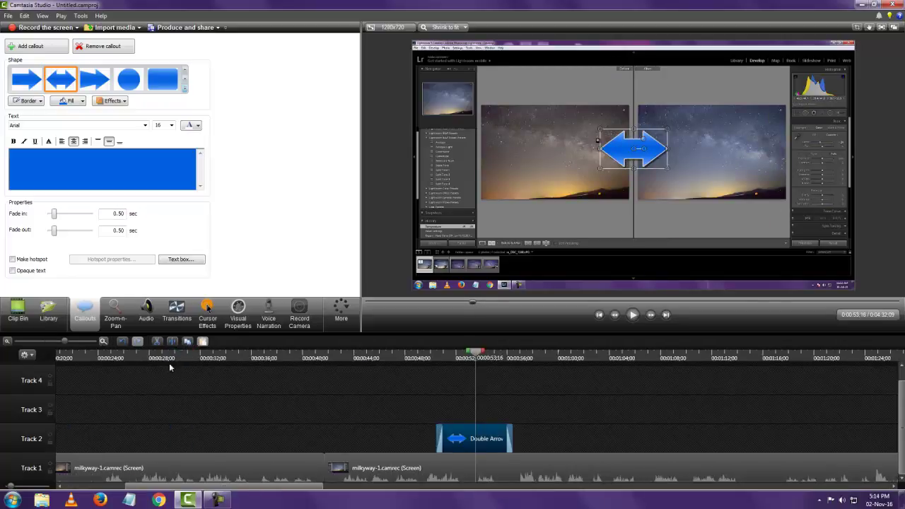
pyautogui.click(502, 440)
pyautogui.moveTo(512, 439); pyautogui.dragTo(486, 439)
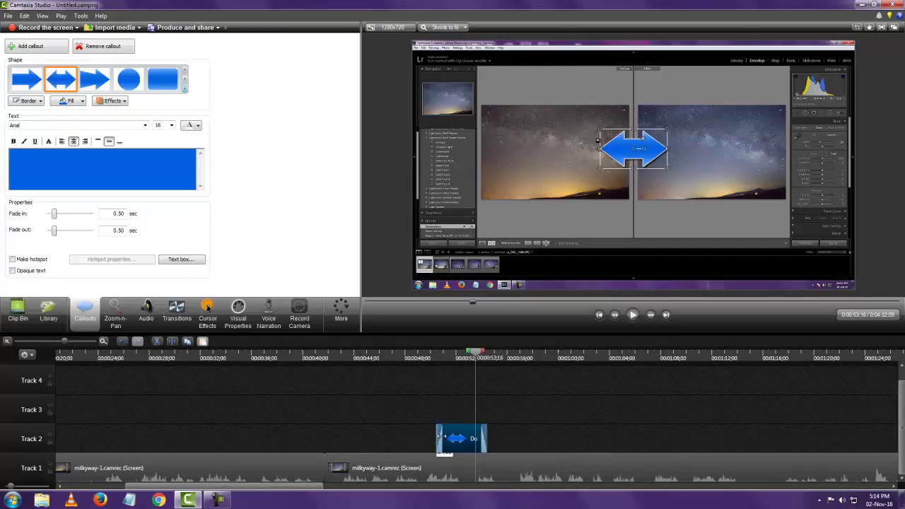
pyautogui.moveTo(437, 437)
pyautogui.mouseDown()
pyautogui.moveTo(451, 437)
pyautogui.moveTo(384, 439)
pyautogui.moveTo(448, 439)
pyautogui.mouseUp()
pyautogui.moveTo(474, 359)
pyautogui.mouseDown()
pyautogui.moveTo(431, 360)
pyautogui.moveTo(498, 357)
pyautogui.moveTo(488, 358)
pyautogui.mouseUp()
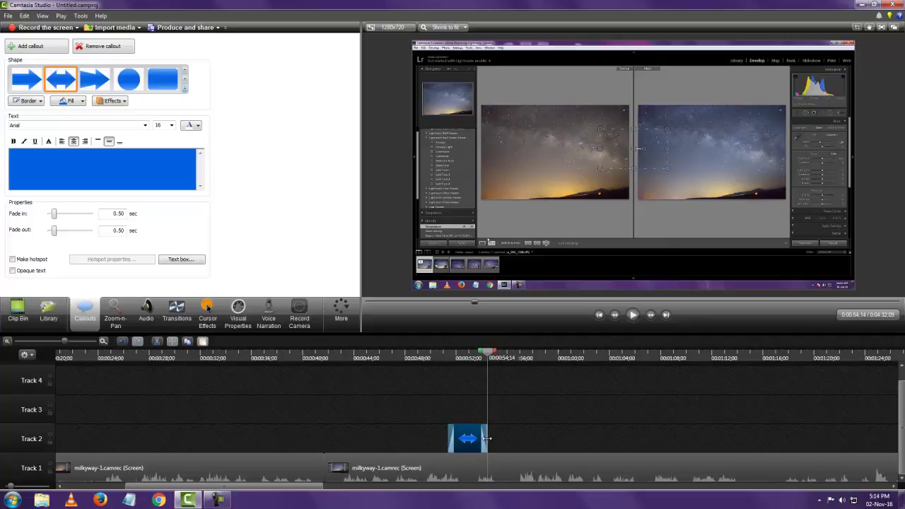
pyautogui.moveTo(487, 438); pyautogui.dragTo(492, 439)
# Step: Rewind to just before the callout and play it back to check the fades
pyautogui.moveTo(488, 355); pyautogui.dragTo(449, 361)
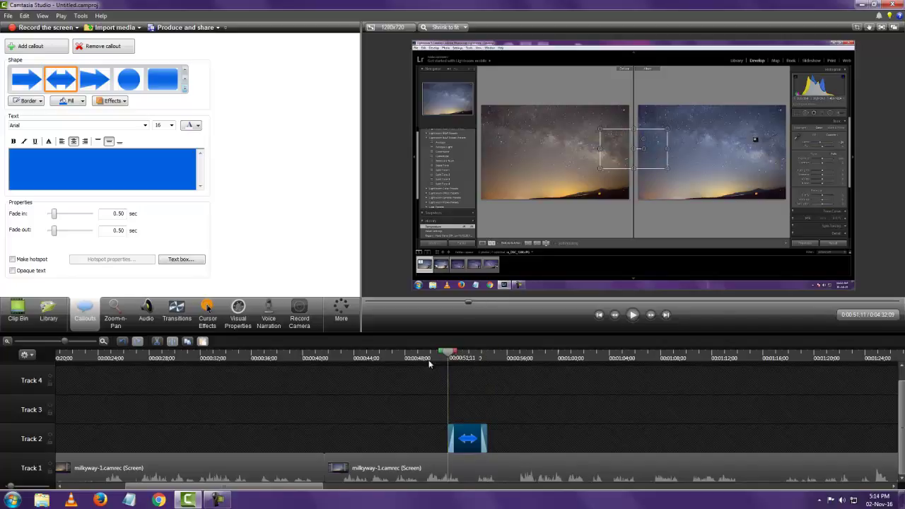
pyautogui.click(426, 361)
pyautogui.click(632, 315)
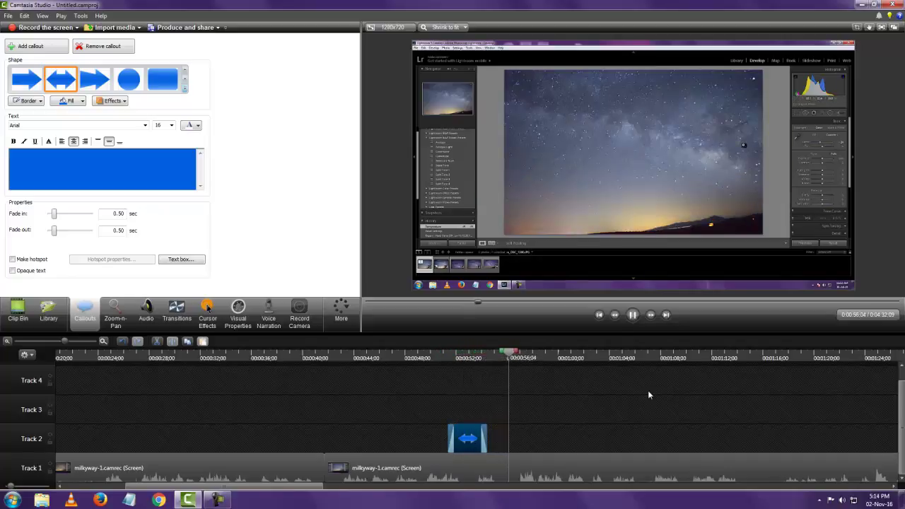
pyautogui.click(633, 314)
pyautogui.click(8, 341)
pyautogui.click(8, 341)
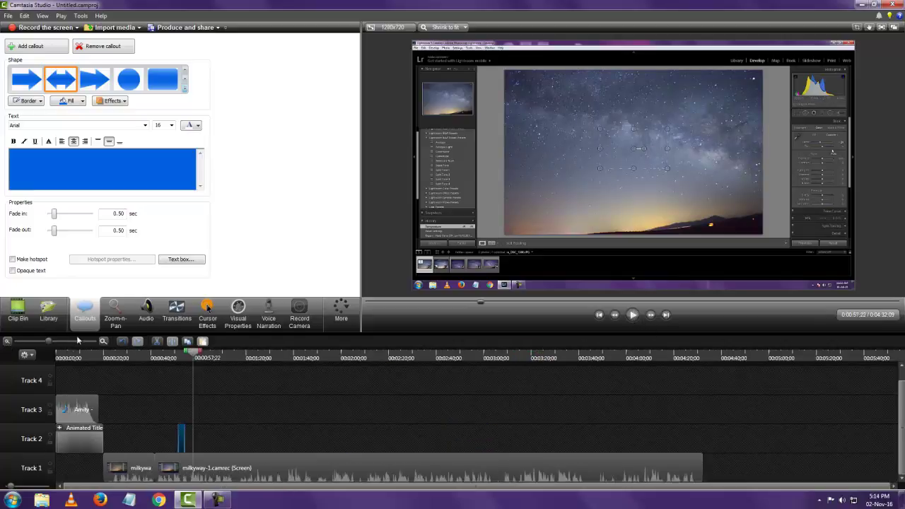
pyautogui.click(104, 341)
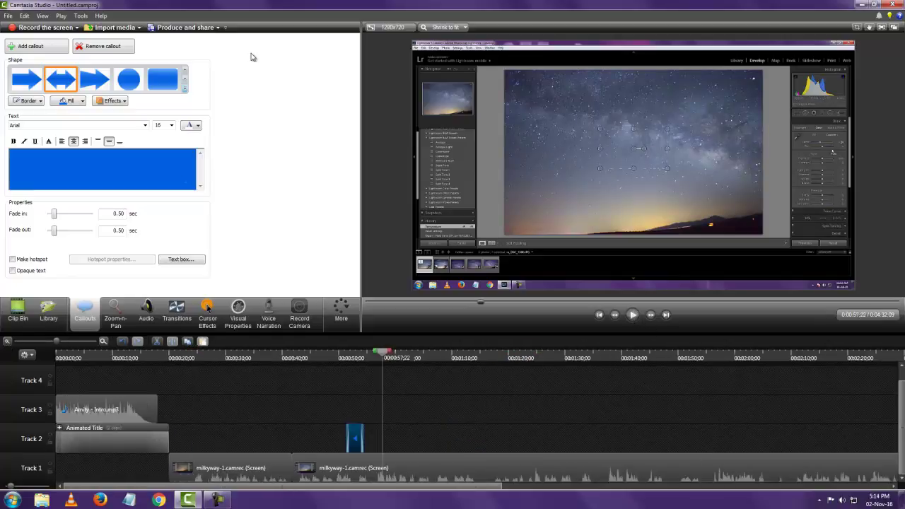
pyautogui.click(185, 91)
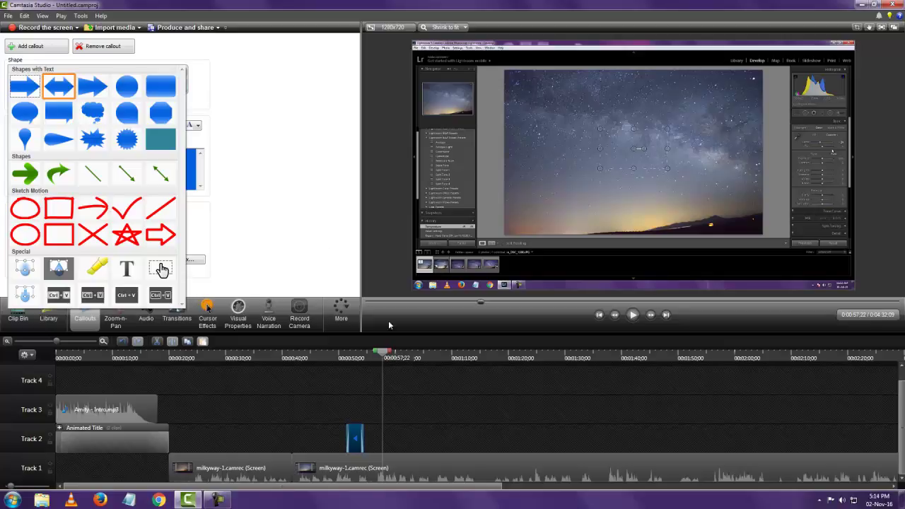
pyautogui.press('Escape')
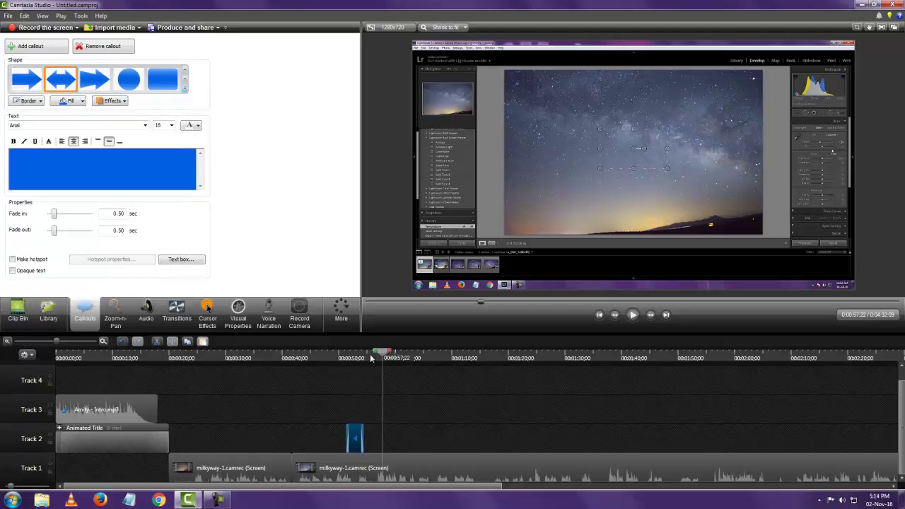
pyautogui.moveTo(382, 356); pyautogui.dragTo(355, 358)
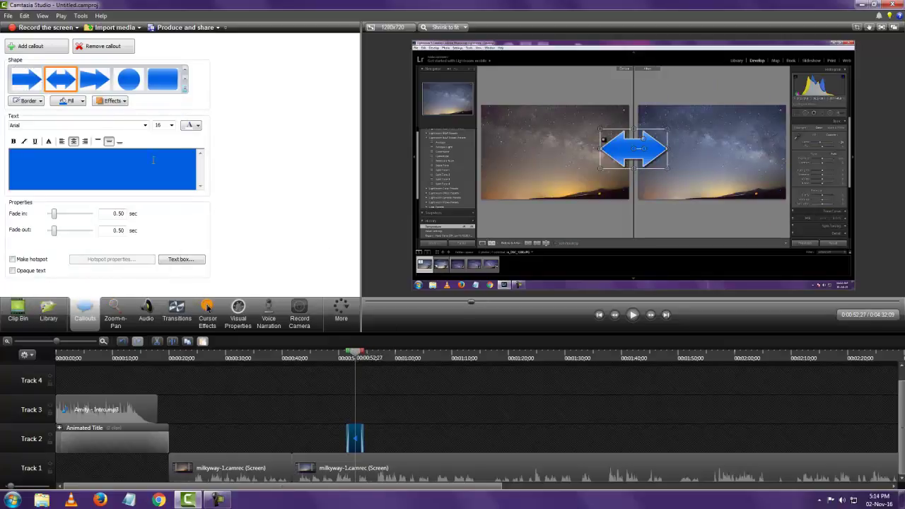
pyautogui.click(185, 92)
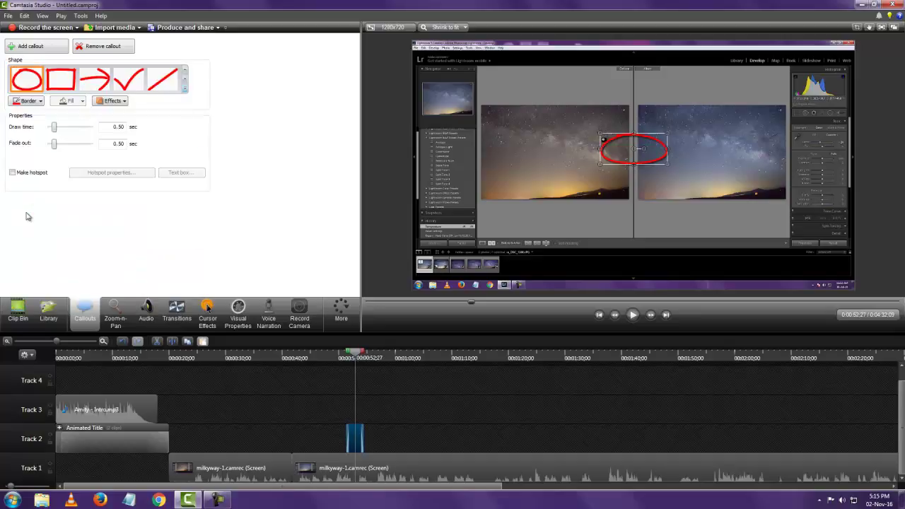
pyautogui.click(25, 208)
pyautogui.hotkey('ctrl', 'z')
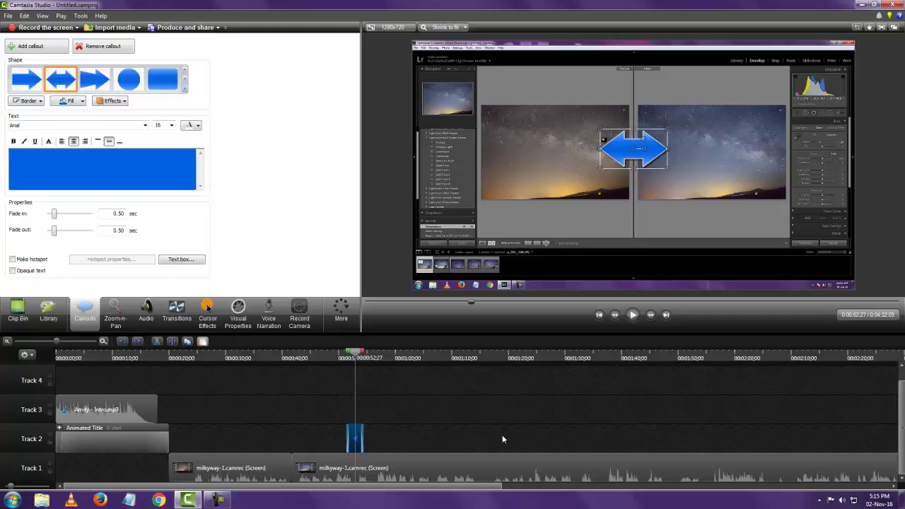
pyautogui.click(468, 416)
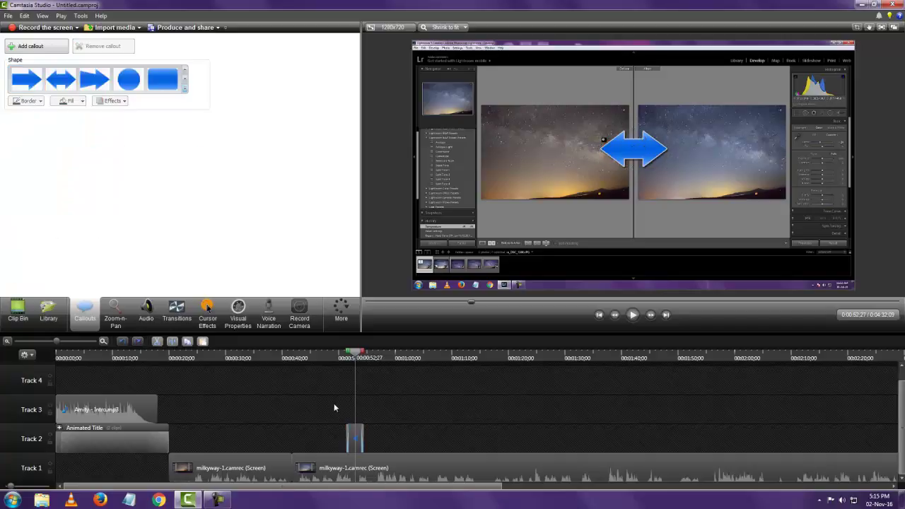
# Step: Add a red Sketch Motion Oval callout and place it around the after photo
pyautogui.click(184, 86)
pyautogui.click(24, 208)
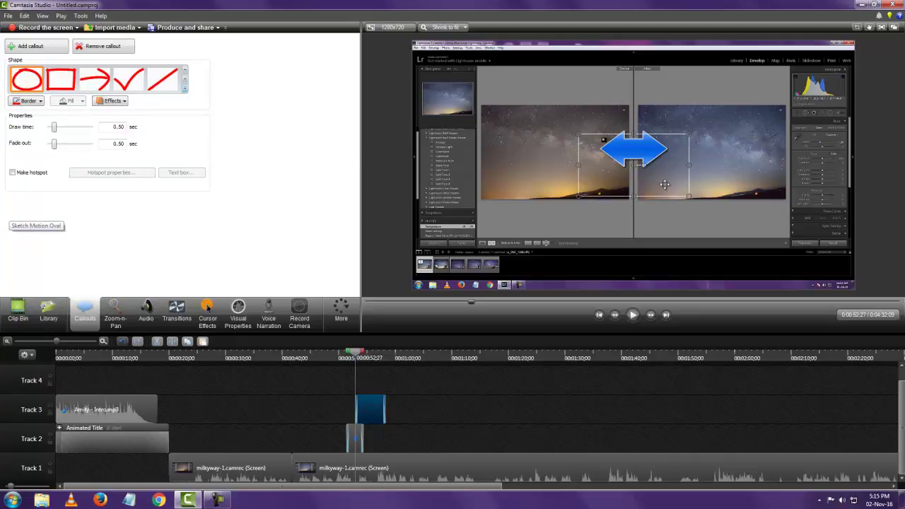
pyautogui.moveTo(665, 181); pyautogui.dragTo(785, 201)
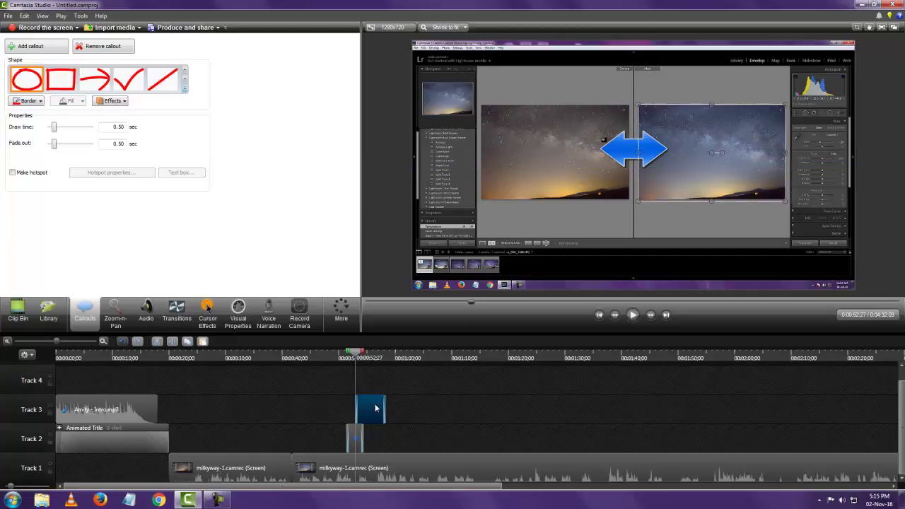
# Step: Trim the oval's Track 3 clip to start and end with the arrow callout
pyautogui.moveTo(374, 408); pyautogui.dragTo(361, 409)
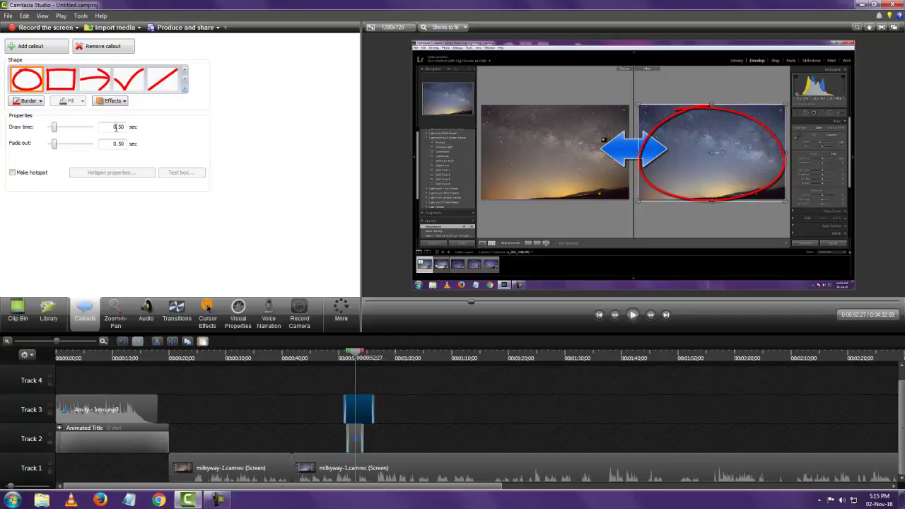
pyautogui.click(103, 342)
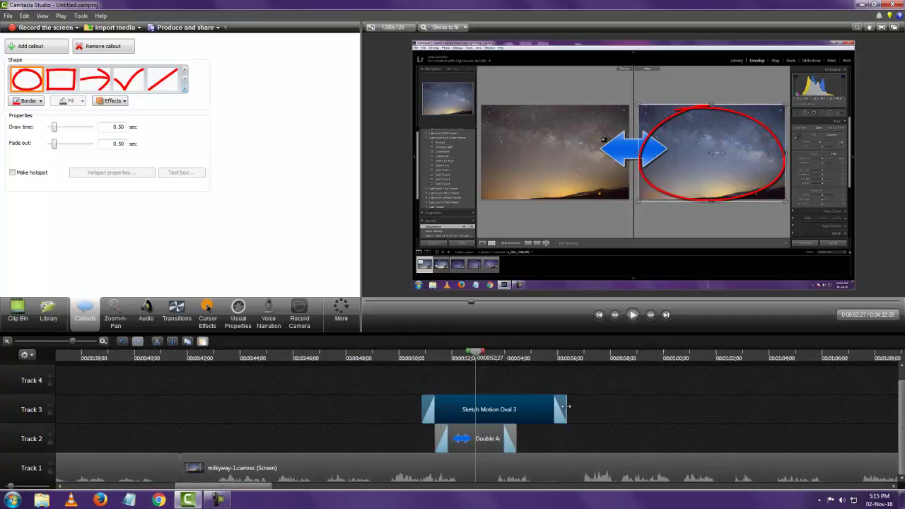
pyautogui.moveTo(564, 410); pyautogui.dragTo(516, 417)
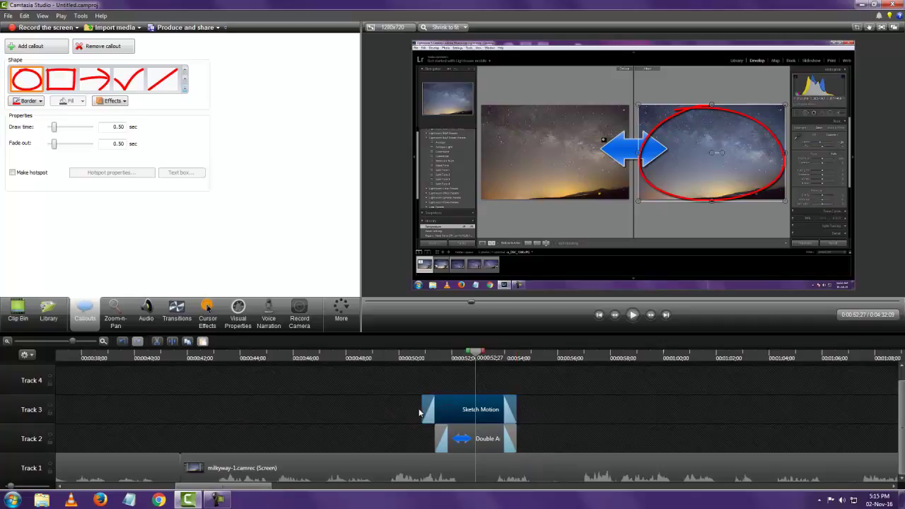
pyautogui.moveTo(424, 414); pyautogui.dragTo(436, 414)
# Step: Play back from just before the callouts to preview the oval and arrow together
pyautogui.click(6, 342)
pyautogui.click(7, 342)
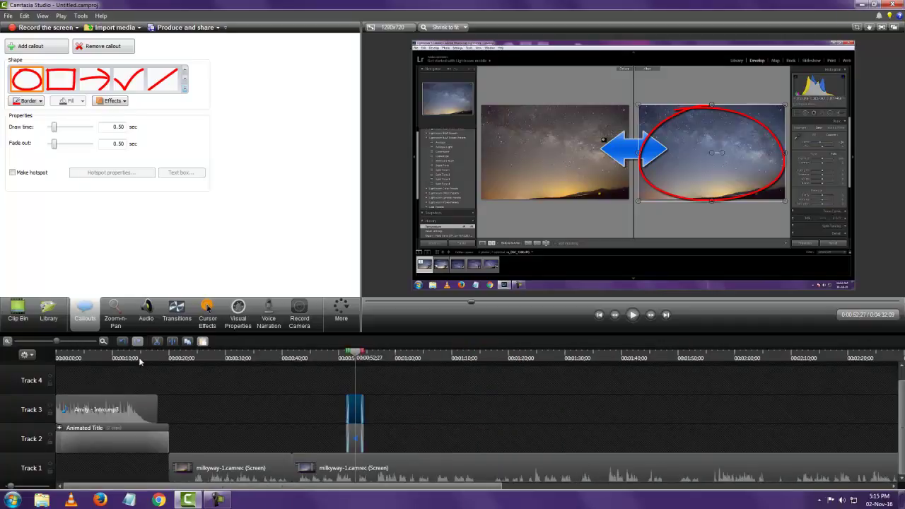
pyautogui.click(328, 356)
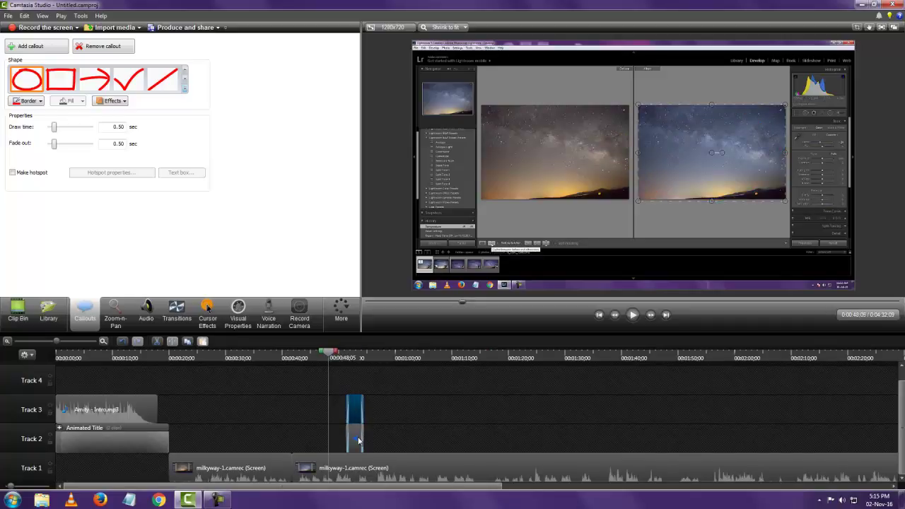
pyautogui.click(632, 315)
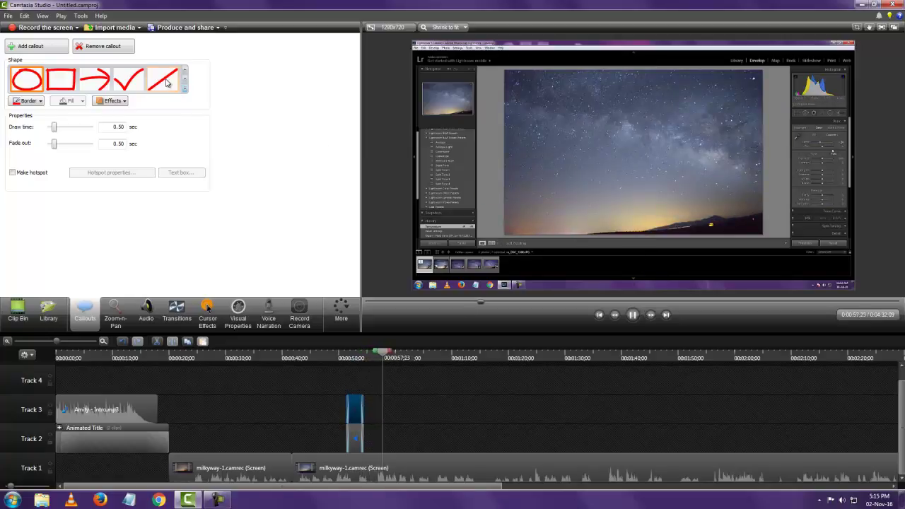
pyautogui.click(633, 315)
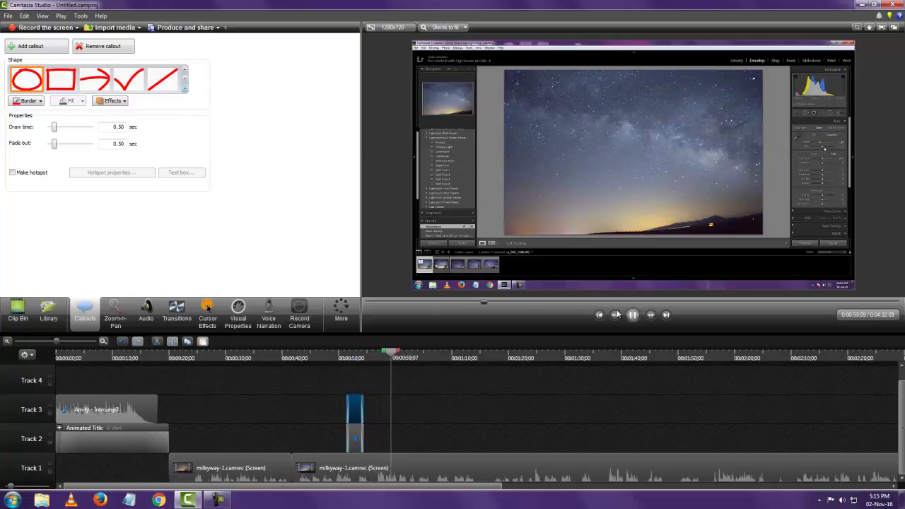
pyautogui.click(184, 91)
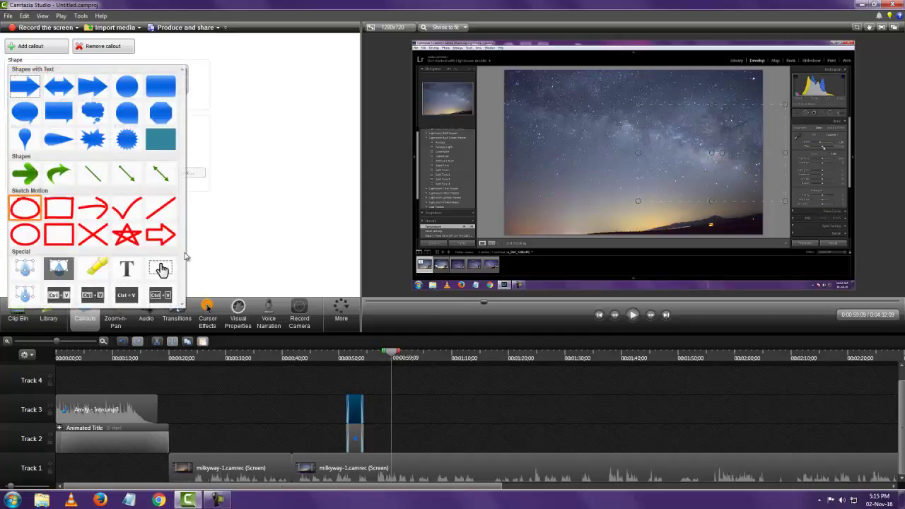
pyautogui.click(451, 413)
pyautogui.click(433, 359)
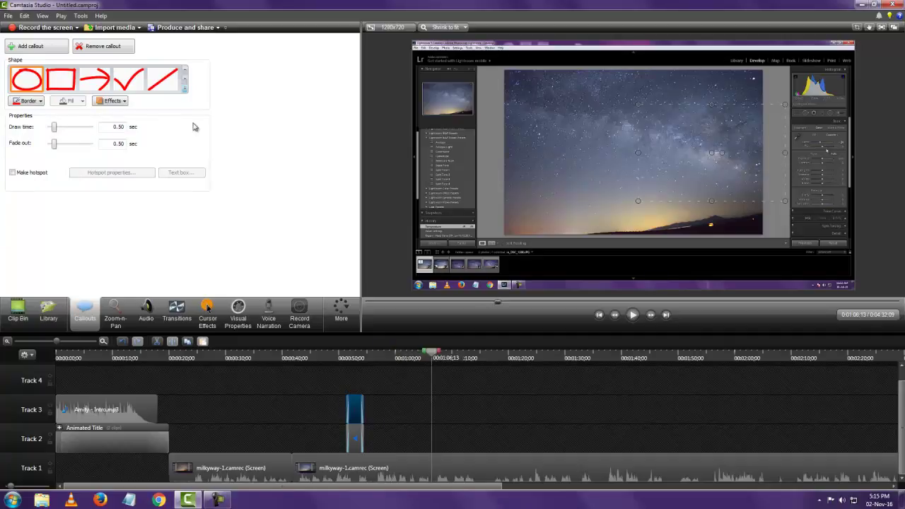
pyautogui.click(185, 89)
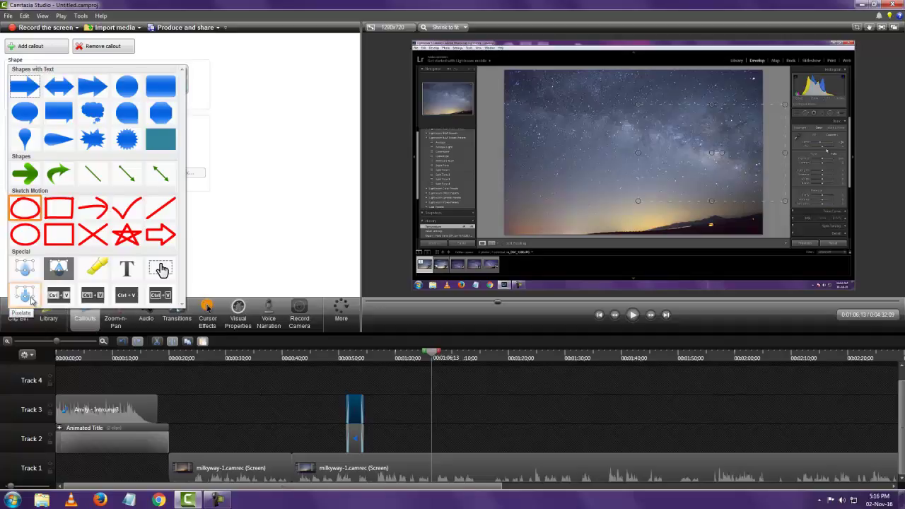
pyautogui.click(30, 267)
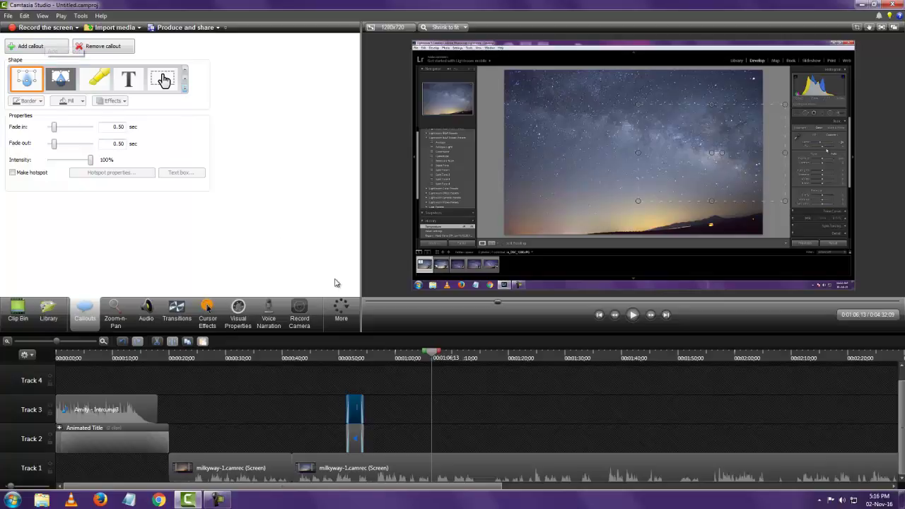
# Step: Add a Blur callout and stretch it to cover the whole Lightroom photo
pyautogui.click(398, 408)
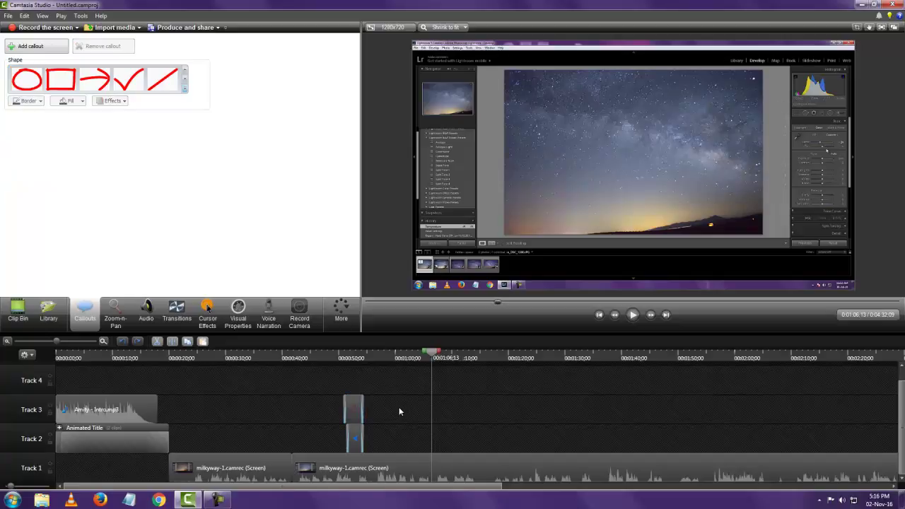
pyautogui.click(183, 87)
pyautogui.click(24, 267)
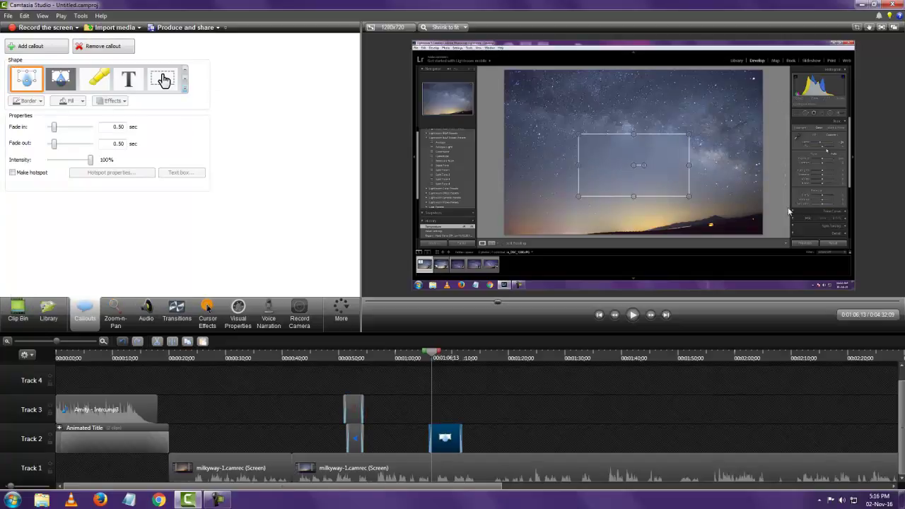
pyautogui.moveTo(613, 152)
pyautogui.mouseDown()
pyautogui.moveTo(582, 143)
pyautogui.moveTo(540, 111)
pyautogui.moveTo(537, 86)
pyautogui.moveTo(598, 136)
pyautogui.moveTo(553, 126)
pyautogui.moveTo(622, 159)
pyautogui.mouseUp()
pyautogui.moveTo(657, 185); pyautogui.dragTo(471, 89)
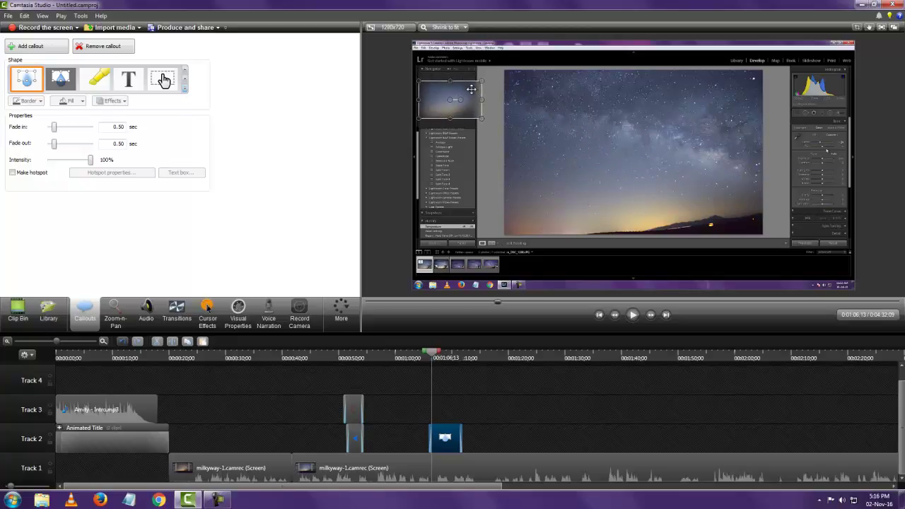
pyautogui.moveTo(544, 87); pyautogui.dragTo(556, 76)
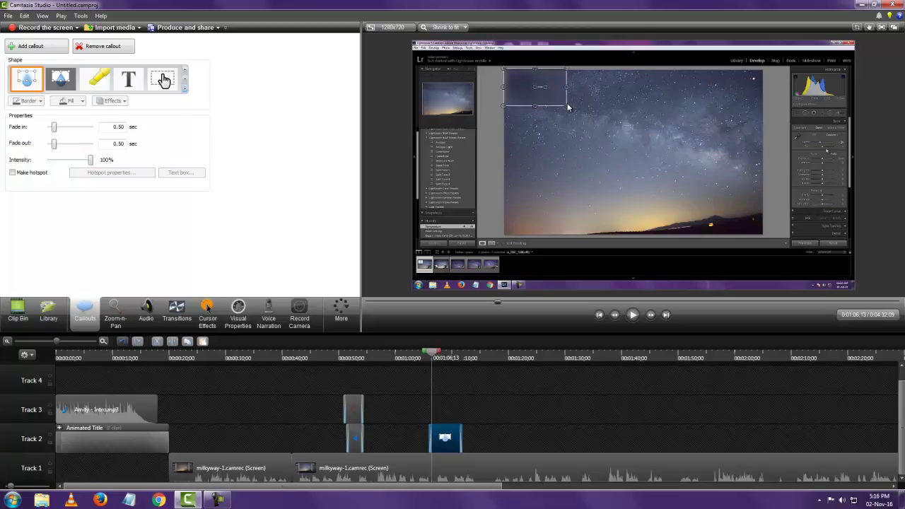
pyautogui.moveTo(566, 105); pyautogui.dragTo(766, 235)
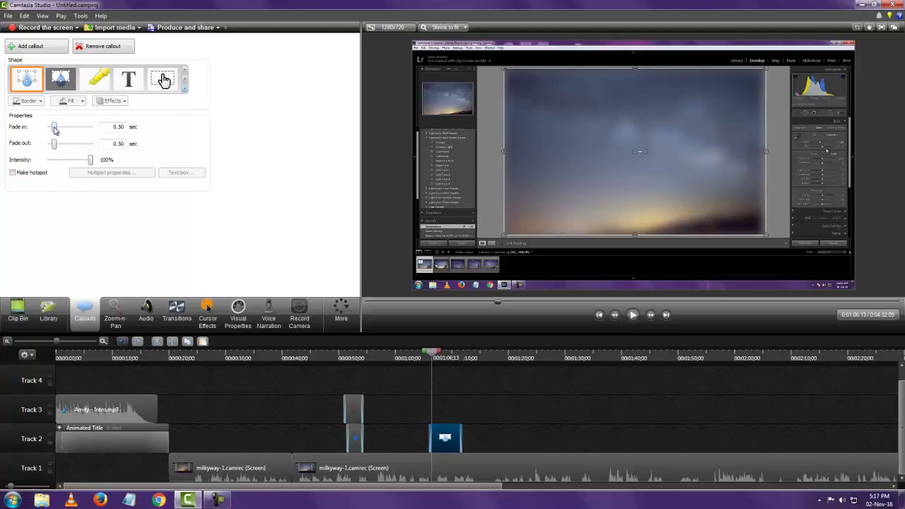
# Step: Set the blur's fades to 0.00 sec, shorten its clip, and preview playback
pyautogui.moveTo(54, 128)
pyautogui.mouseDown()
pyautogui.moveTo(40, 133)
pyautogui.moveTo(29, 159)
pyautogui.mouseUp()
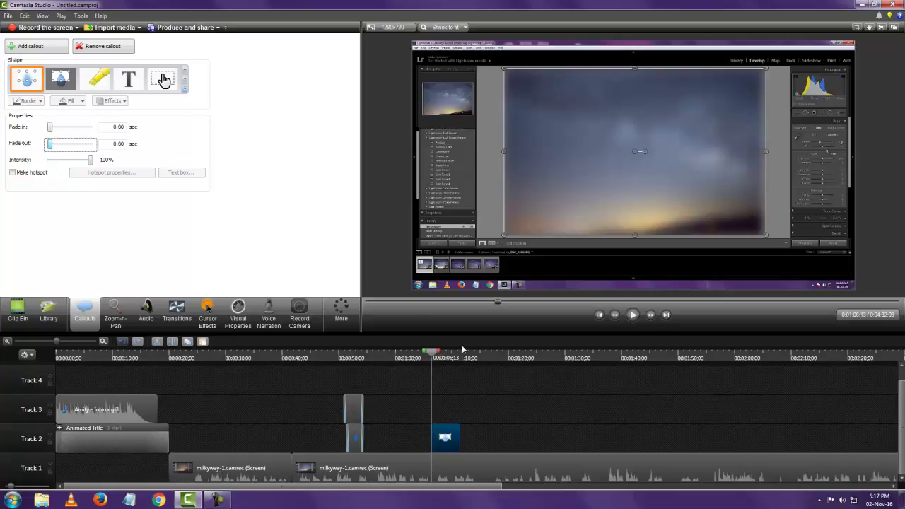
pyautogui.moveTo(459, 432); pyautogui.dragTo(443, 437)
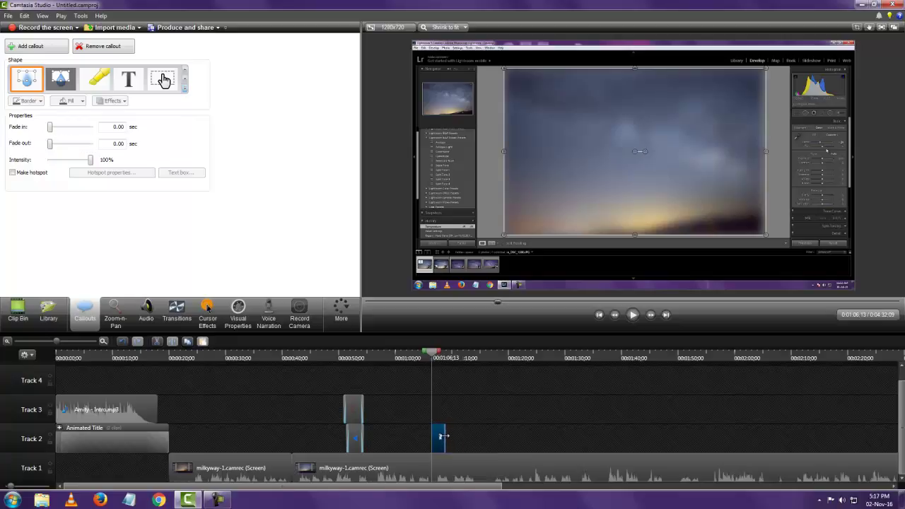
pyautogui.click(422, 359)
pyautogui.click(633, 316)
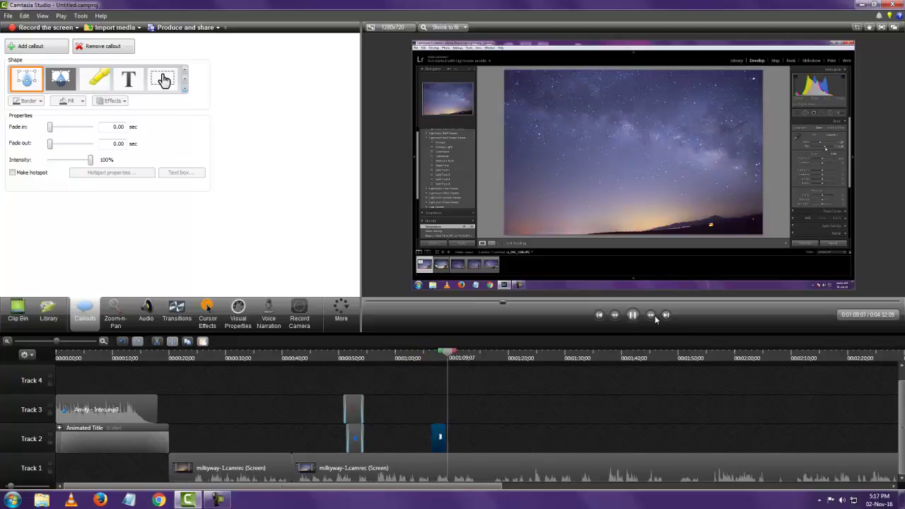
# Step: Add a Spotlight callout sized to highlight Lightroom's right-hand panel
pyautogui.click(632, 315)
pyautogui.click(536, 447)
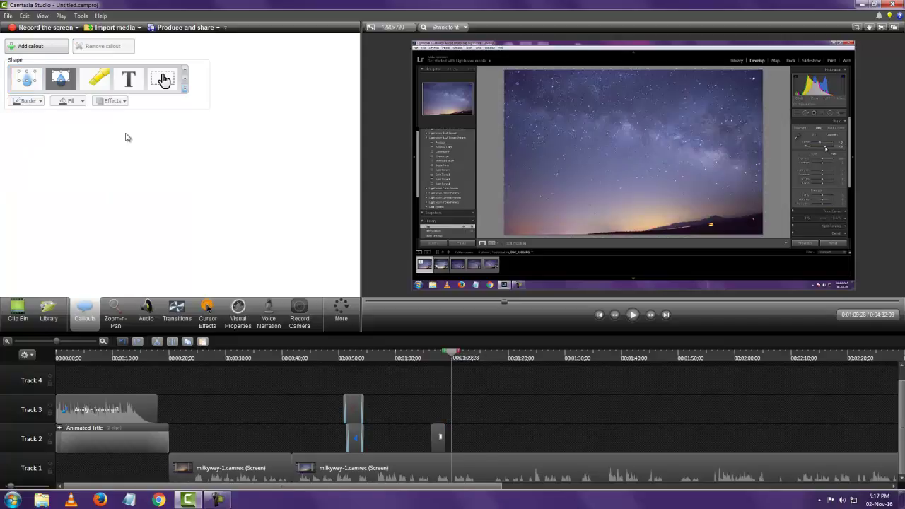
pyautogui.click(185, 91)
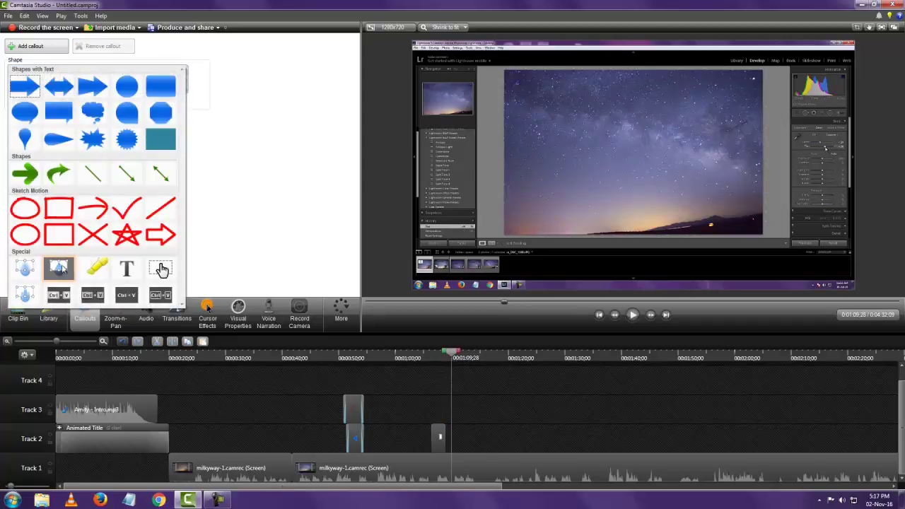
pyautogui.click(59, 267)
pyautogui.moveTo(626, 162); pyautogui.dragTo(793, 64)
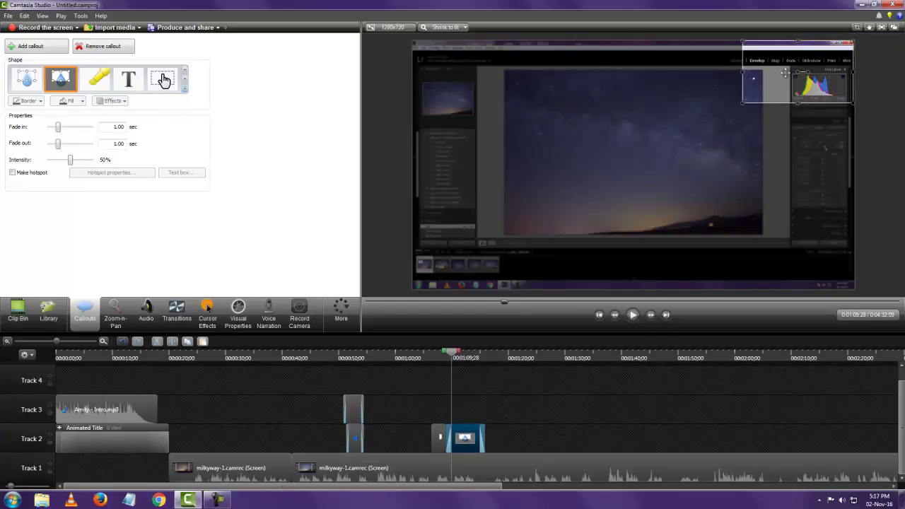
pyautogui.moveTo(798, 103); pyautogui.dragTo(805, 284)
pyautogui.moveTo(744, 161); pyautogui.dragTo(786, 162)
pyautogui.moveTo(819, 285); pyautogui.dragTo(825, 256)
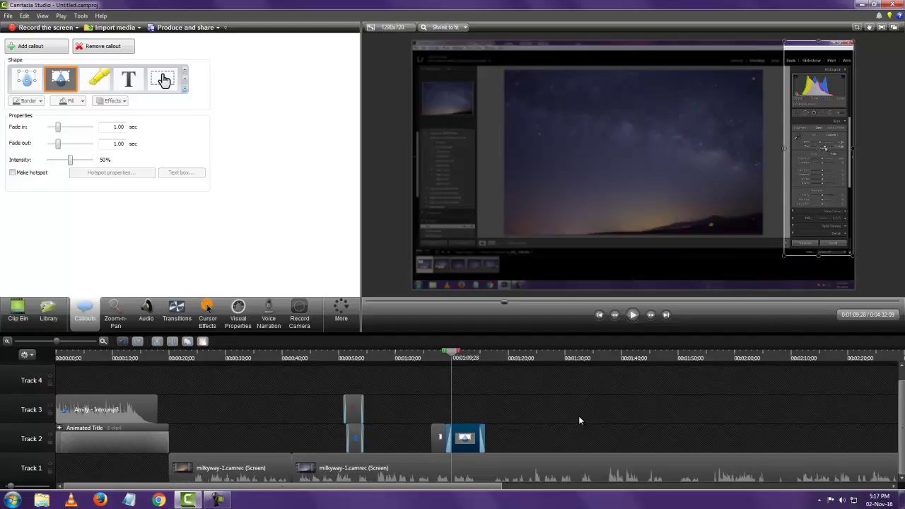
# Step: Move the spotlight clip to Track 3 and set its fade in and out to 0
pyautogui.moveTo(469, 440); pyautogui.dragTo(450, 413)
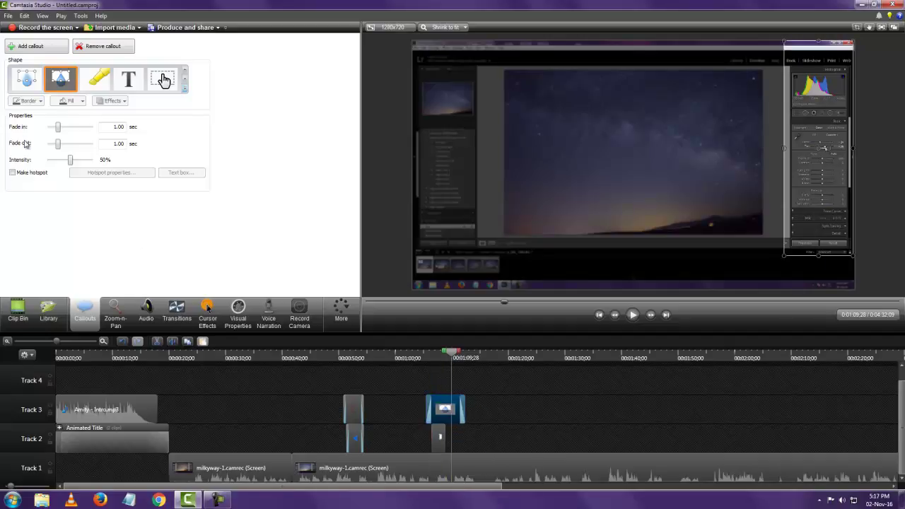
pyautogui.moveTo(52, 129)
pyautogui.mouseDown()
pyautogui.moveTo(37, 131)
pyautogui.moveTo(48, 145)
pyautogui.mouseUp()
pyautogui.moveTo(465, 411); pyautogui.dragTo(443, 415)
# Step: Shift the spotlight clip to start around 1:15 after the blur, and play to check it
pyautogui.click(421, 361)
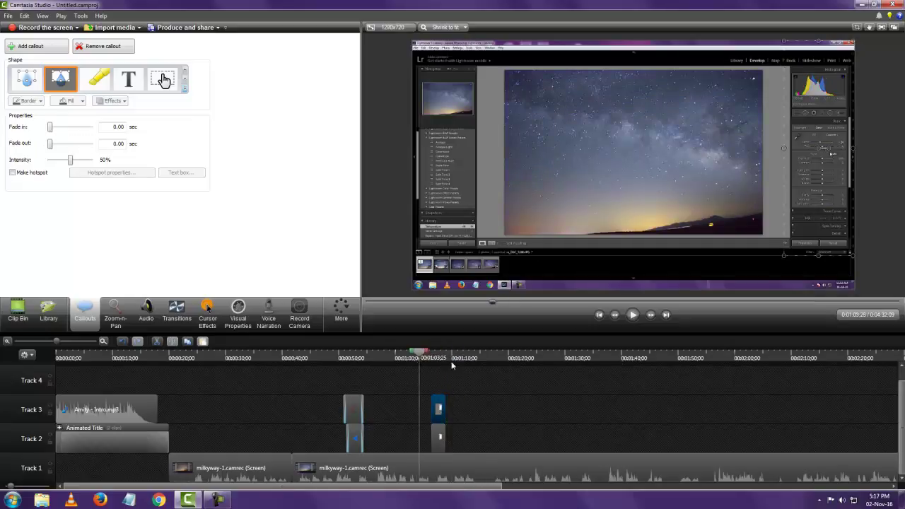
pyautogui.click(631, 316)
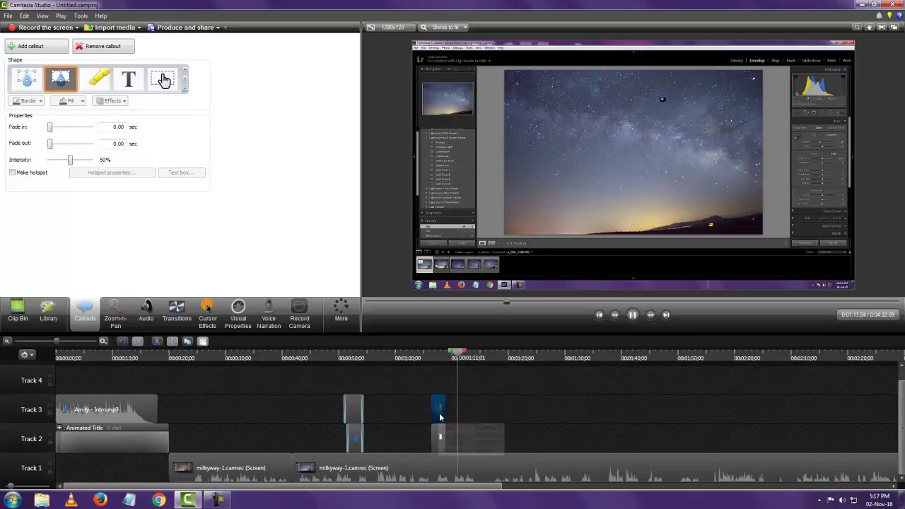
pyautogui.moveTo(439, 419); pyautogui.dragTo(488, 428)
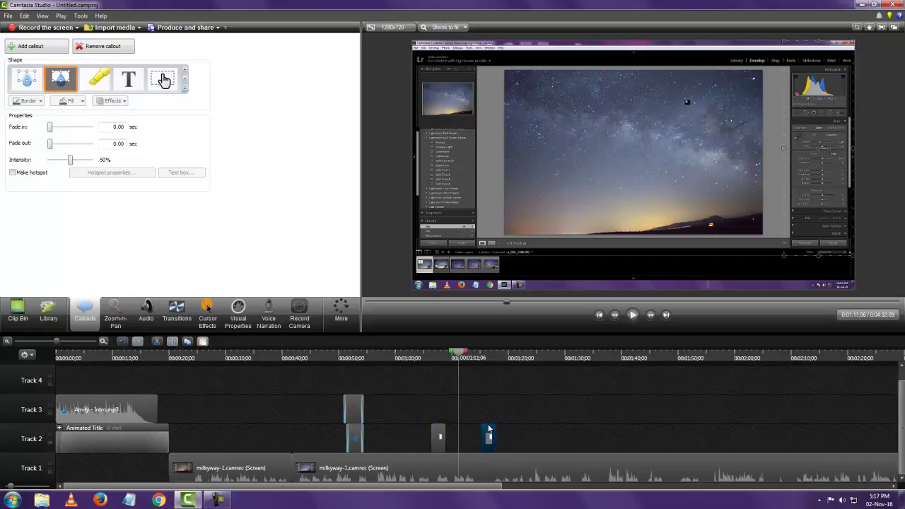
pyautogui.moveTo(456, 352); pyautogui.dragTo(478, 356)
pyautogui.click(634, 317)
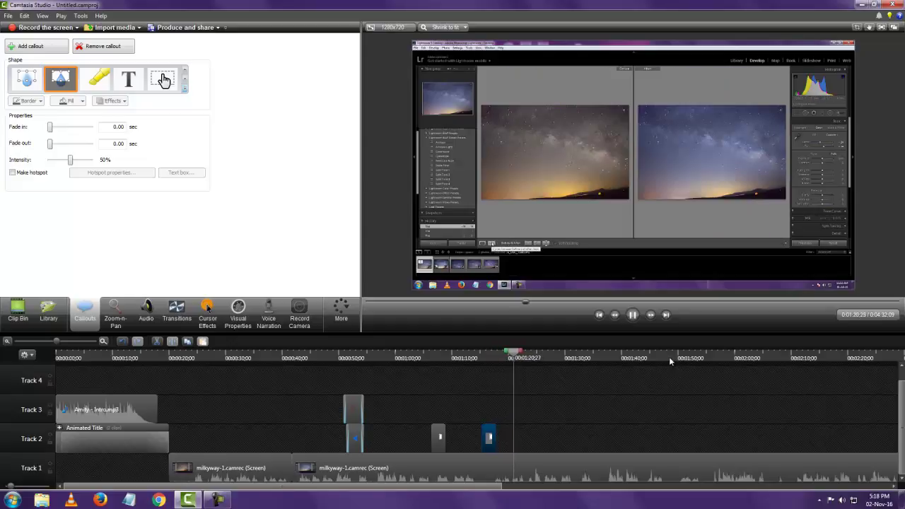
# Step: Select the callout clips on Tracks 2 and 3 together and delete them
pyautogui.click(634, 316)
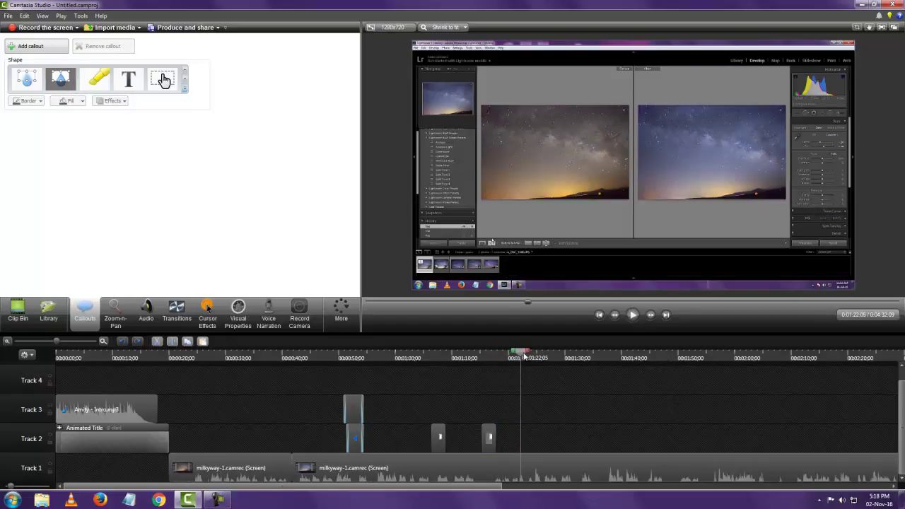
pyautogui.moveTo(328, 380); pyautogui.dragTo(516, 446)
pyautogui.rightClick(489, 434)
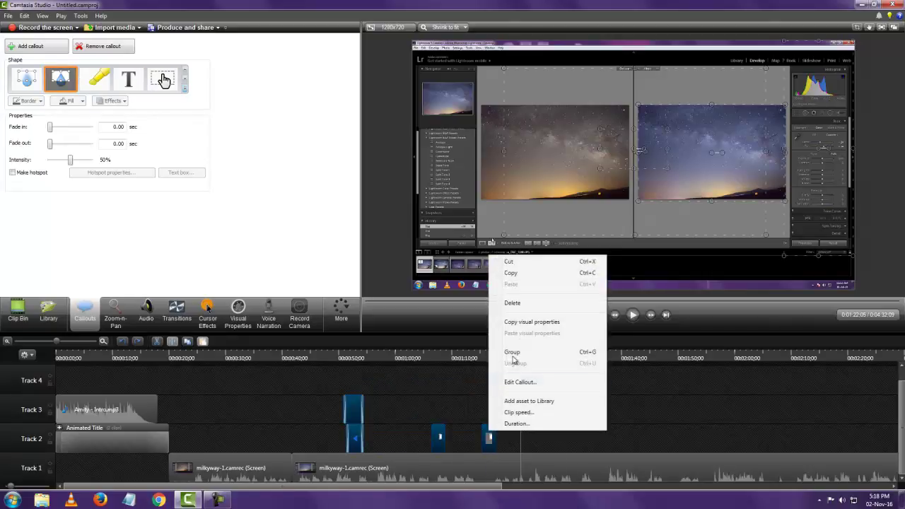
pyautogui.click(515, 303)
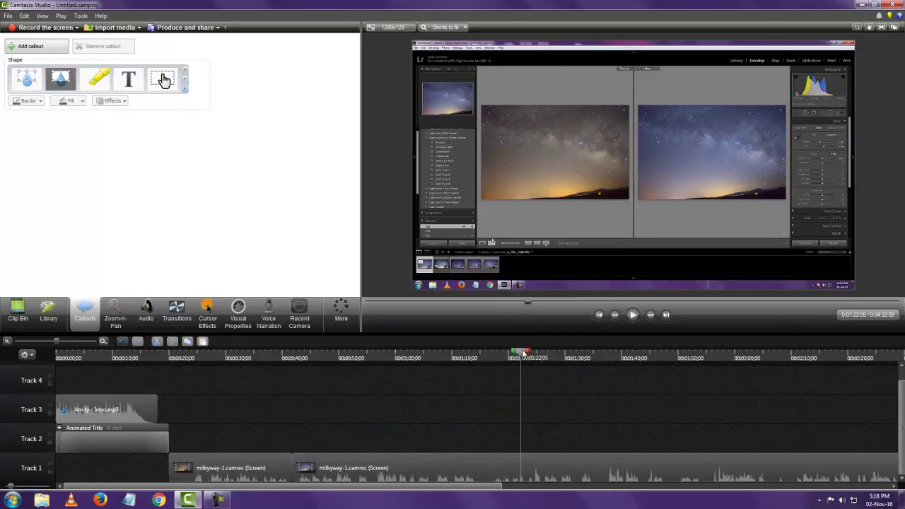
pyautogui.moveTo(523, 354); pyautogui.dragTo(347, 409)
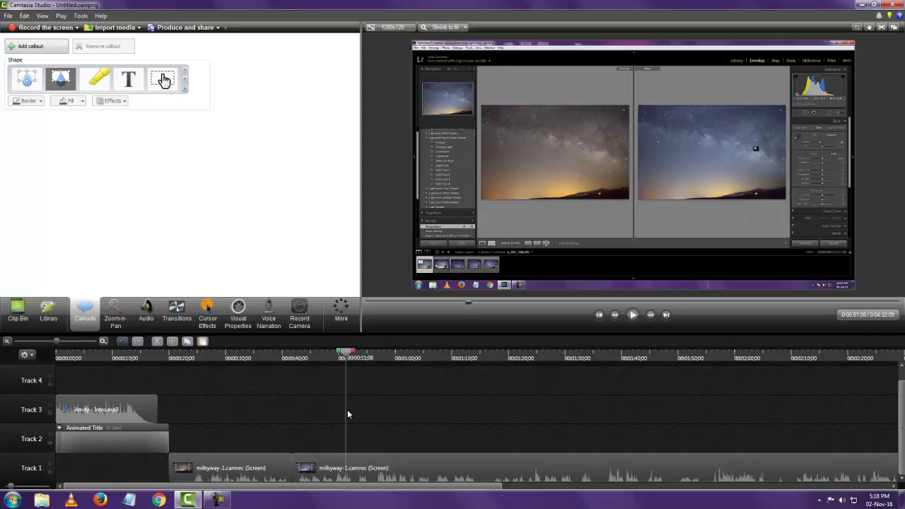
# Step: In Zoom-n-Pan, zoom in to 91% on the before-and-after photos near 0:53
pyautogui.click(115, 319)
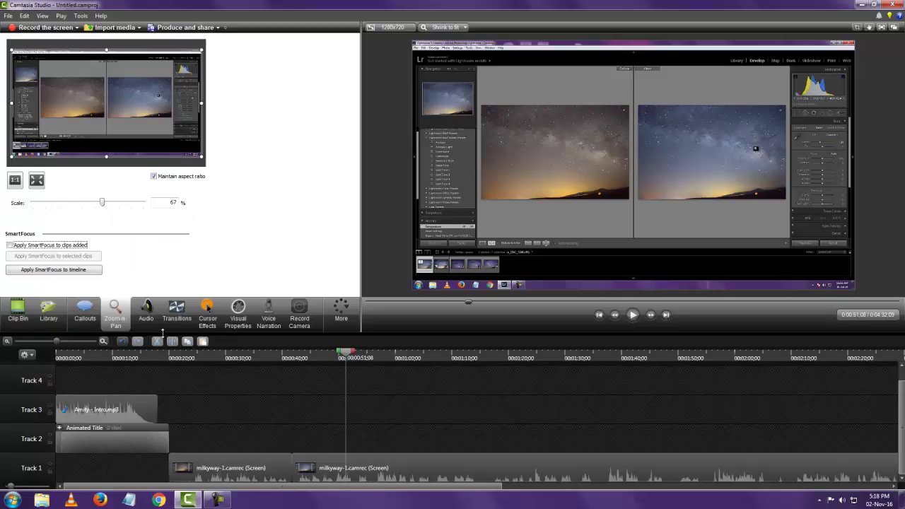
pyautogui.moveTo(342, 356)
pyautogui.mouseDown()
pyautogui.moveTo(378, 356)
pyautogui.moveTo(341, 361)
pyautogui.mouseUp()
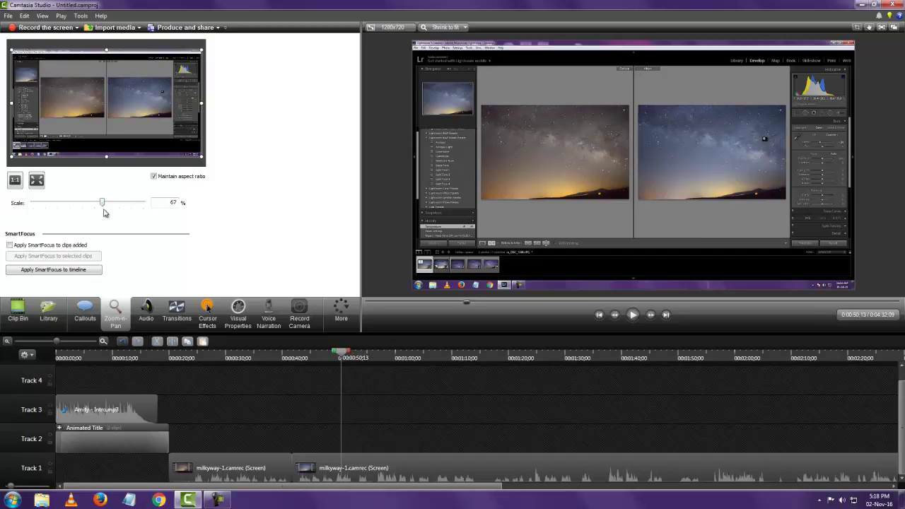
pyautogui.moveTo(104, 206); pyautogui.dragTo(133, 203)
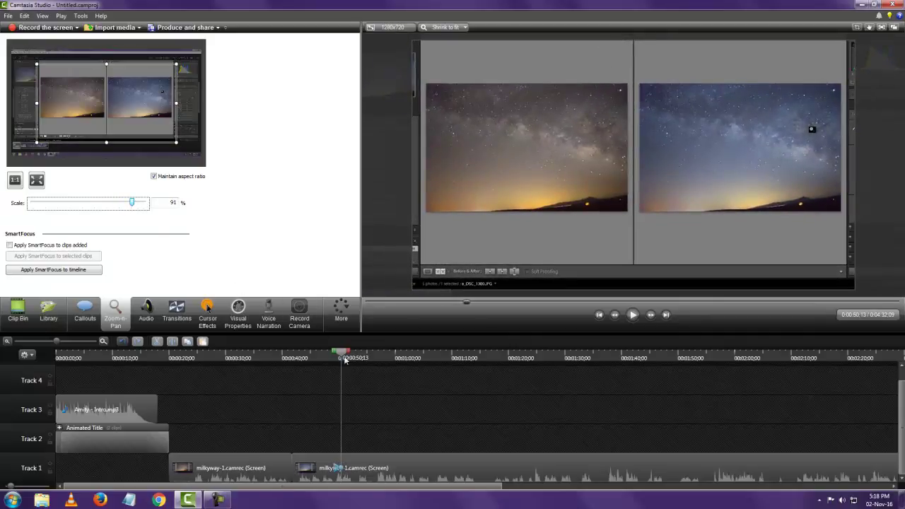
# Step: At about 0:54, set the zoom scale back to 67% to show the full Lightroom window
pyautogui.moveTo(342, 356); pyautogui.dragTo(367, 356)
pyautogui.rightClick(367, 355)
pyautogui.click(365, 356)
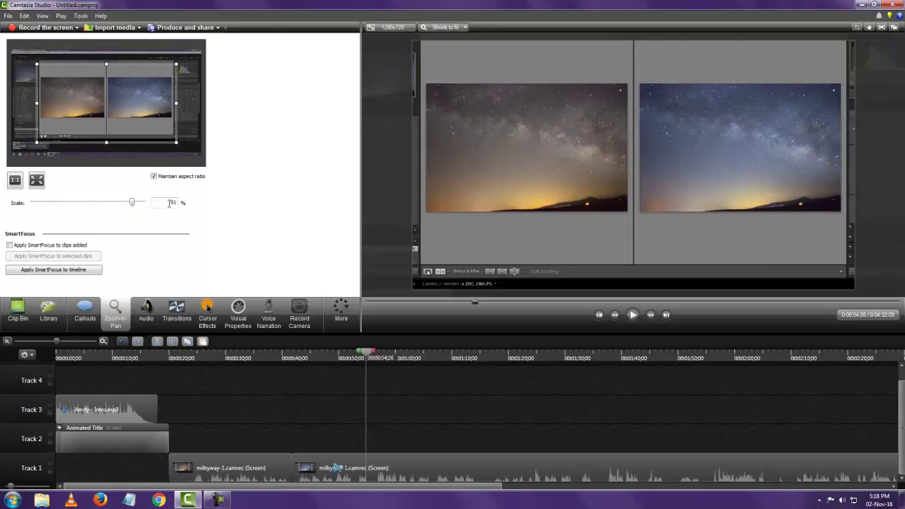
pyautogui.write('63')
pyautogui.press('Return')
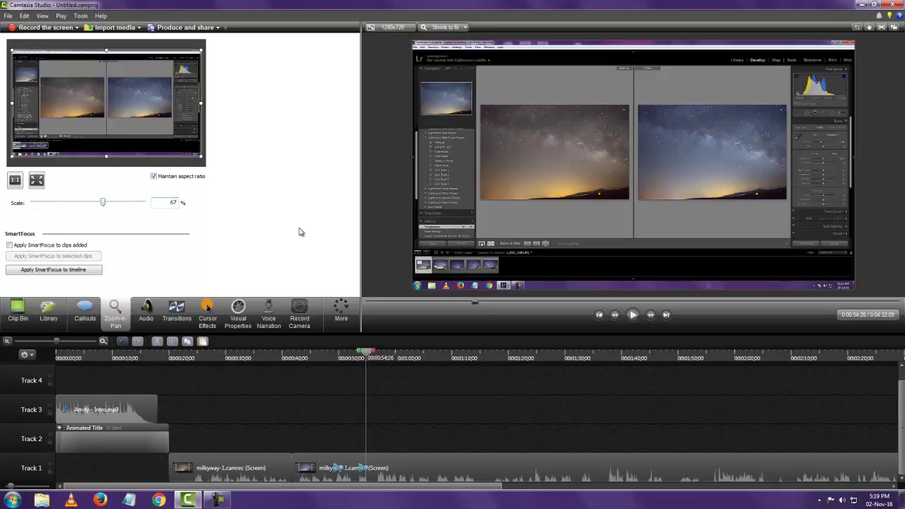
pyautogui.click(122, 342)
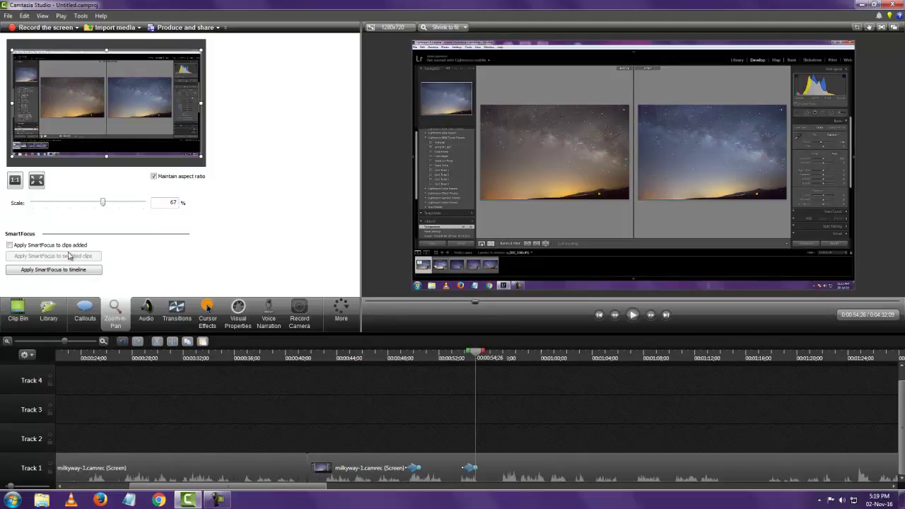
# Step: Shorten both zoom animations on Track 1, the earlier one to about one second, then replay from 0:48
pyautogui.moveTo(474, 356); pyautogui.dragTo(411, 374)
pyautogui.moveTo(428, 462); pyautogui.dragTo(418, 467)
pyautogui.click(472, 469)
pyautogui.moveTo(473, 468)
pyautogui.mouseDown()
pyautogui.moveTo(487, 468)
pyautogui.moveTo(479, 469)
pyautogui.mouseUp()
pyautogui.click(417, 468)
pyautogui.moveTo(430, 469); pyautogui.dragTo(420, 469)
pyautogui.moveTo(411, 354); pyautogui.dragTo(394, 361)
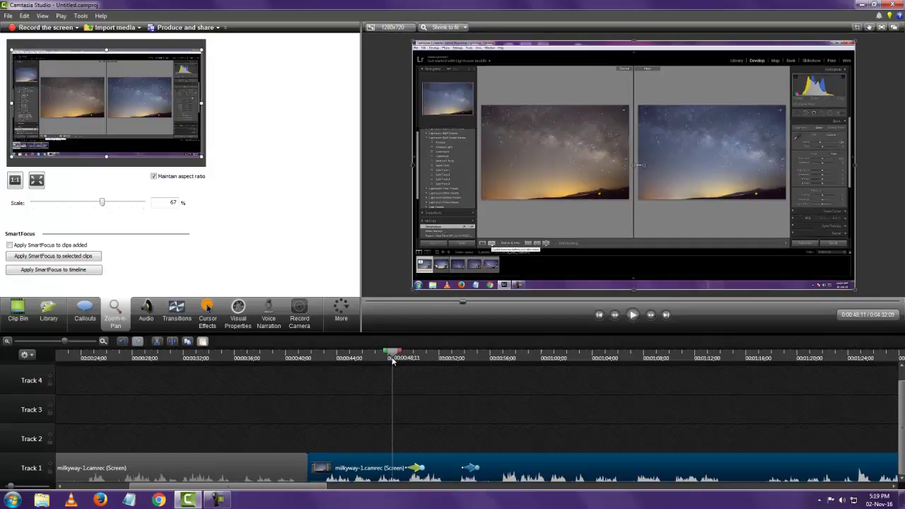
pyautogui.click(635, 316)
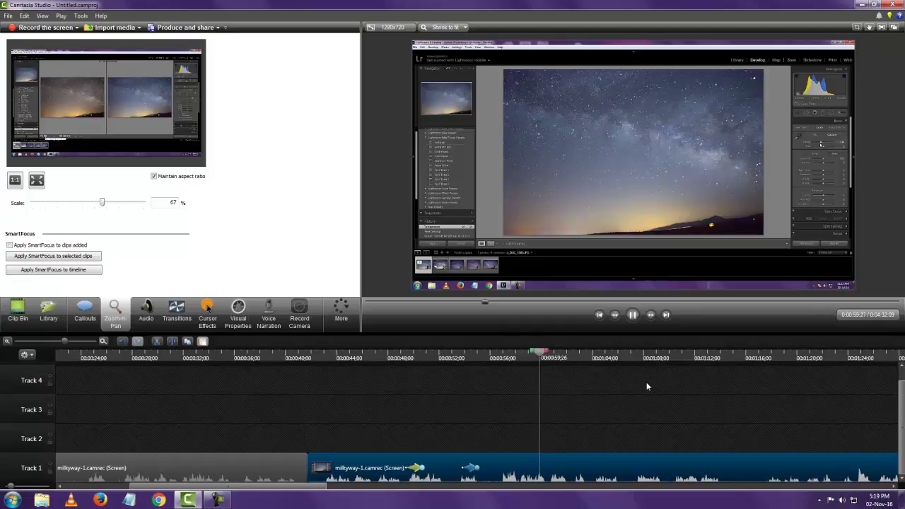
# Step: Zoom the view to 100% and centre it on the Milky Way photo
pyautogui.click(674, 358)
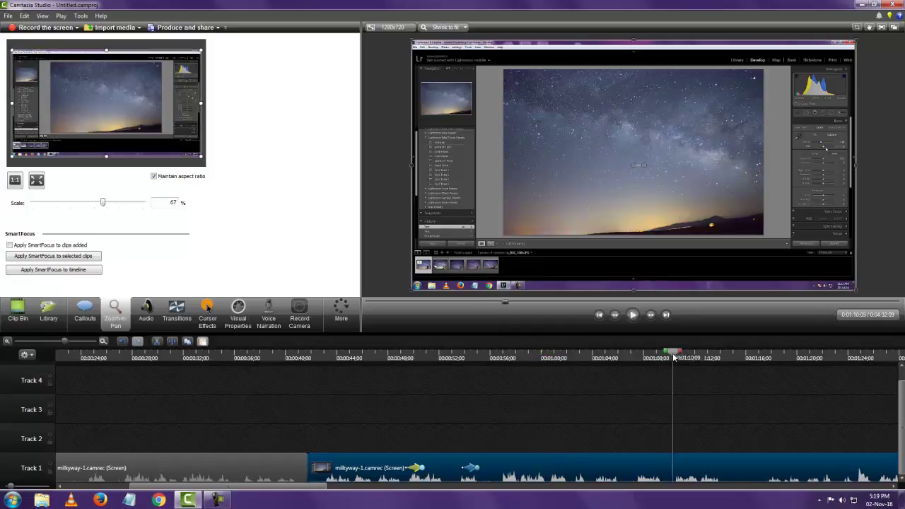
pyautogui.click(589, 358)
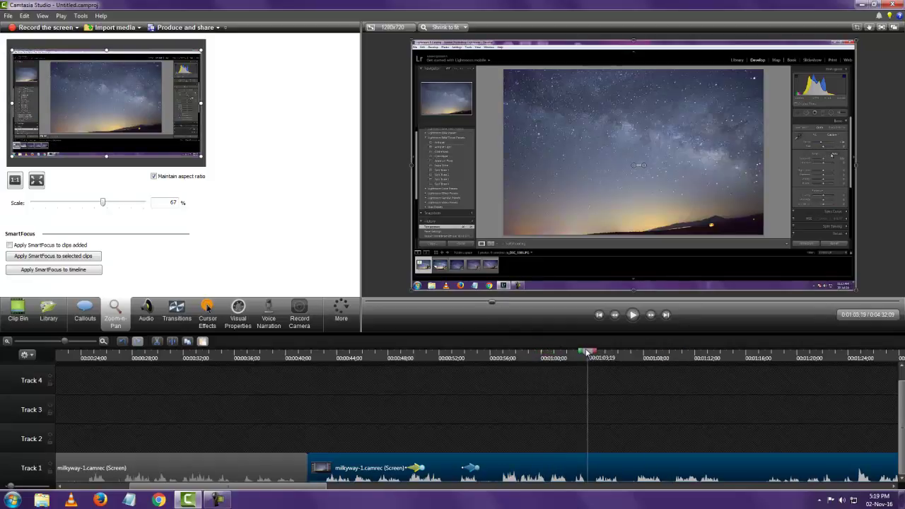
pyautogui.moveTo(587, 352); pyautogui.dragTo(526, 374)
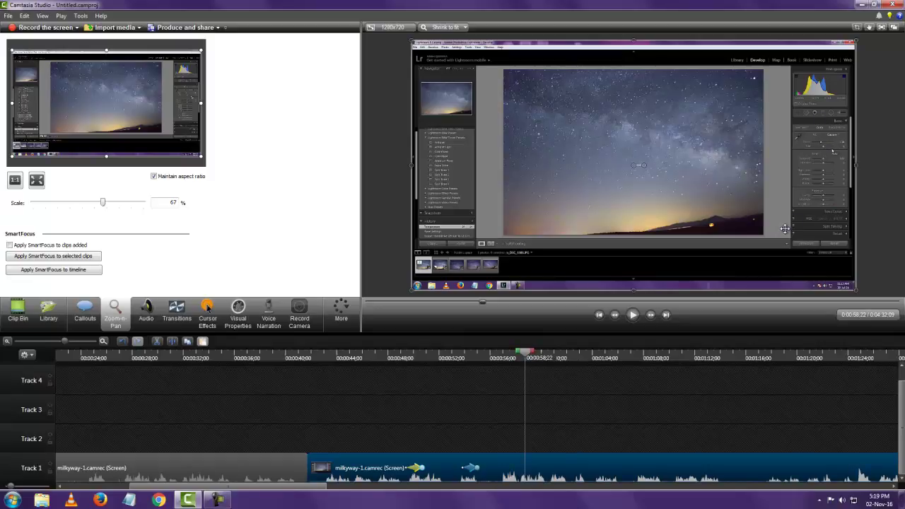
pyautogui.click(489, 436)
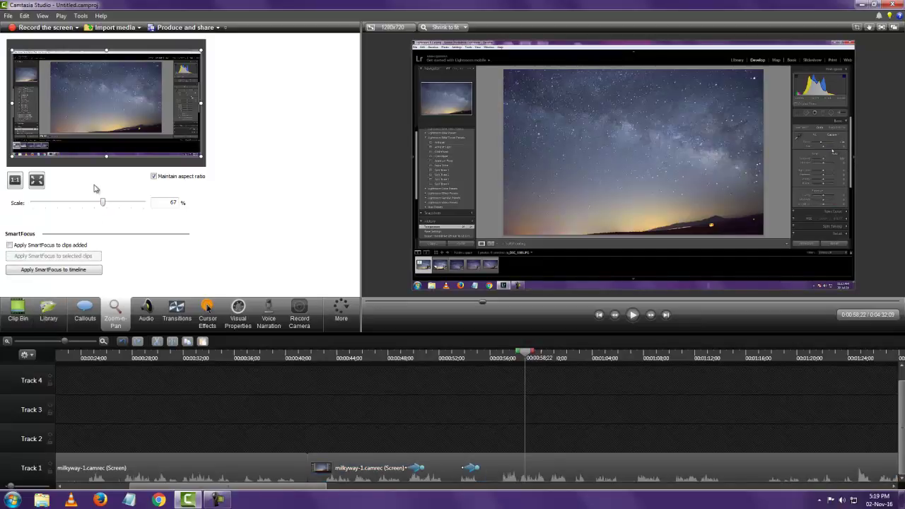
pyautogui.moveTo(103, 205); pyautogui.dragTo(133, 206)
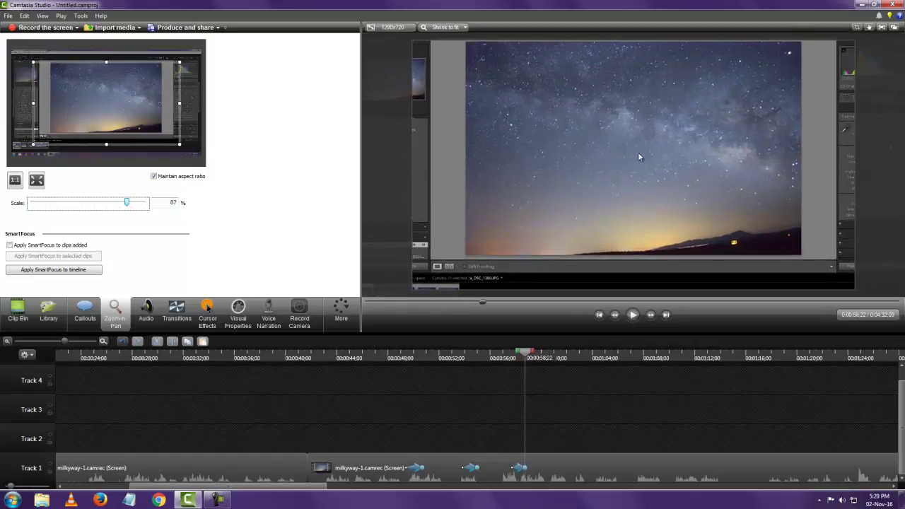
pyautogui.moveTo(637, 153); pyautogui.dragTo(573, 164)
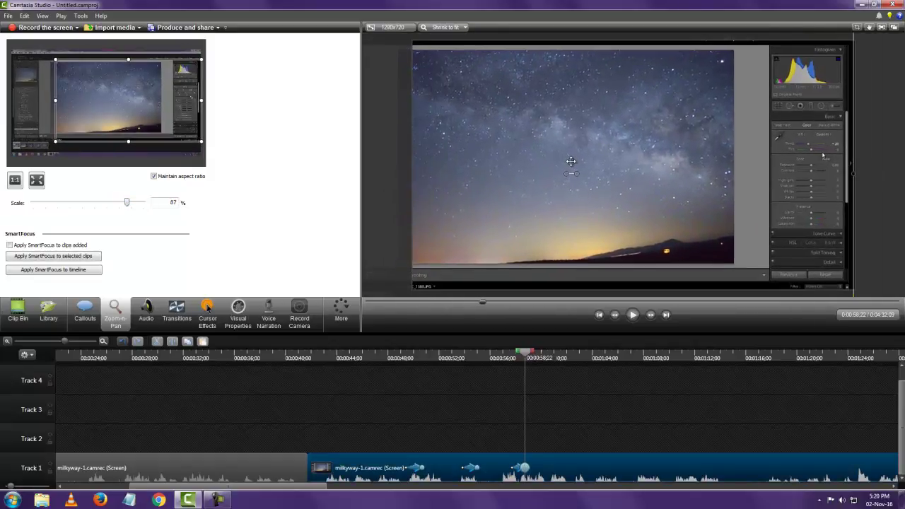
pyautogui.moveTo(128, 203); pyautogui.dragTo(143, 203)
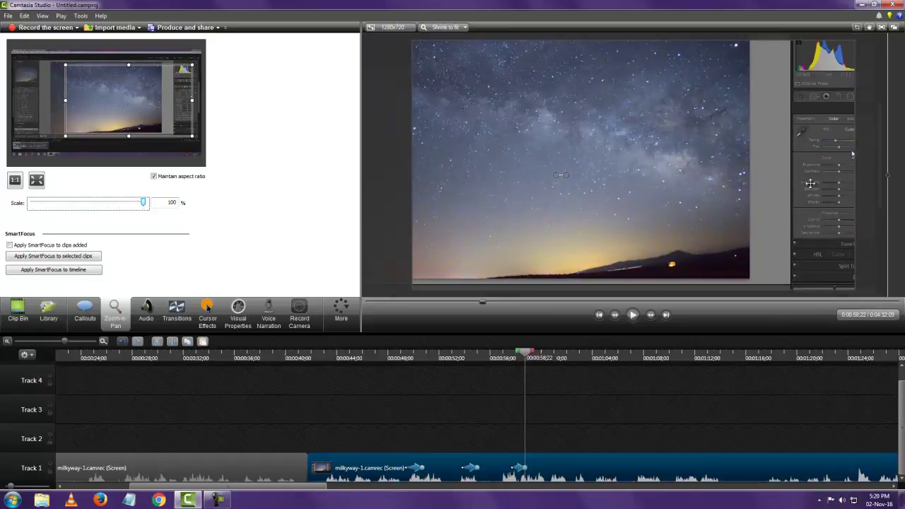
pyautogui.moveTo(797, 181); pyautogui.dragTo(768, 182)
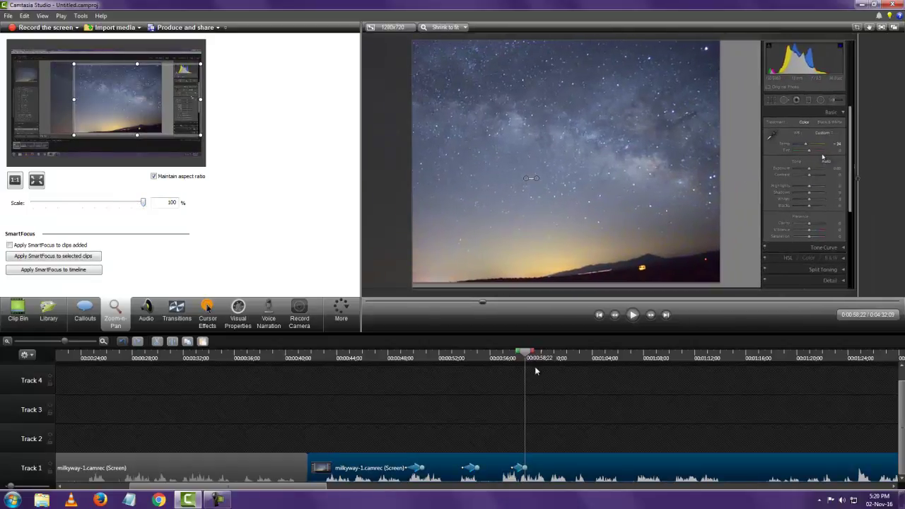
# Step: A little later, set Zoom-n-Pan Scale to 67% to return to the full screen
pyautogui.moveTo(527, 357); pyautogui.dragTo(583, 364)
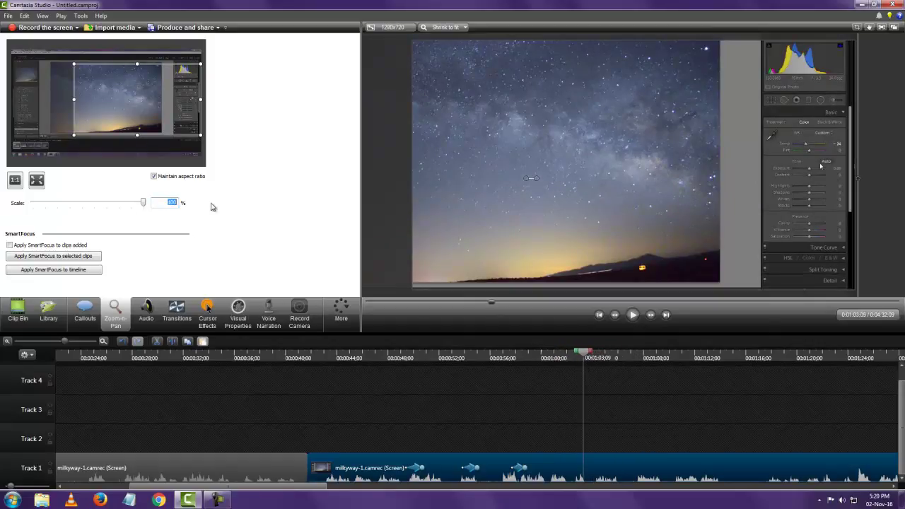
pyautogui.write('67')
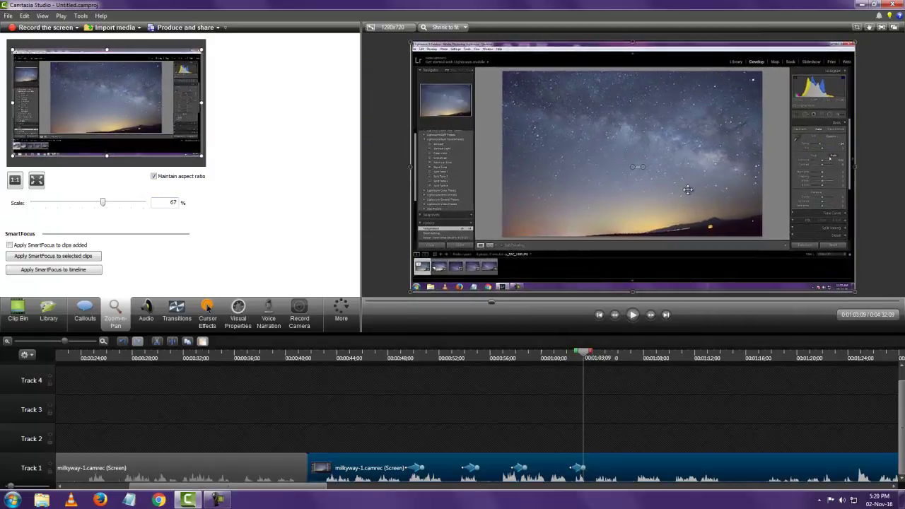
pyautogui.click(875, 220)
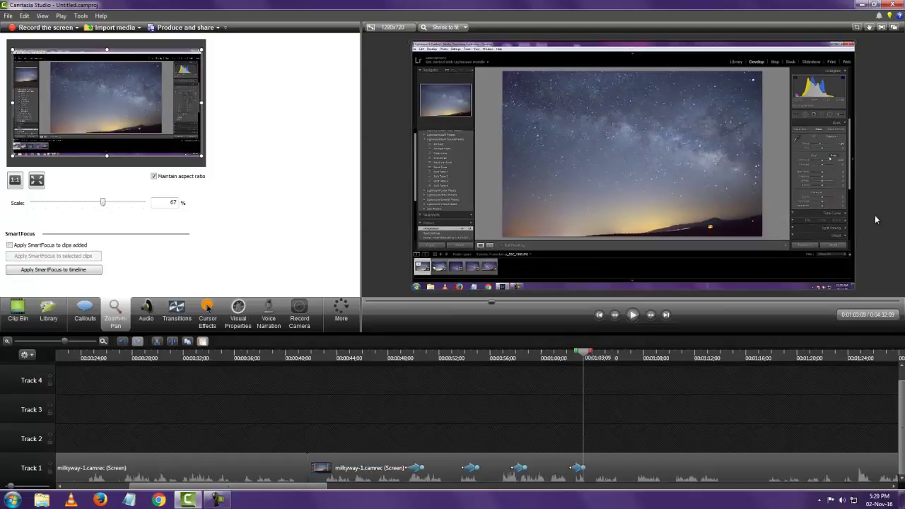
pyautogui.click(784, 215)
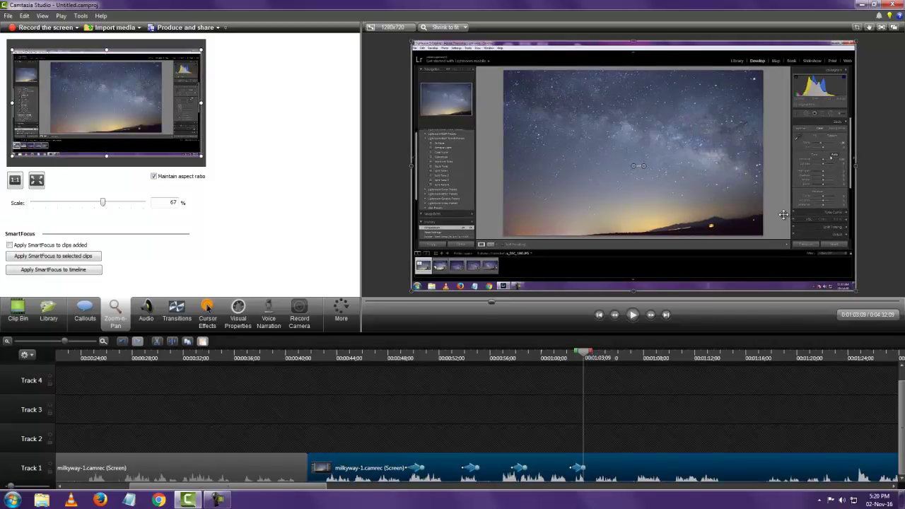
# Step: Rewind to about 0:57 and play the new zoom, stopping near 1:06
pyautogui.click(683, 405)
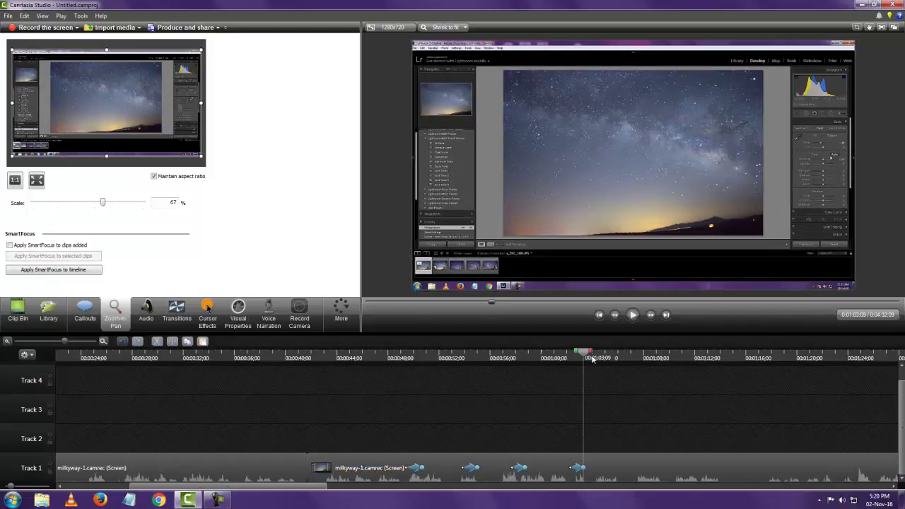
pyautogui.moveTo(587, 359); pyautogui.dragTo(506, 369)
pyautogui.click(640, 316)
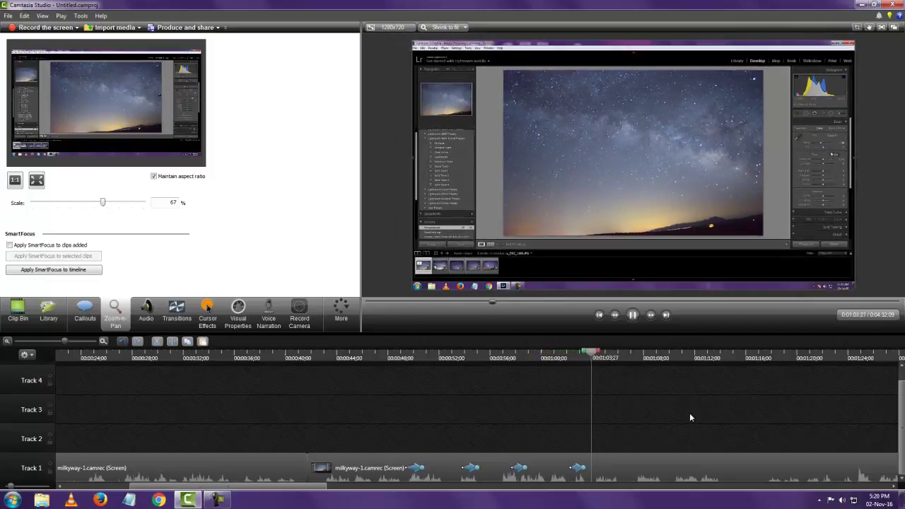
pyautogui.click(619, 357)
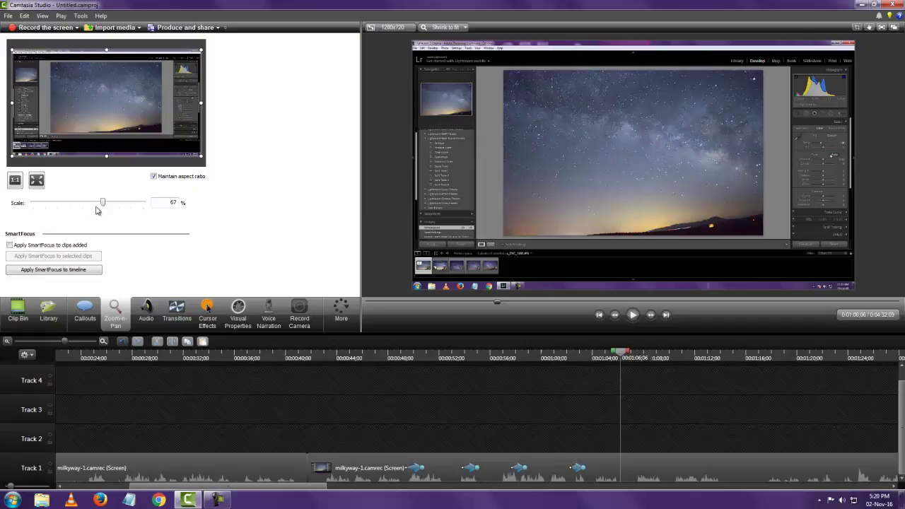
# Step: Zoom to 85% onto Lightroom's left panel at 1:06, then back out to about 68% at 1:08
pyautogui.moveTo(102, 209); pyautogui.dragTo(125, 208)
pyautogui.moveTo(486, 133); pyautogui.dragTo(564, 123)
pyautogui.moveTo(623, 360); pyautogui.dragTo(646, 358)
pyautogui.moveTo(127, 207); pyautogui.dragTo(103, 212)
pyautogui.moveTo(769, 171); pyautogui.dragTo(728, 175)
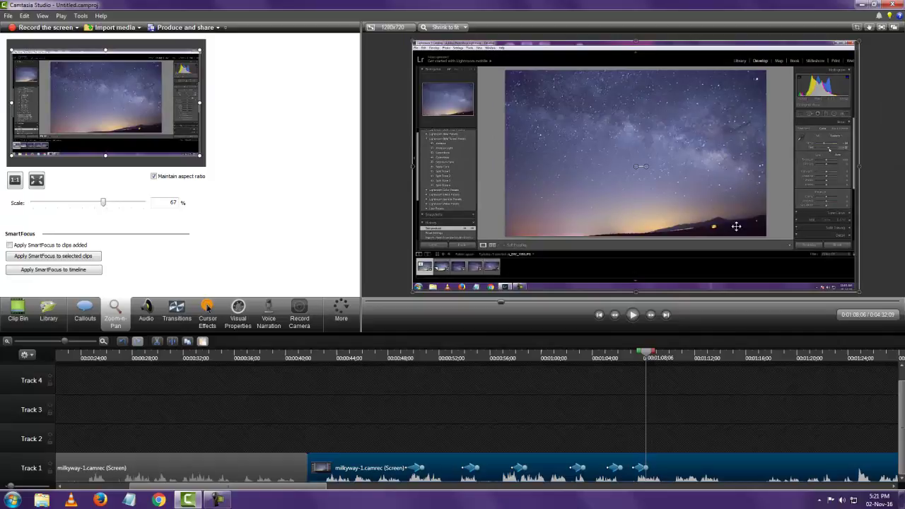
pyautogui.click(736, 401)
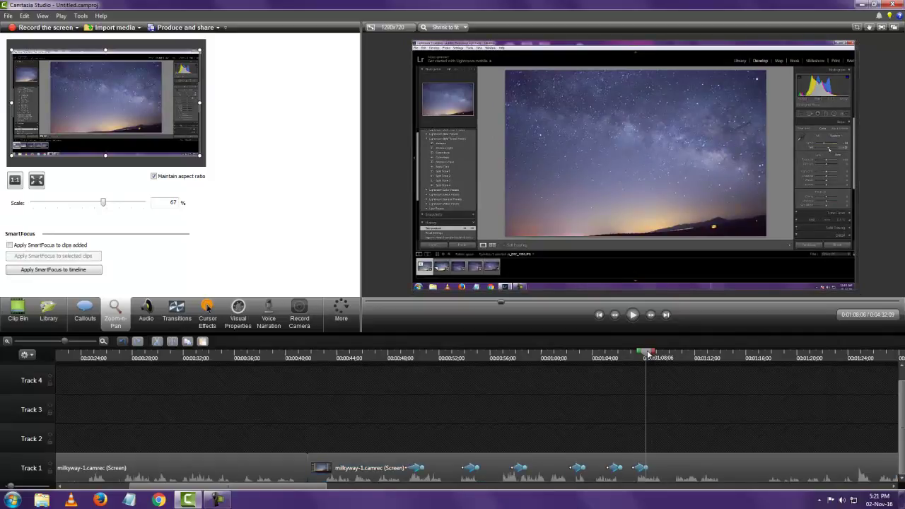
pyautogui.moveTo(651, 356); pyautogui.dragTo(597, 356)
# Step: Stop the preview at 1:09, open the Transitions gallery and zoom the timeline out
pyautogui.click(633, 315)
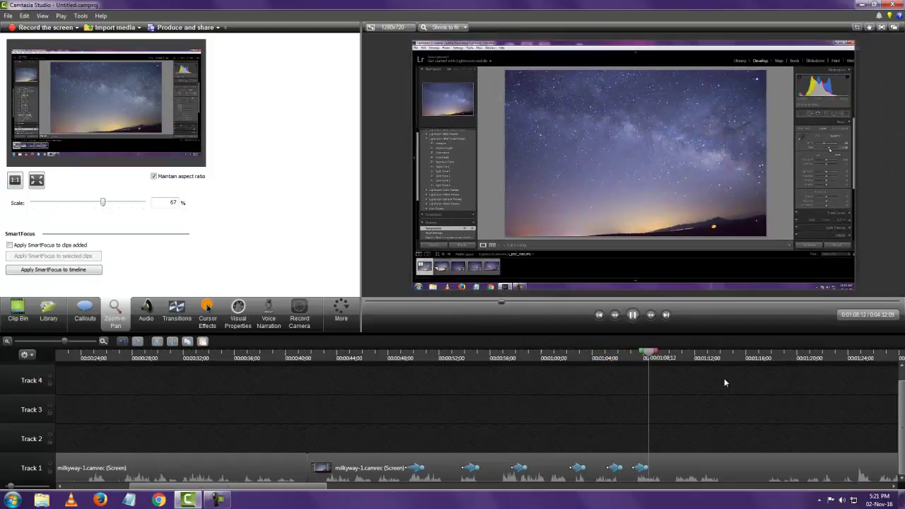
pyautogui.click(659, 358)
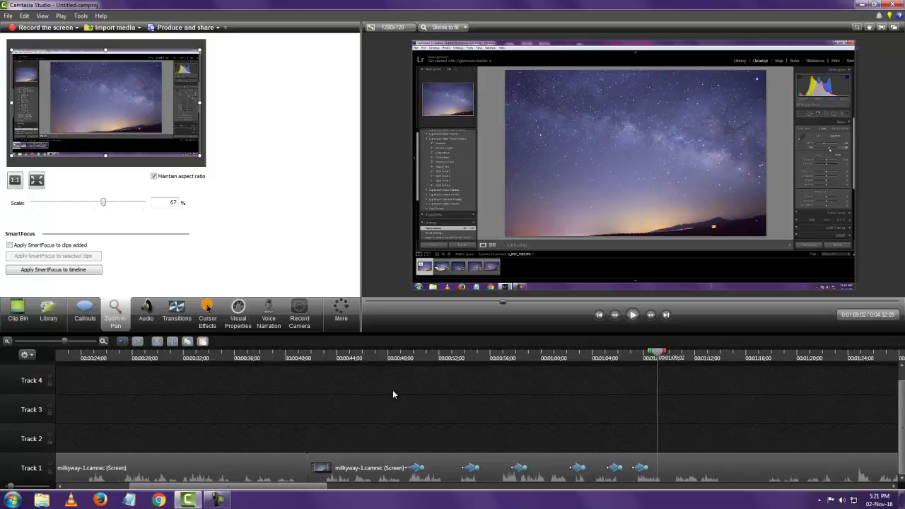
pyautogui.click(175, 312)
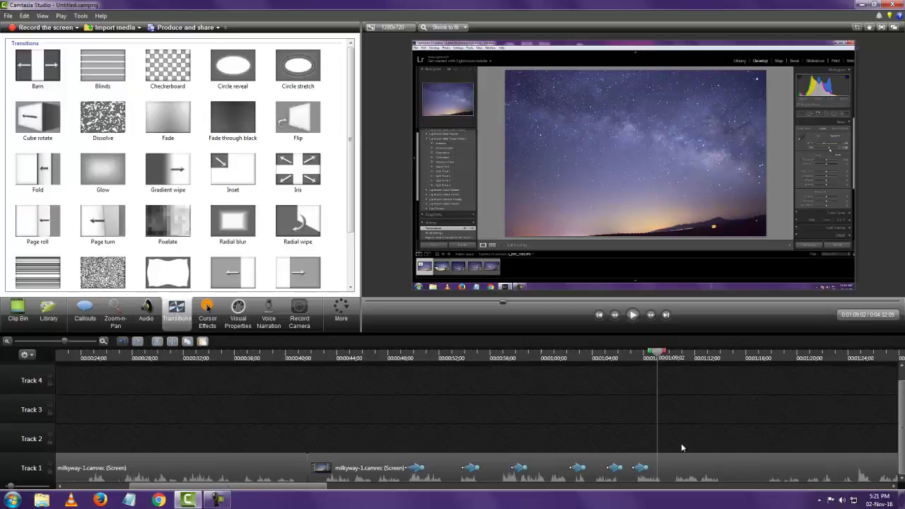
pyautogui.click(7, 343)
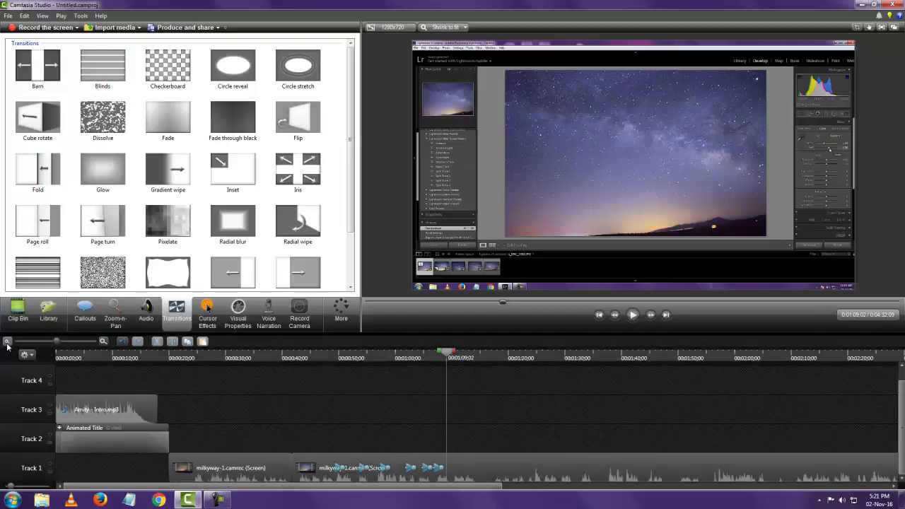
# Step: Place Calling Lights.mp4 from the Clip Bin at the end of Track 1, after the screencast
pyautogui.click(7, 342)
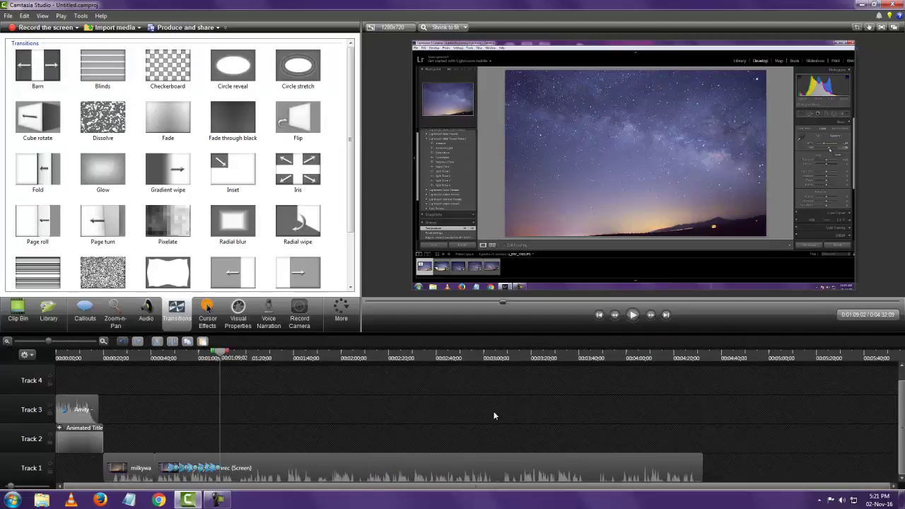
pyautogui.click(18, 312)
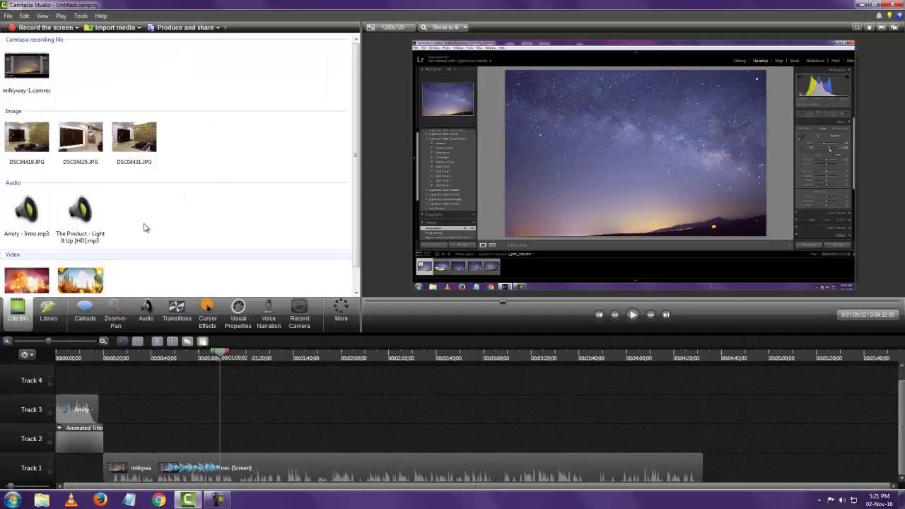
pyautogui.moveTo(224, 357); pyautogui.dragTo(274, 407)
pyautogui.click(67, 279)
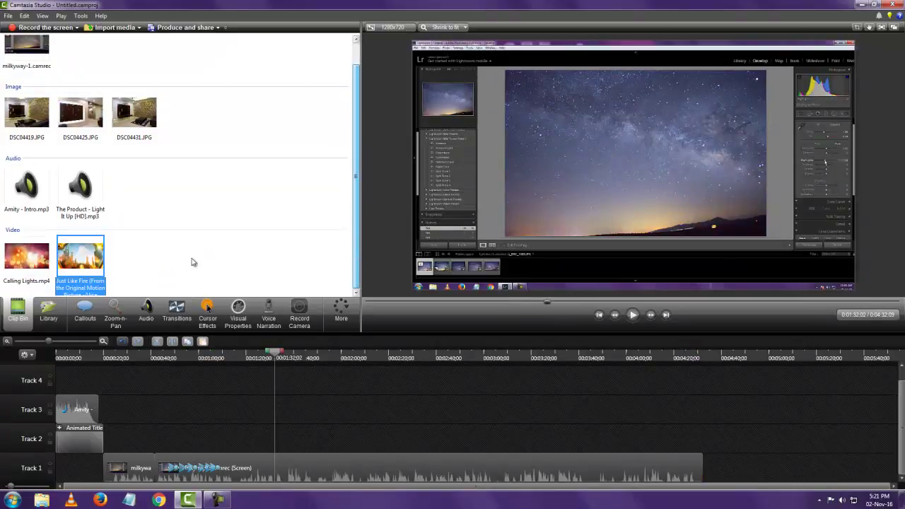
pyautogui.click(26, 267)
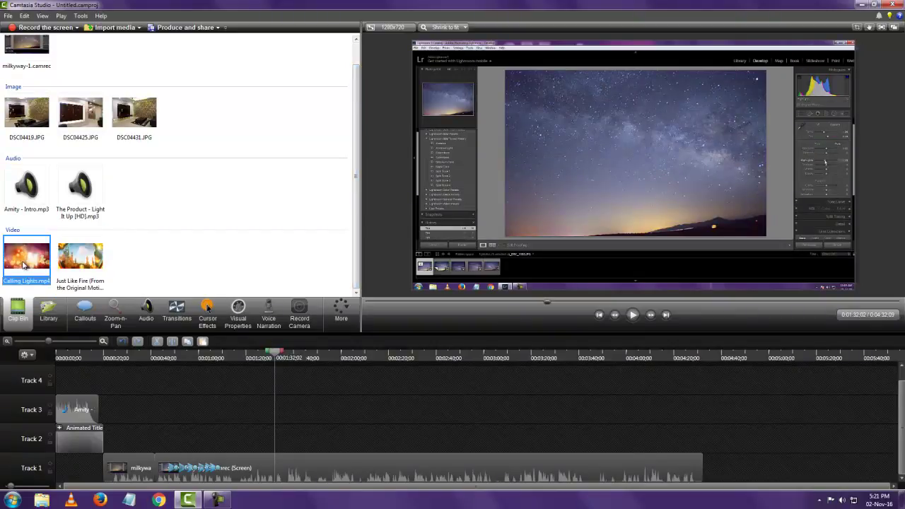
pyautogui.moveTo(25, 265); pyautogui.dragTo(300, 438)
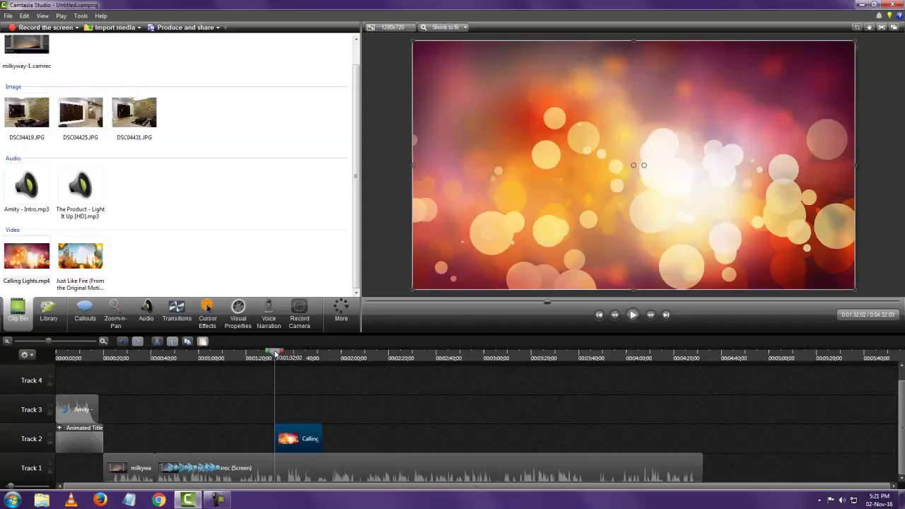
pyautogui.moveTo(276, 353); pyautogui.dragTo(258, 375)
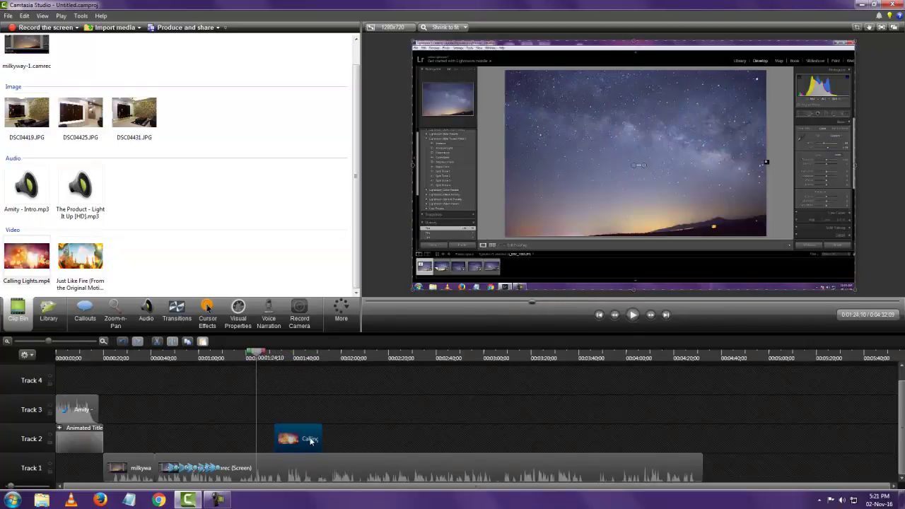
pyautogui.moveTo(306, 439); pyautogui.dragTo(734, 482)
# Step: Zoom the timeline in to show the outro clip's start, returning to the Clip Bin
pyautogui.click(103, 343)
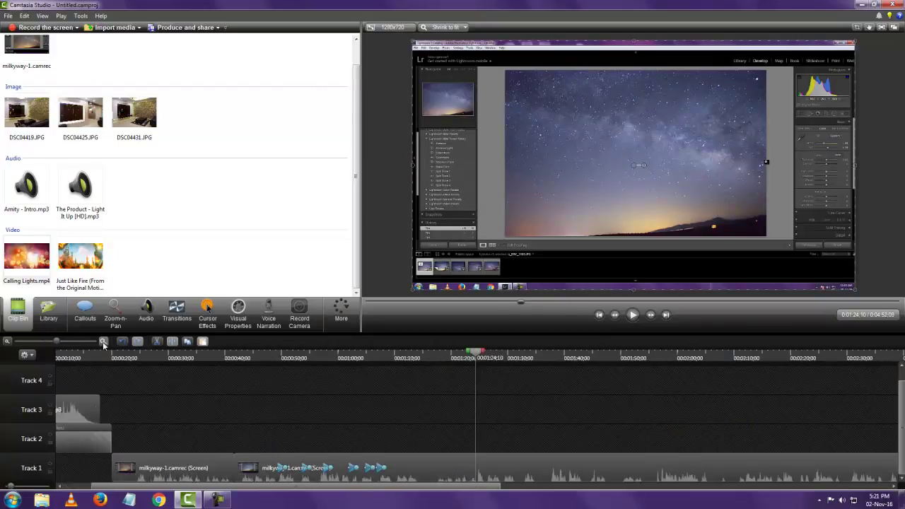
pyautogui.moveTo(387, 486); pyautogui.dragTo(871, 475)
pyautogui.click(50, 319)
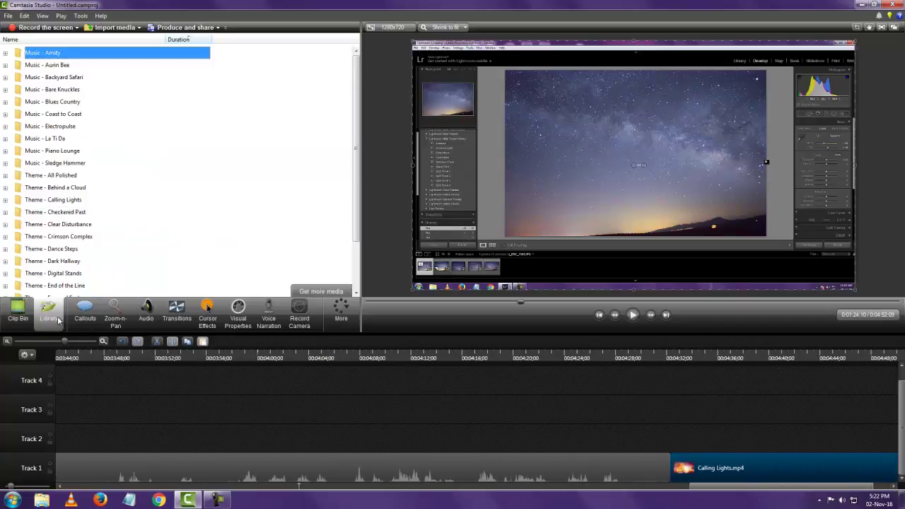
pyautogui.click(26, 321)
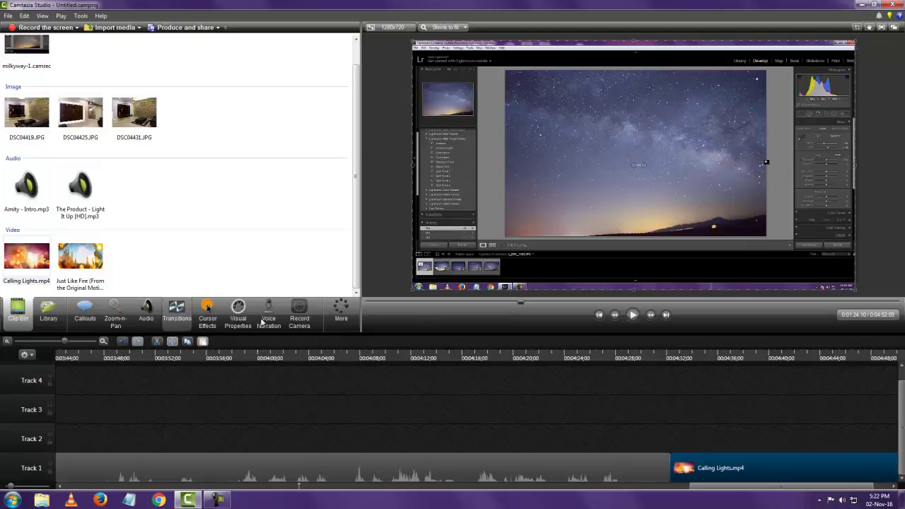
# Step: Preview the Barn, Glow, Pixelate, Page roll and Page turn transitions in the gallery
pyautogui.click(179, 316)
pyautogui.moveTo(351, 157); pyautogui.dragTo(362, 111)
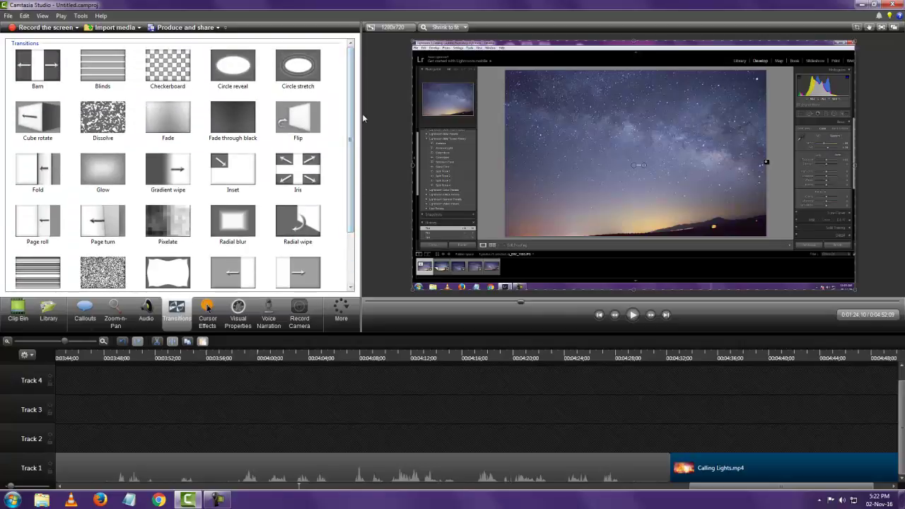
pyautogui.click(38, 82)
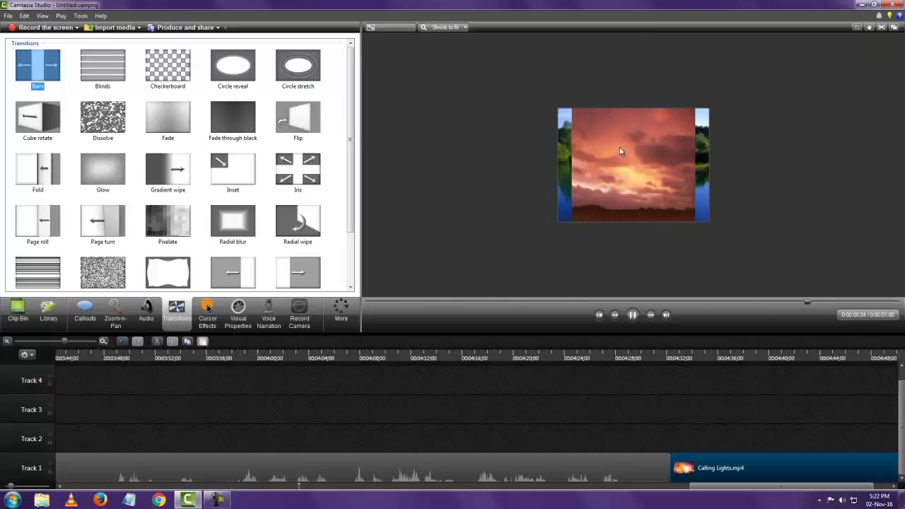
pyautogui.click(110, 182)
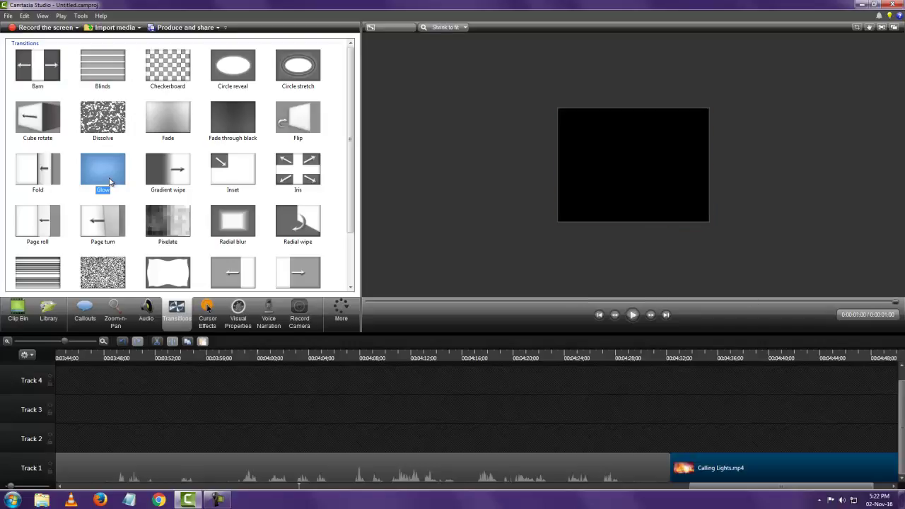
pyautogui.click(170, 234)
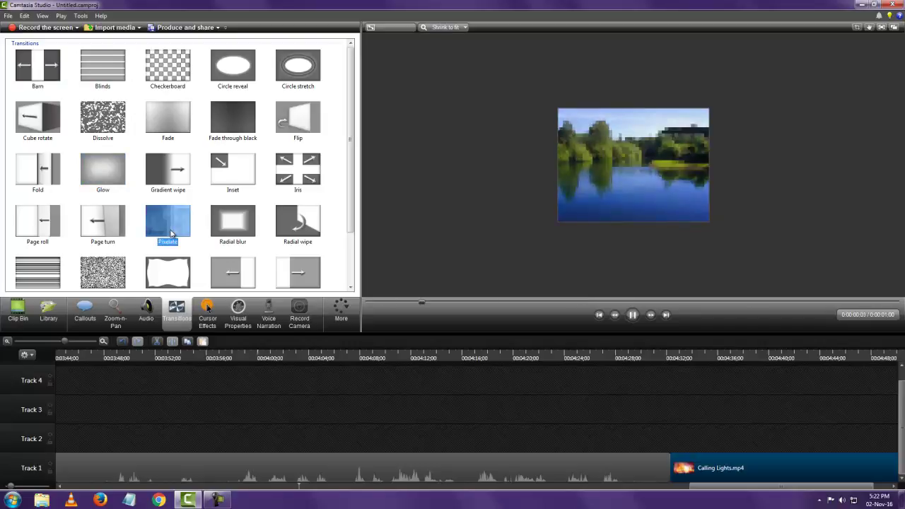
pyautogui.moveTo(350, 161); pyautogui.dragTo(358, 207)
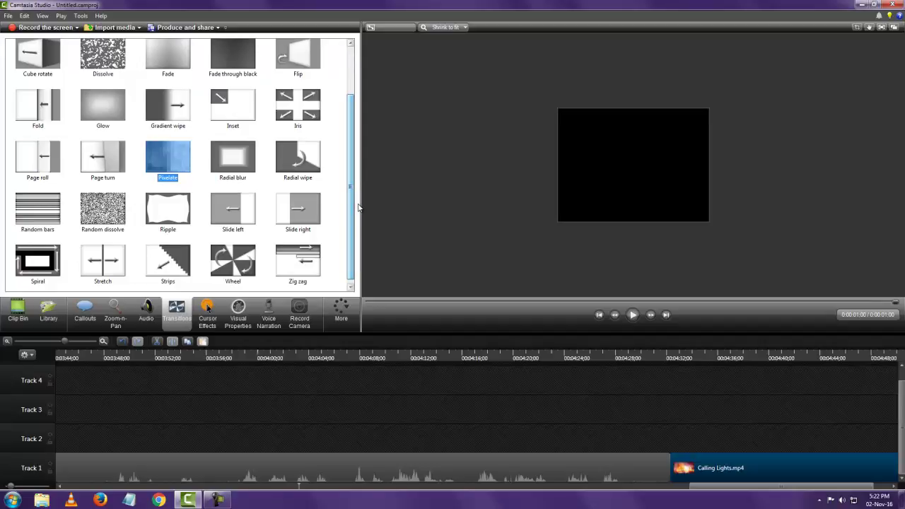
pyautogui.click(47, 160)
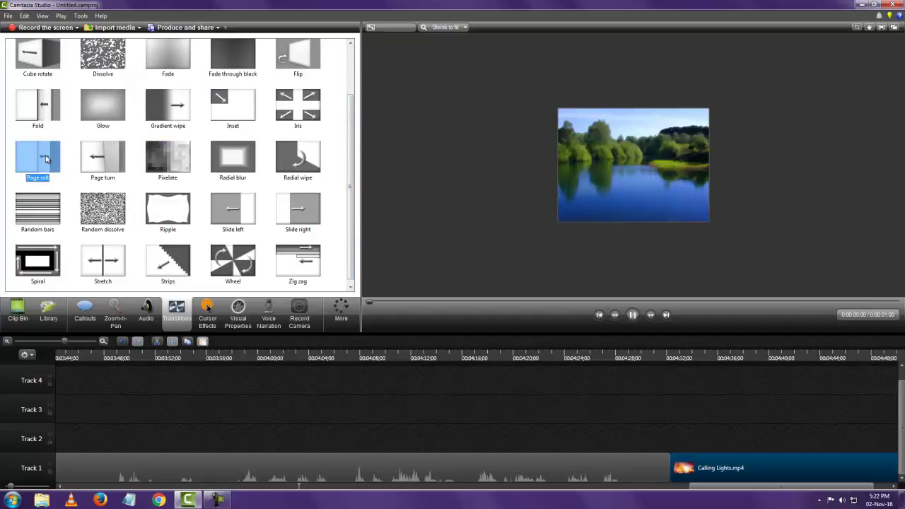
pyautogui.click(94, 161)
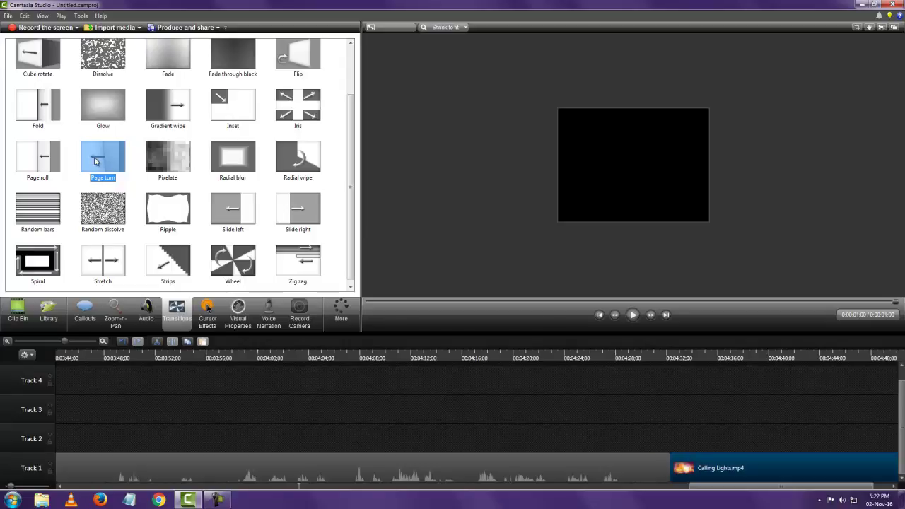
# Step: Add a lengthened Page turn transition at the start of Calling Lights.mp4 and play through it
pyautogui.moveTo(97, 163); pyautogui.dragTo(674, 470)
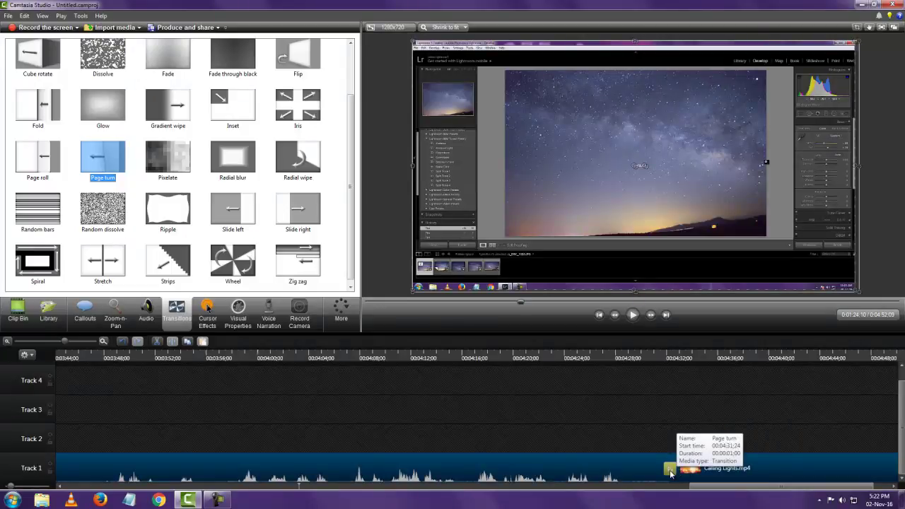
pyautogui.moveTo(676, 468)
pyautogui.mouseDown()
pyautogui.moveTo(692, 469)
pyautogui.moveTo(684, 472)
pyautogui.mouseUp()
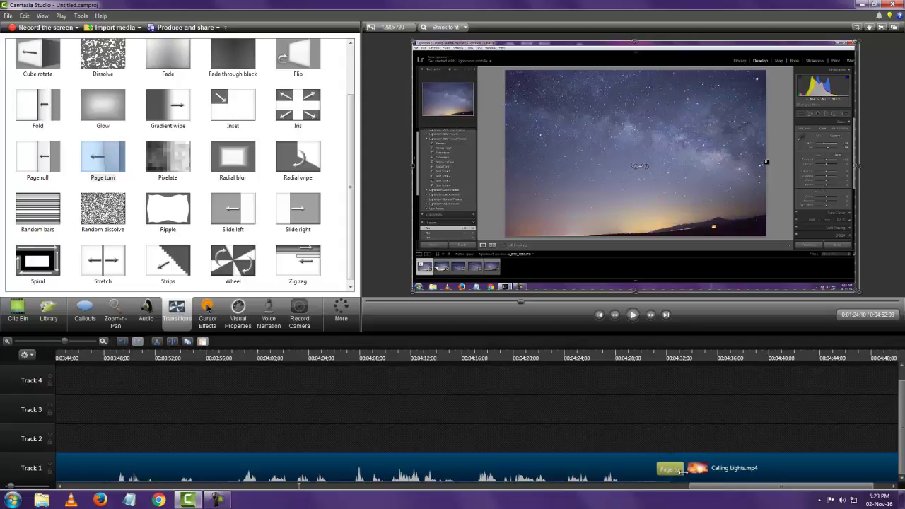
pyautogui.click(636, 362)
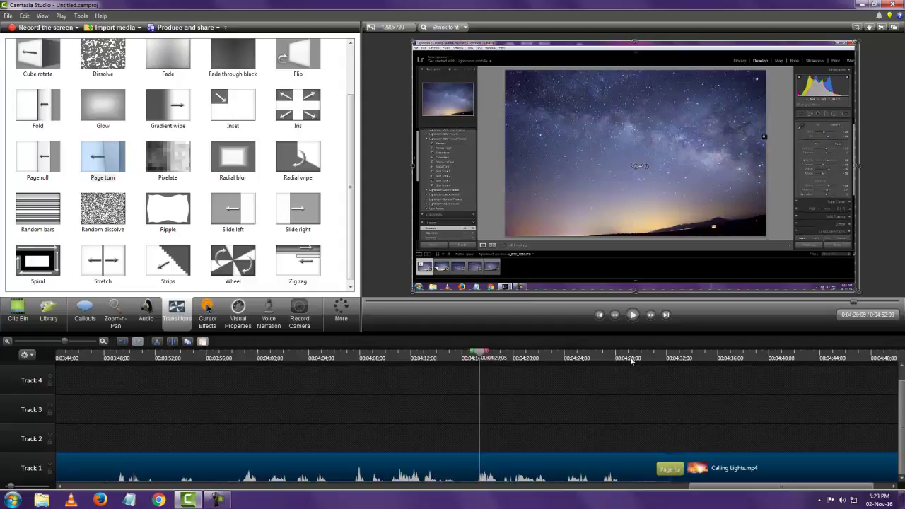
pyautogui.press('space')
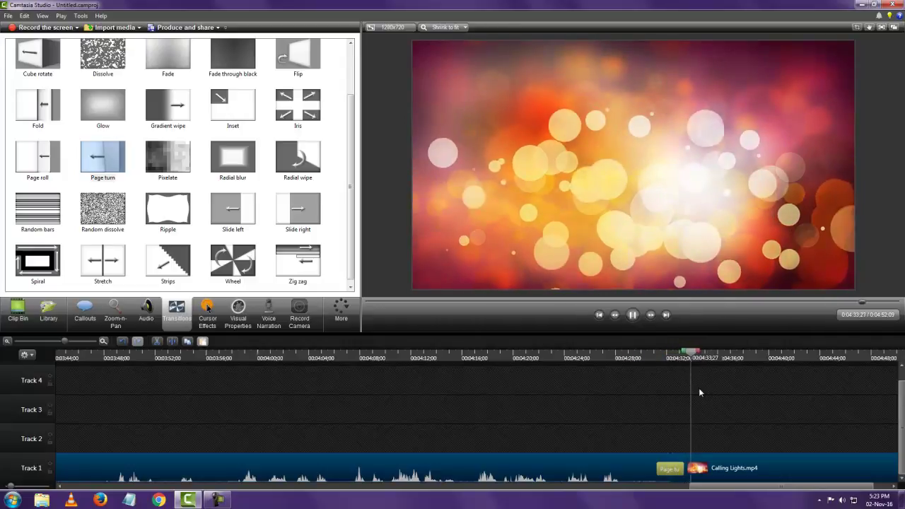
pyautogui.click(632, 314)
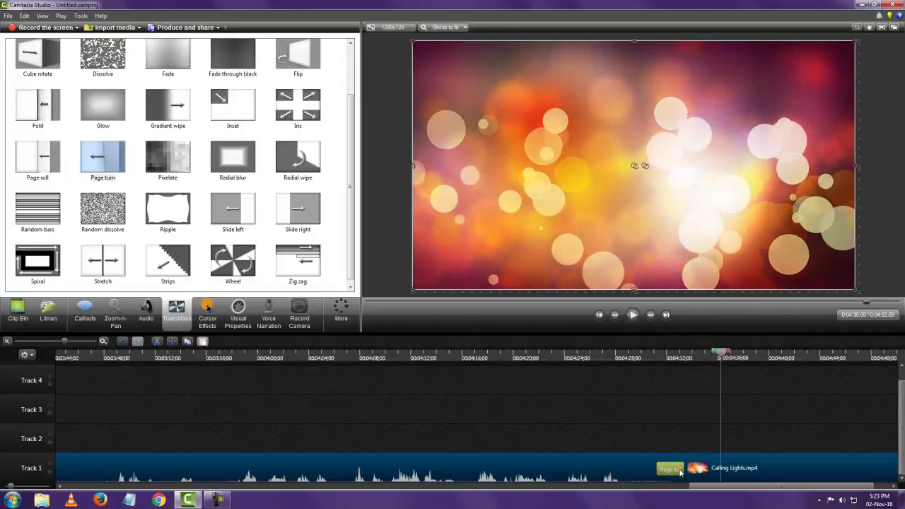
# Step: Select the Page turn transition and zoom the timeline out
pyautogui.click(347, 207)
pyautogui.scroll(3, 347, 206)
pyautogui.scroll(-3, 347, 207)
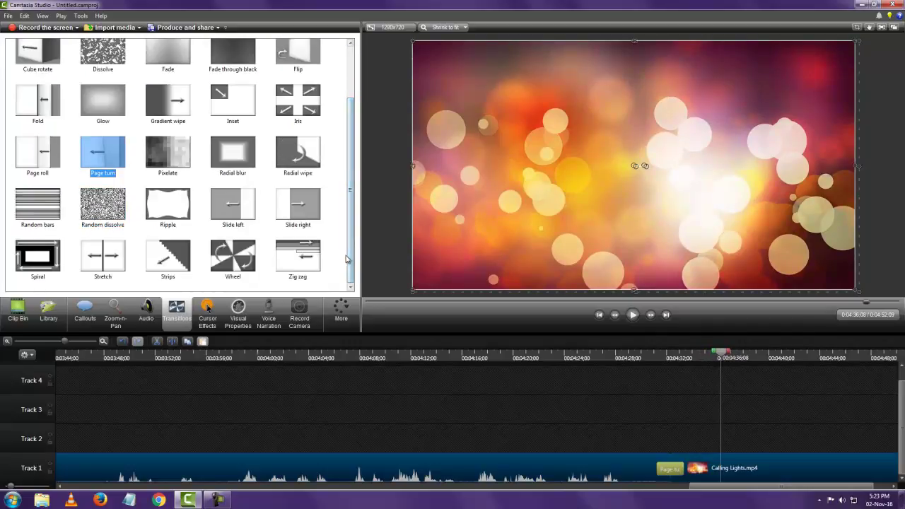
pyautogui.click(9, 342)
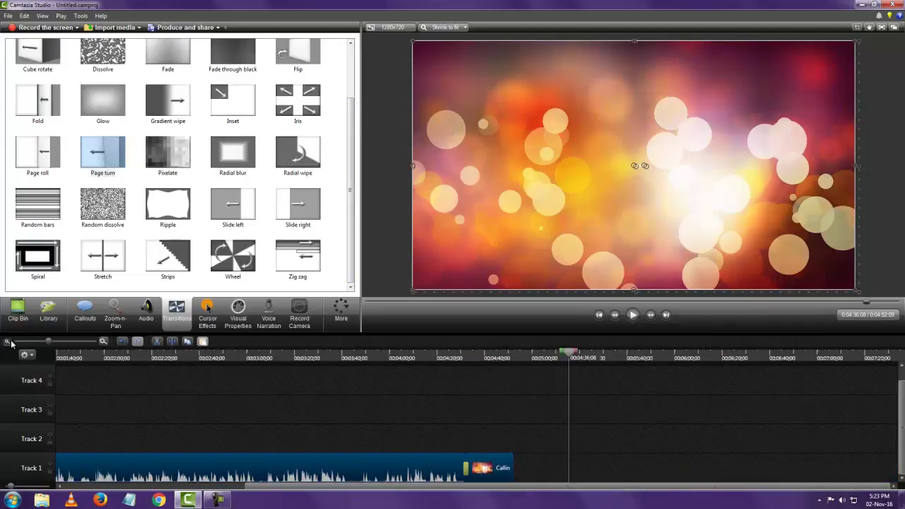
pyautogui.hscroll(-5, 79, 469)
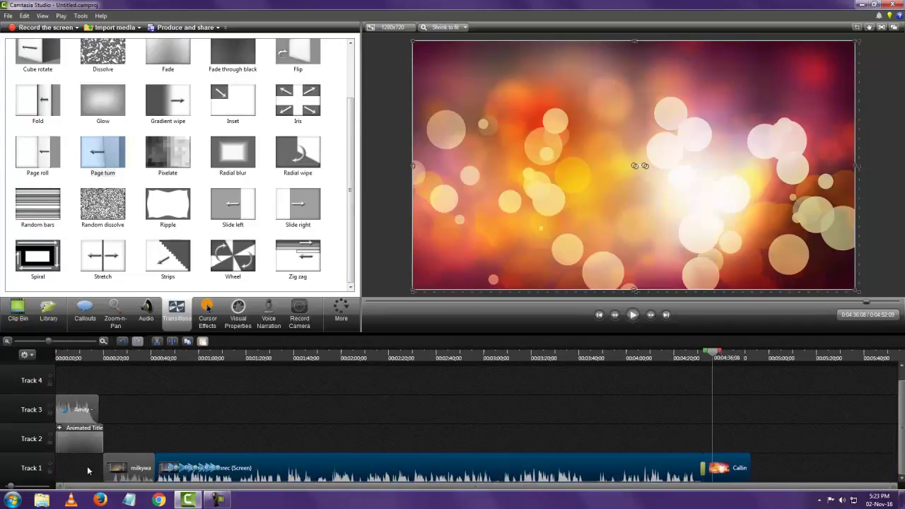
# Step: Add the Wheel transition to the end of the Animated Title clip on Track 2
pyautogui.moveTo(151, 359)
pyautogui.mouseDown()
pyautogui.moveTo(167, 363)
pyautogui.moveTo(147, 369)
pyautogui.mouseUp()
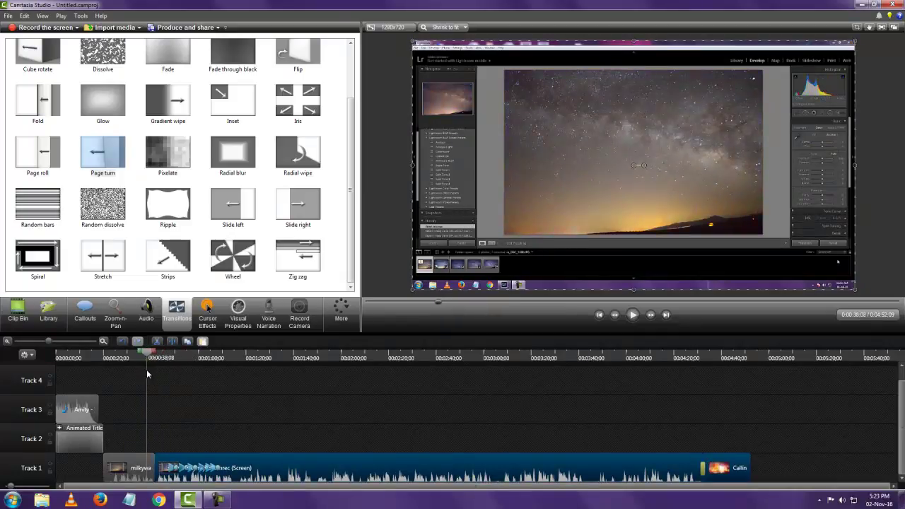
pyautogui.click(98, 443)
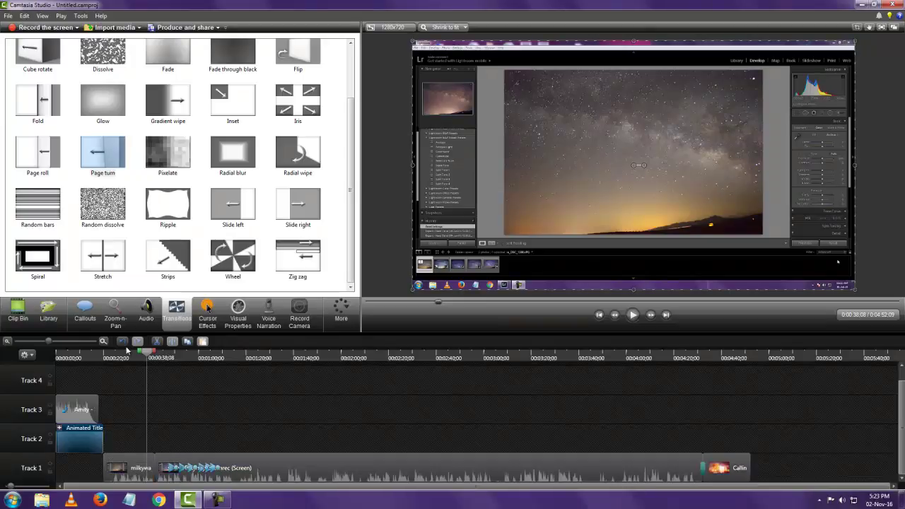
pyautogui.moveTo(146, 357); pyautogui.dragTo(104, 381)
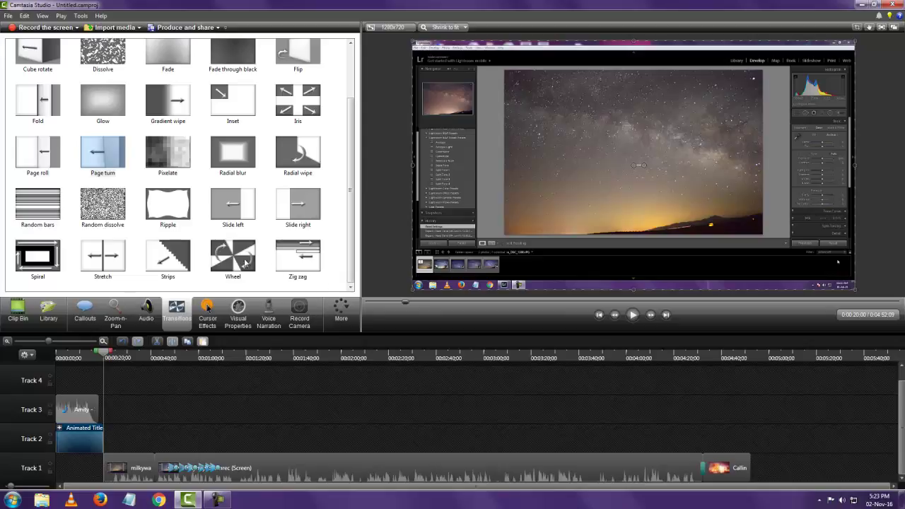
pyautogui.moveTo(240, 260); pyautogui.dragTo(103, 443)
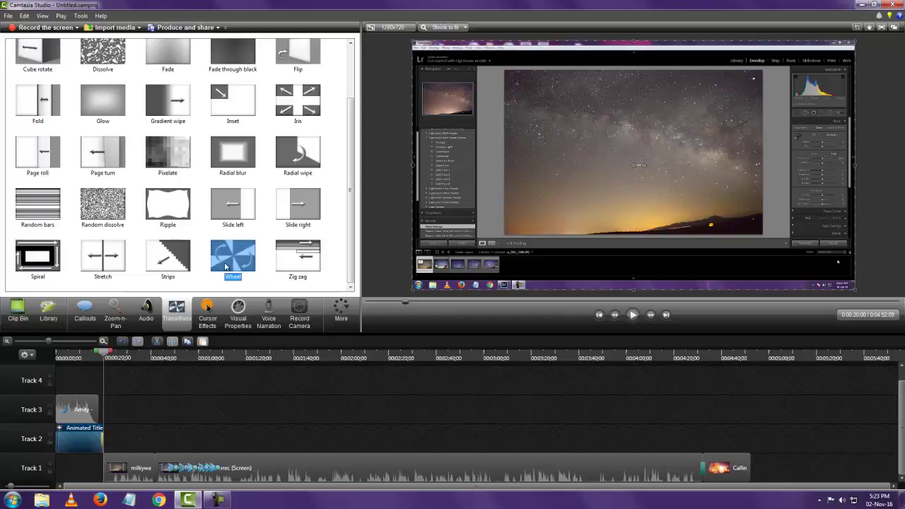
# Step: Play the title from 0:15 through the Wheel transition, stopping at 0:23
pyautogui.moveTo(102, 439)
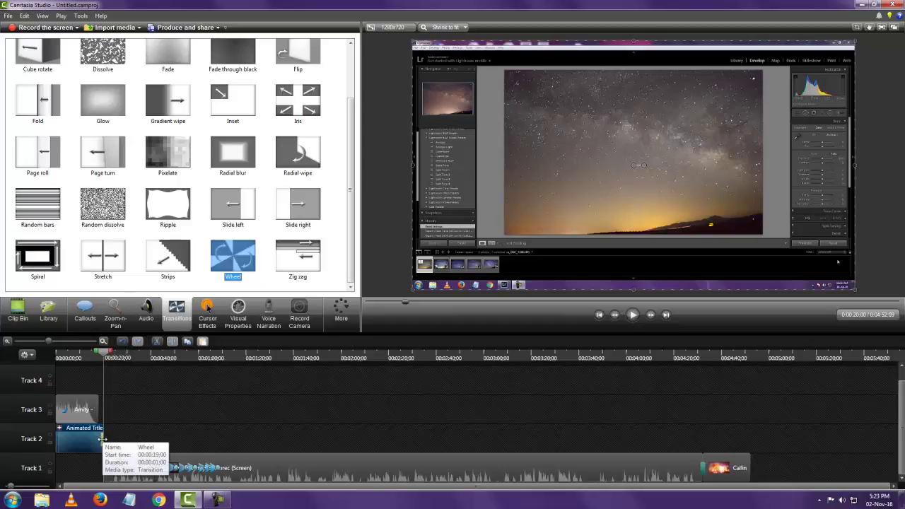
pyautogui.click(92, 358)
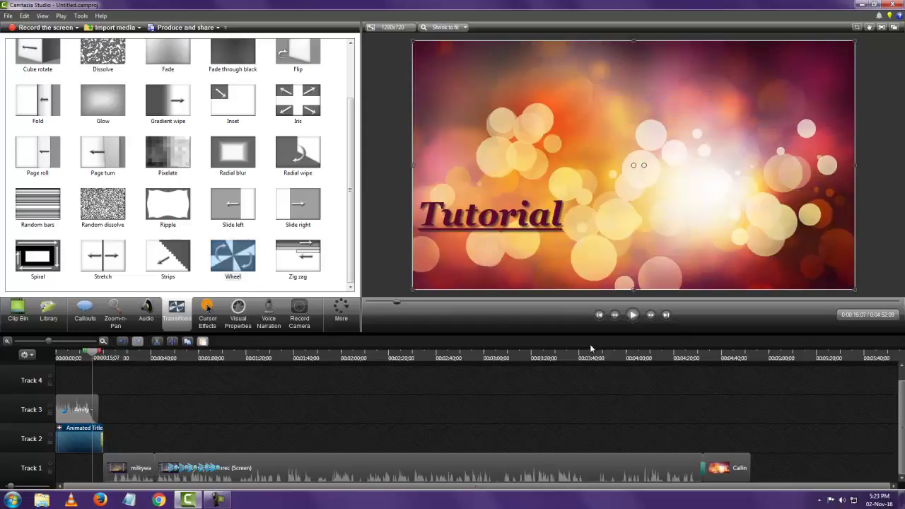
pyautogui.click(633, 319)
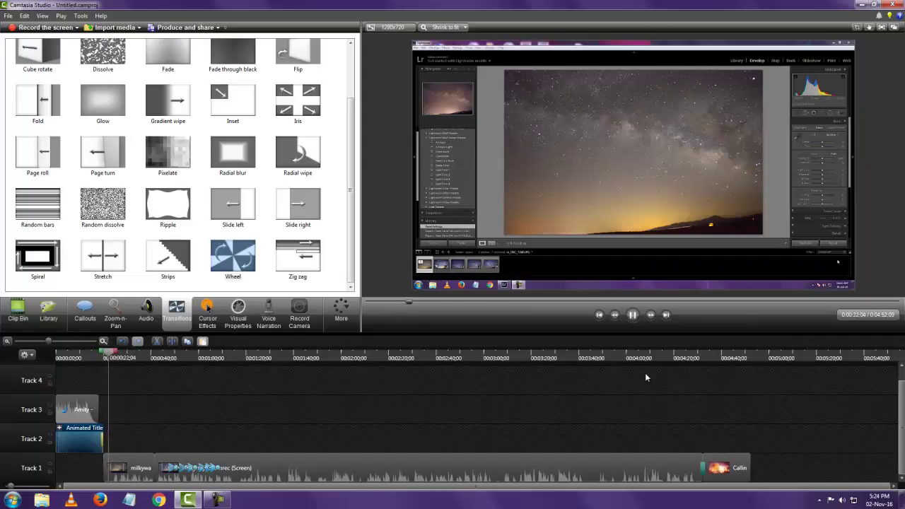
pyautogui.press('space')
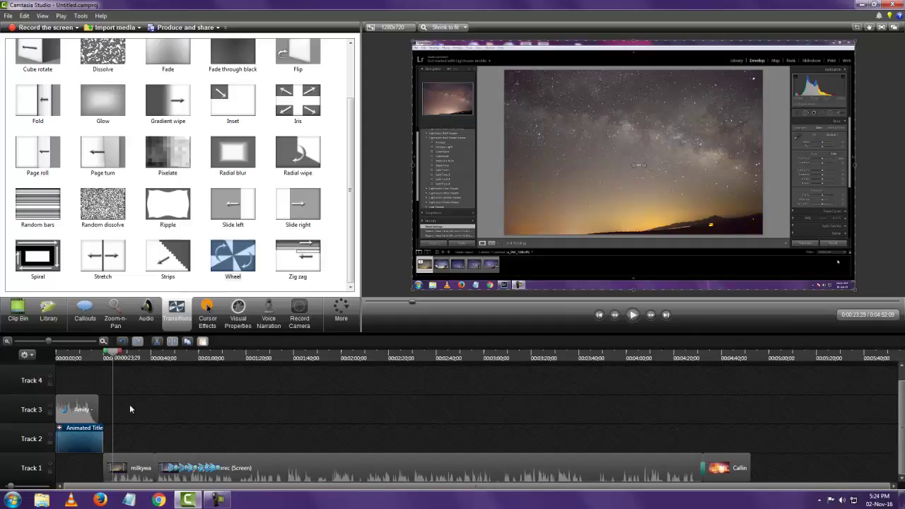
# Step: Drop the Wheel transition at the milkyway clip's start on Track 1 and preview from about 0:17
pyautogui.click(129, 471)
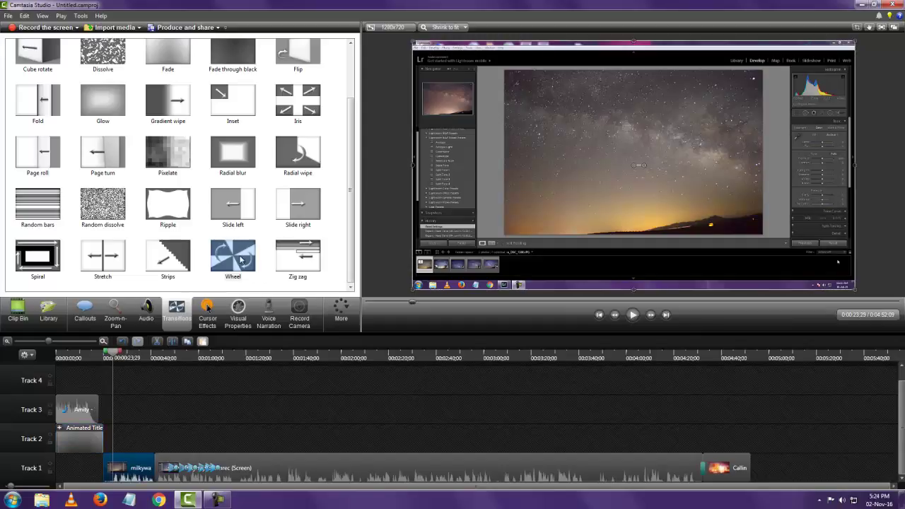
pyautogui.moveTo(240, 260); pyautogui.dragTo(107, 470)
pyautogui.rightClick(108, 470)
pyautogui.press('Escape')
pyautogui.moveTo(116, 358); pyautogui.dragTo(99, 358)
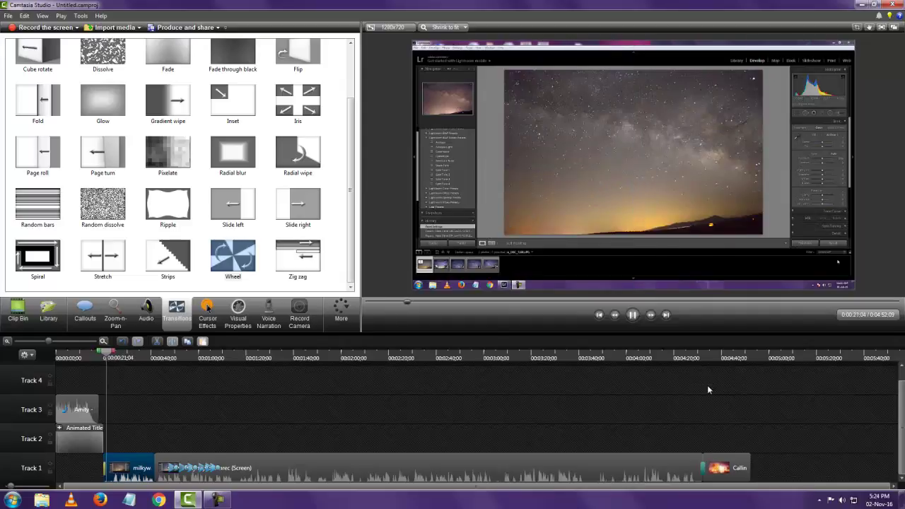
pyautogui.click(632, 315)
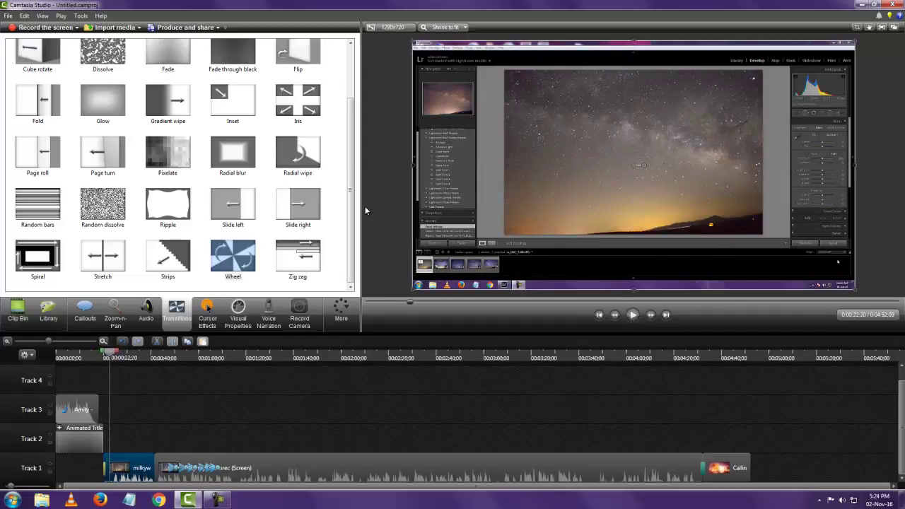
pyautogui.moveTo(351, 205); pyautogui.dragTo(446, 244)
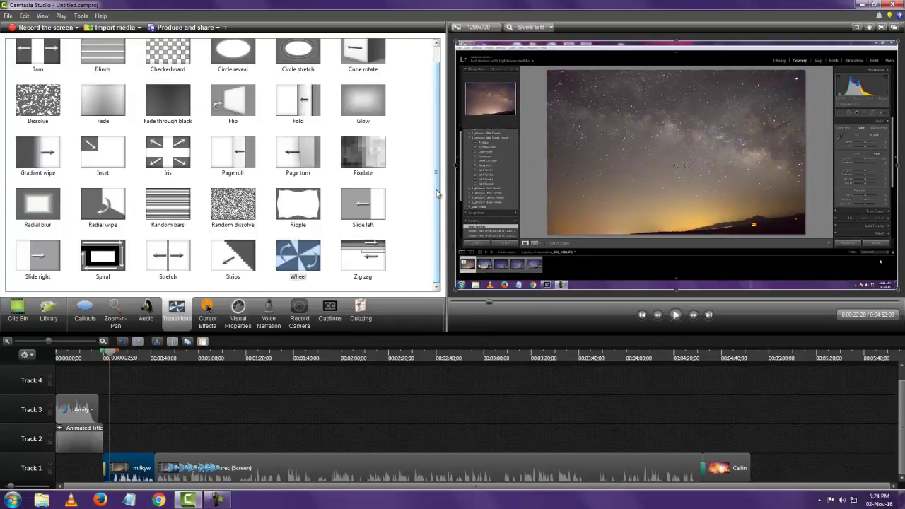
# Step: Place Zig zag between the first two Track 1 clips, preview it, then show Cursor Effects
pyautogui.moveTo(364, 255); pyautogui.dragTo(154, 465)
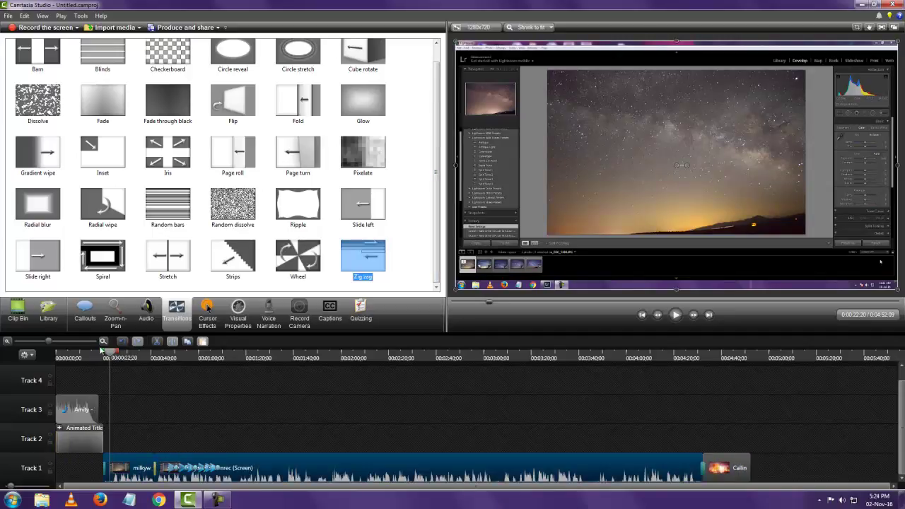
pyautogui.moveTo(109, 353); pyautogui.dragTo(149, 353)
pyautogui.click(676, 315)
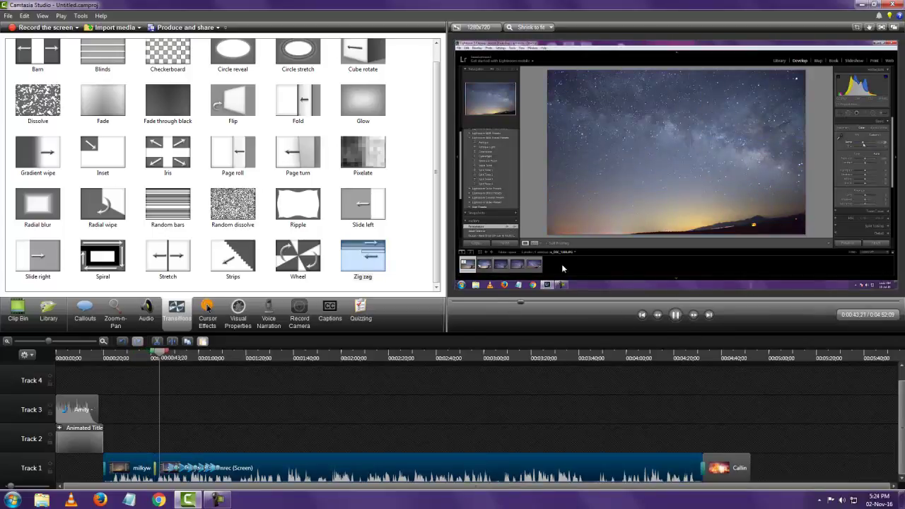
pyautogui.click(675, 315)
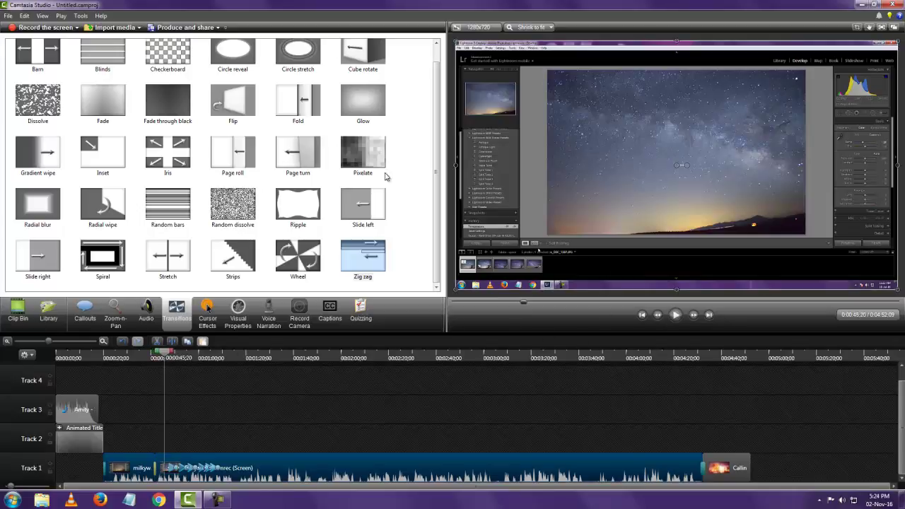
pyautogui.scroll(1, 439, 157)
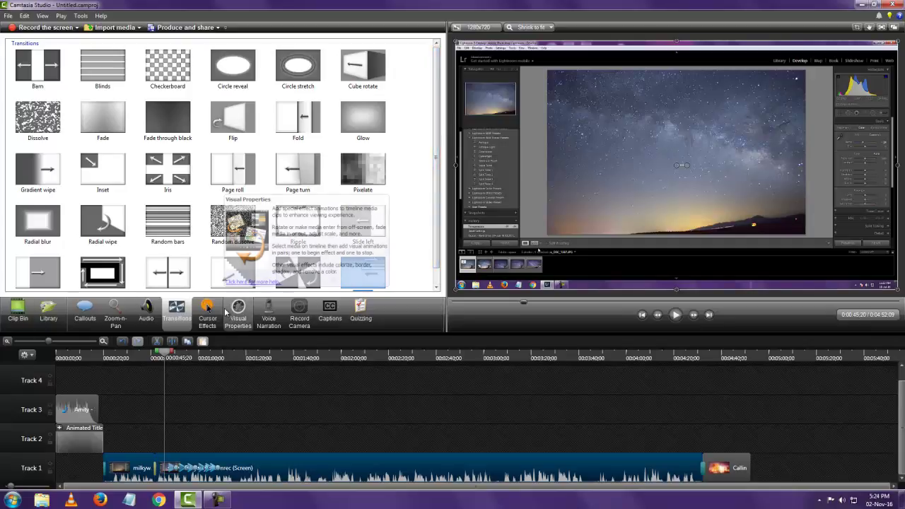
pyautogui.scroll(-1, 417, 226)
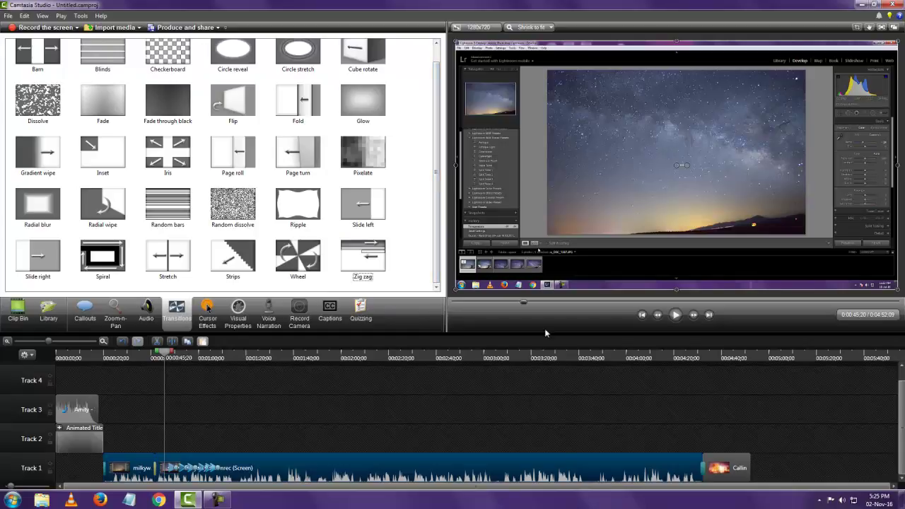
pyautogui.click(208, 313)
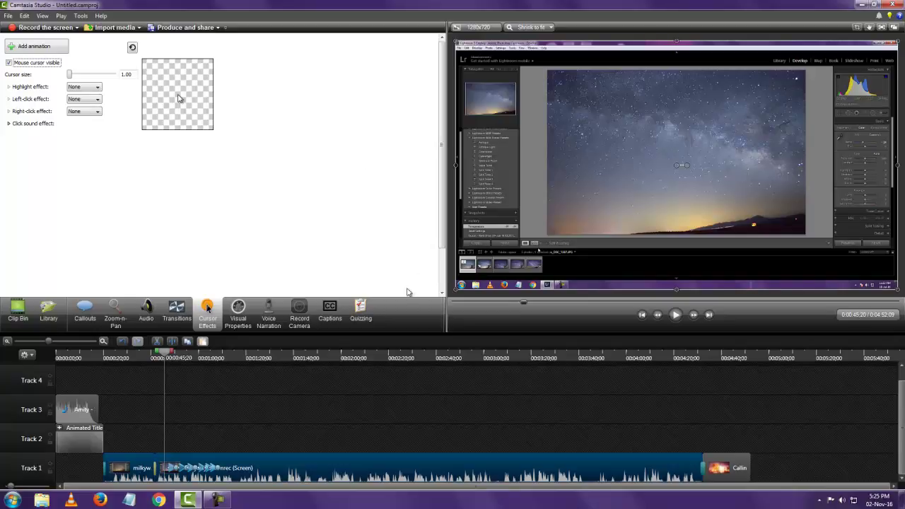
# Step: At 0:01:59:20, add a cursor animation point and enlarge the cursor to 2.02
pyautogui.moveTo(167, 354); pyautogui.dragTo(347, 387)
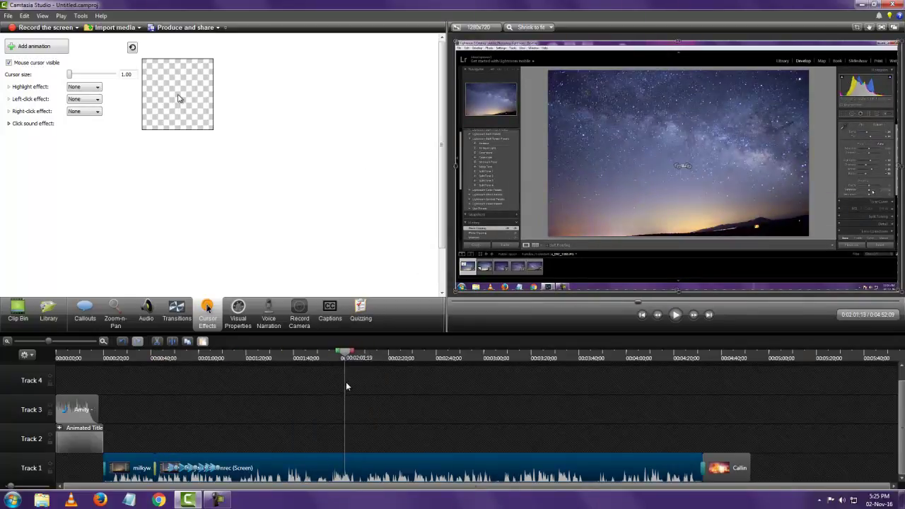
pyautogui.moveTo(348, 355); pyautogui.dragTo(341, 355)
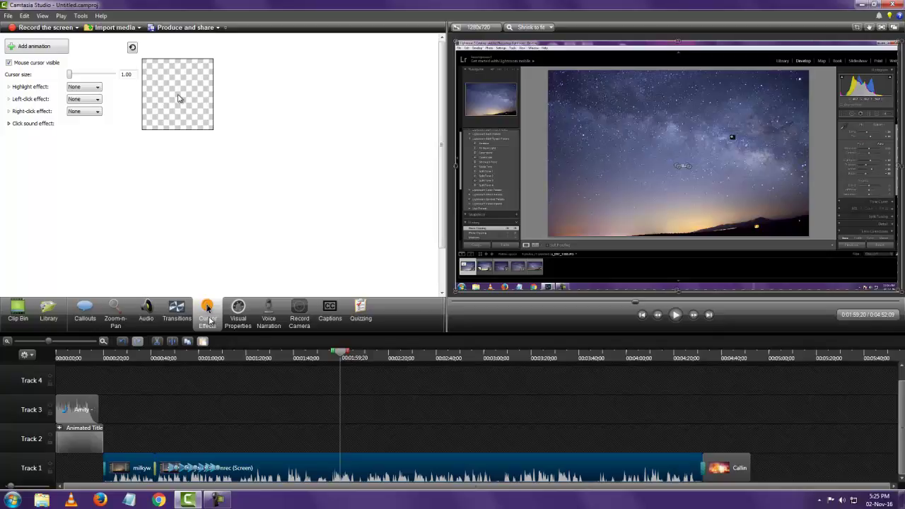
pyautogui.click(44, 51)
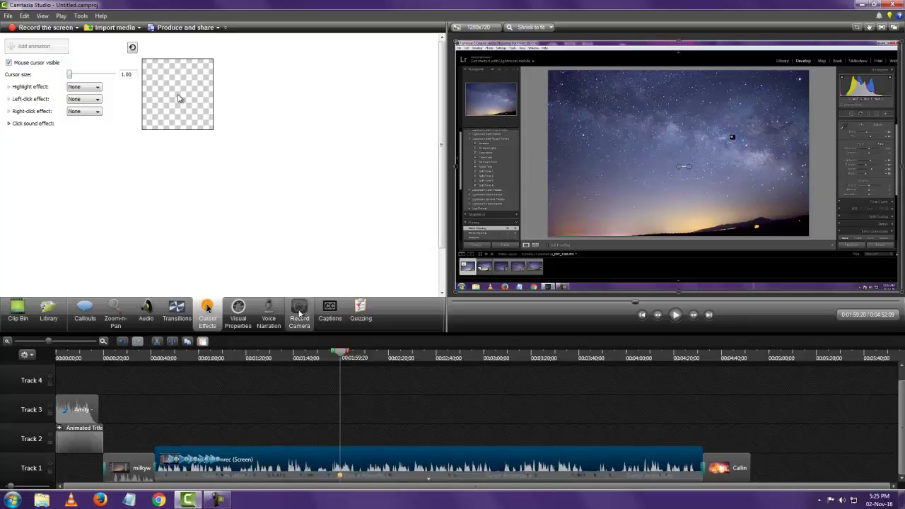
pyautogui.moveTo(344, 360)
pyautogui.mouseDown()
pyautogui.moveTo(323, 360)
pyautogui.moveTo(366, 363)
pyautogui.moveTo(352, 365)
pyautogui.mouseUp()
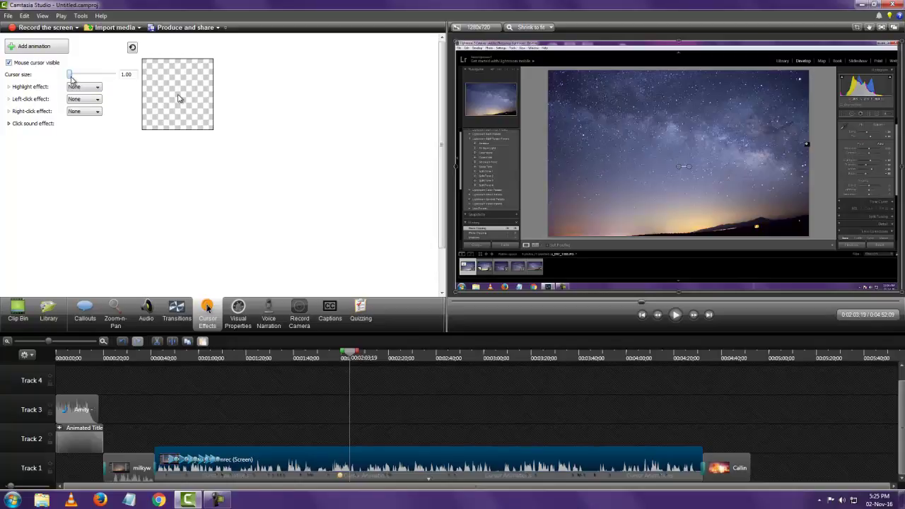
pyautogui.moveTo(70, 75)
pyautogui.mouseDown()
pyautogui.moveTo(100, 78)
pyautogui.moveTo(78, 79)
pyautogui.moveTo(82, 86)
pyautogui.mouseUp()
# Step: Give the cursor the yellow Highlight effect and show Rings on left clicks
pyautogui.click(99, 89)
pyautogui.click(93, 103)
pyautogui.click(92, 103)
pyautogui.click(85, 116)
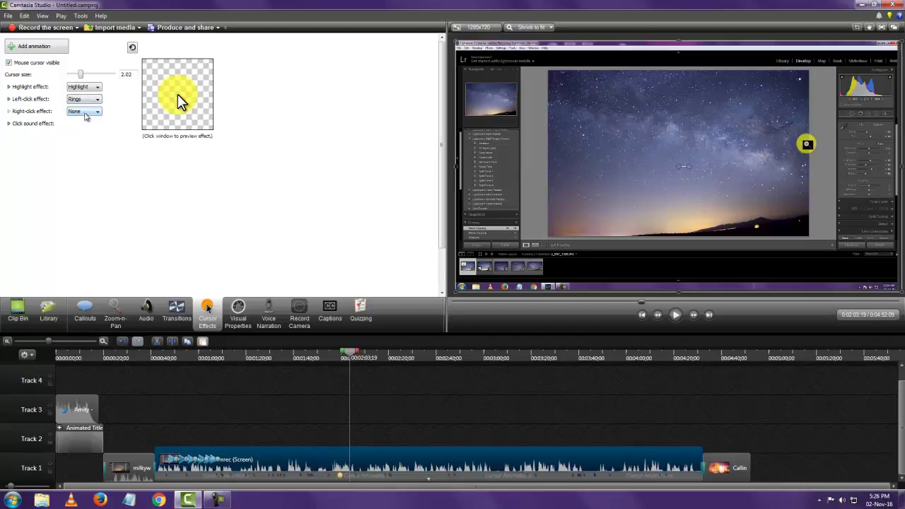
pyautogui.click(99, 103)
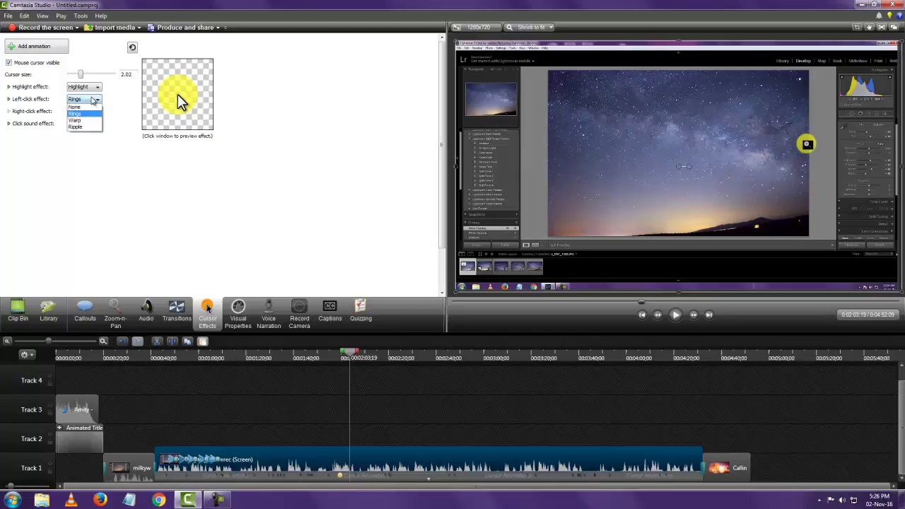
pyautogui.click(87, 115)
pyautogui.click(99, 103)
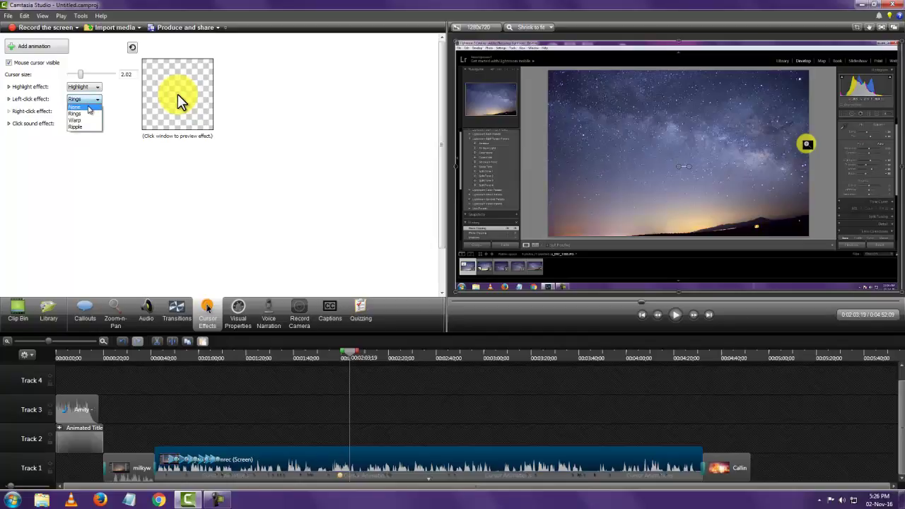
pyautogui.click(86, 116)
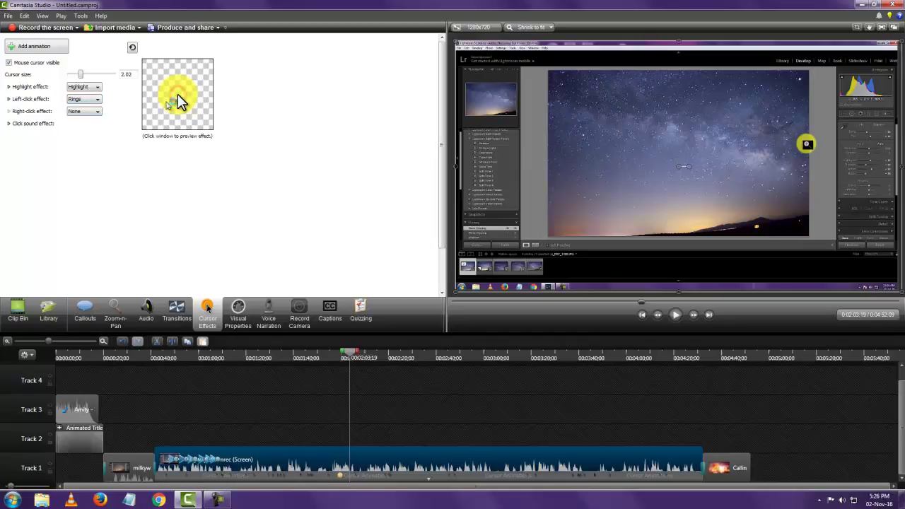
# Step: Show Ripple on right clicks and play the recording to check the cursor effects
pyautogui.click(88, 113)
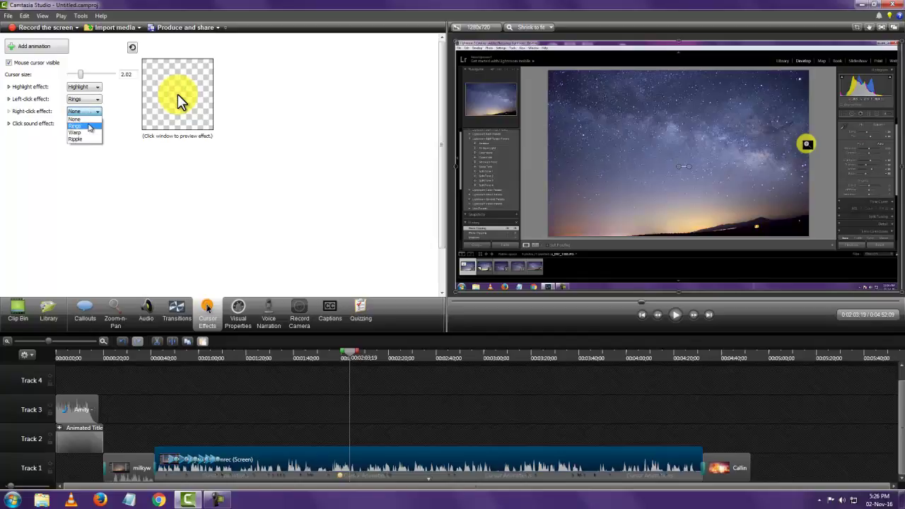
pyautogui.click(88, 139)
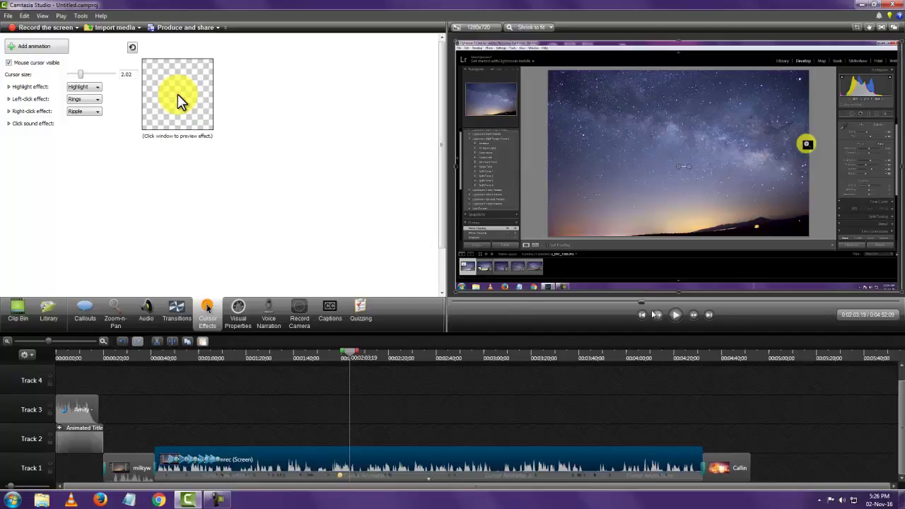
pyautogui.click(674, 316)
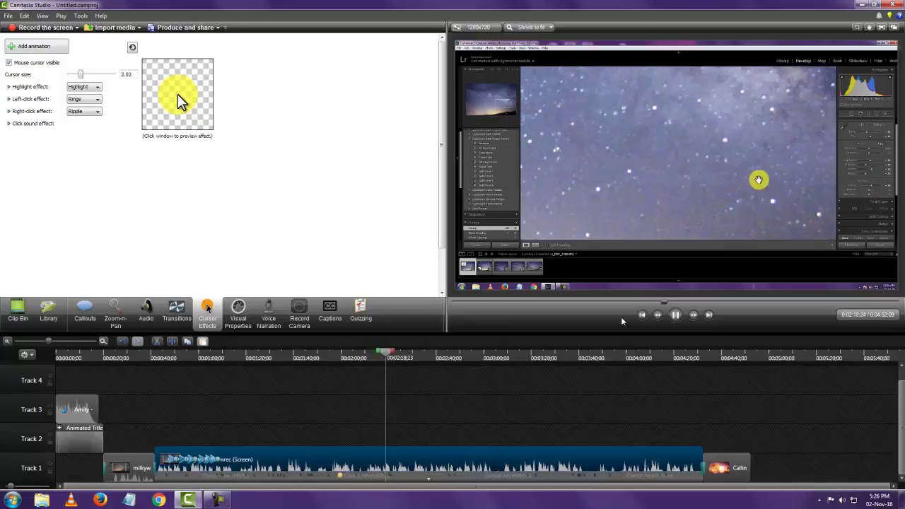
# Step: Reset the cursor size to 1.00 and preview a Spotlight highlight effect
pyautogui.moveTo(80, 74); pyautogui.dragTo(70, 75)
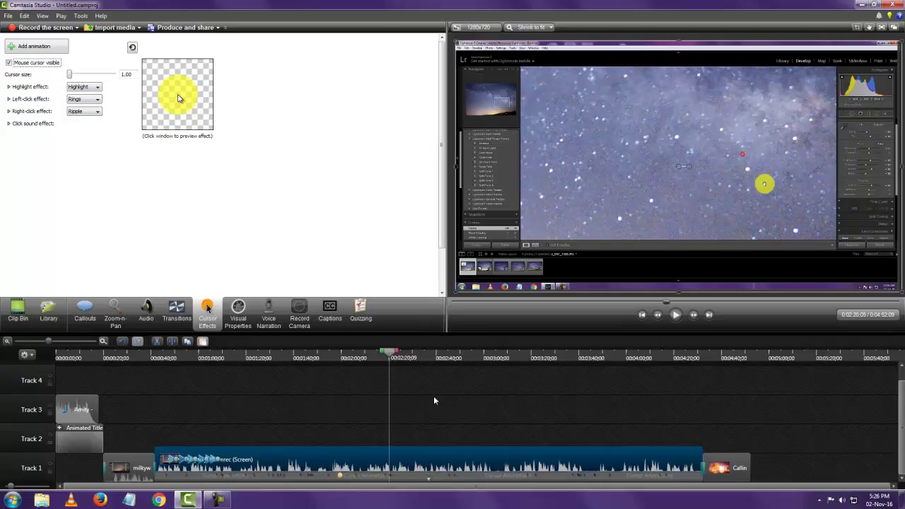
pyautogui.moveTo(391, 358); pyautogui.dragTo(413, 359)
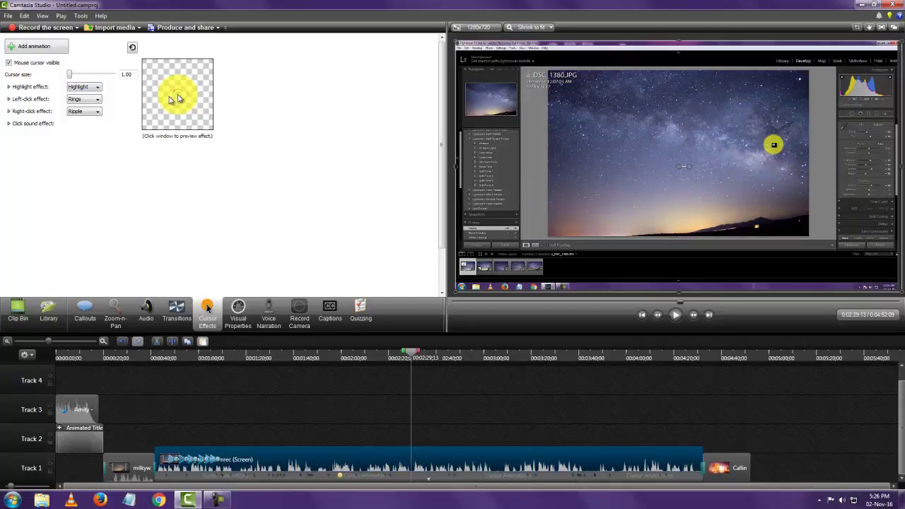
pyautogui.click(85, 87)
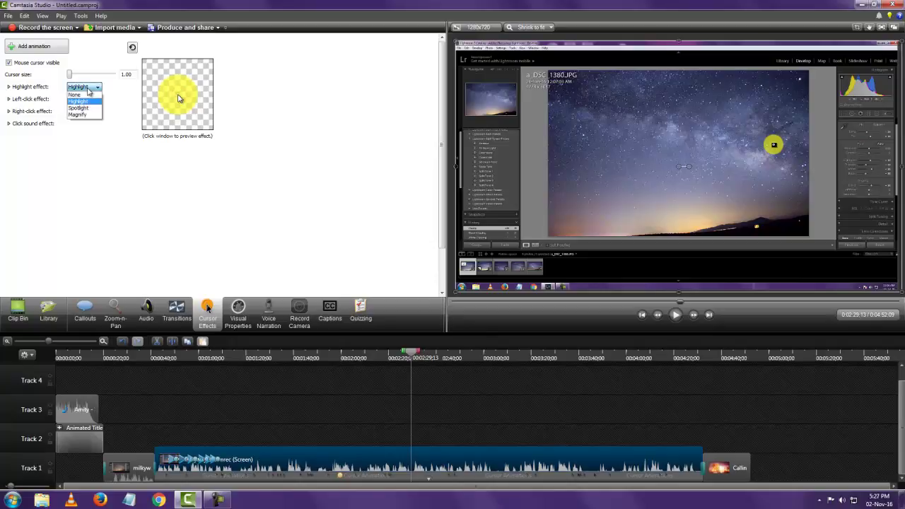
pyautogui.click(83, 113)
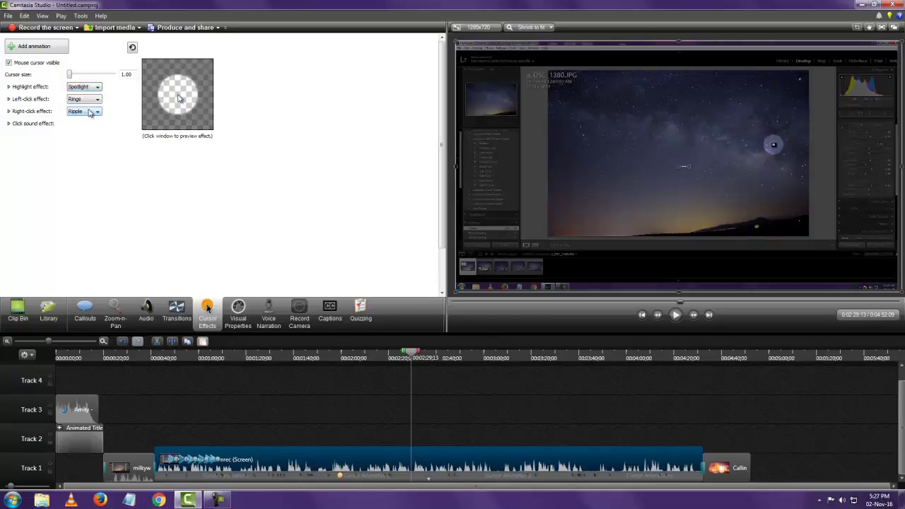
pyautogui.moveTo(413, 358)
pyautogui.mouseDown()
pyautogui.moveTo(444, 359)
pyautogui.moveTo(416, 360)
pyautogui.mouseUp()
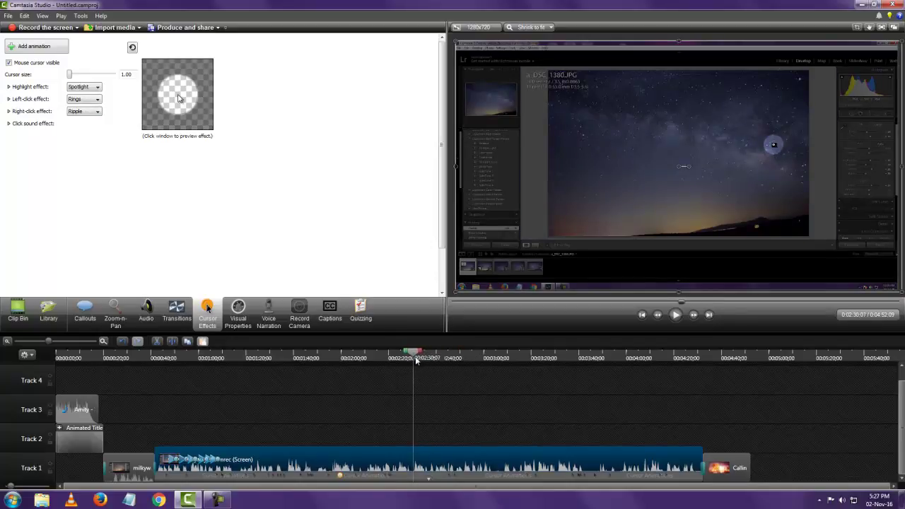
# Step: Try the Magnify highlight with playback near 0:02:36, then return to the yellow Highlight
pyautogui.click(89, 100)
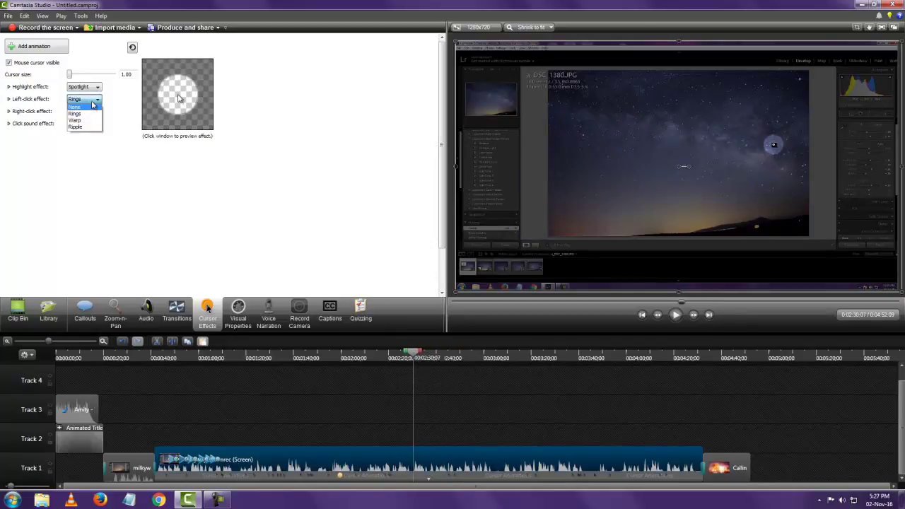
pyautogui.click(85, 114)
pyautogui.click(92, 87)
pyautogui.click(94, 115)
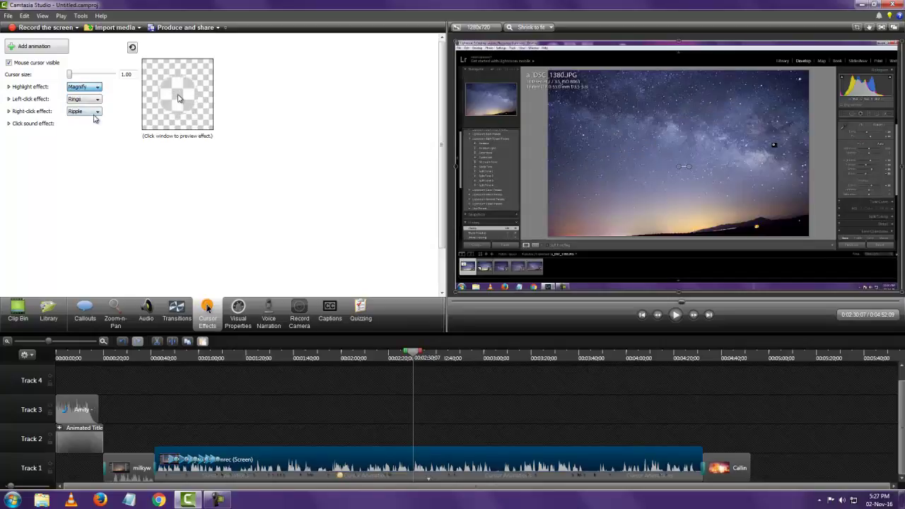
pyautogui.moveTo(418, 360); pyautogui.dragTo(362, 392)
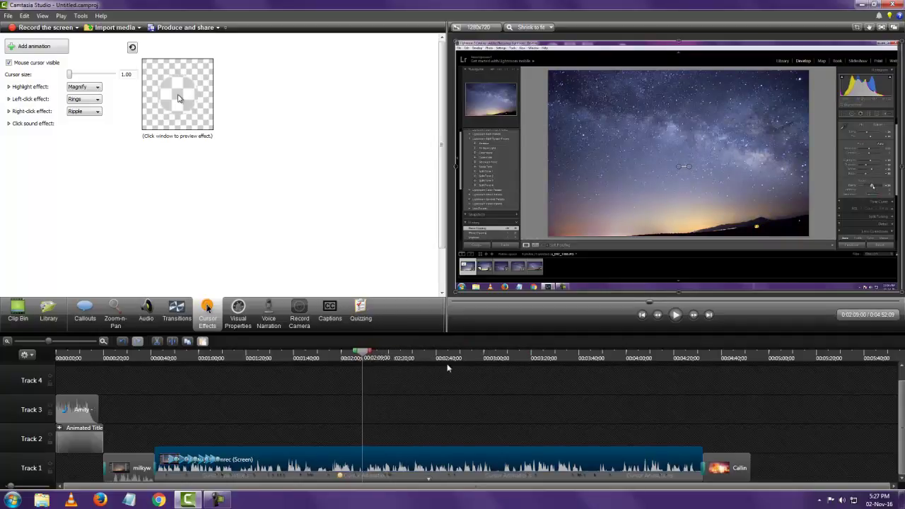
pyautogui.click(661, 319)
pyautogui.click(676, 316)
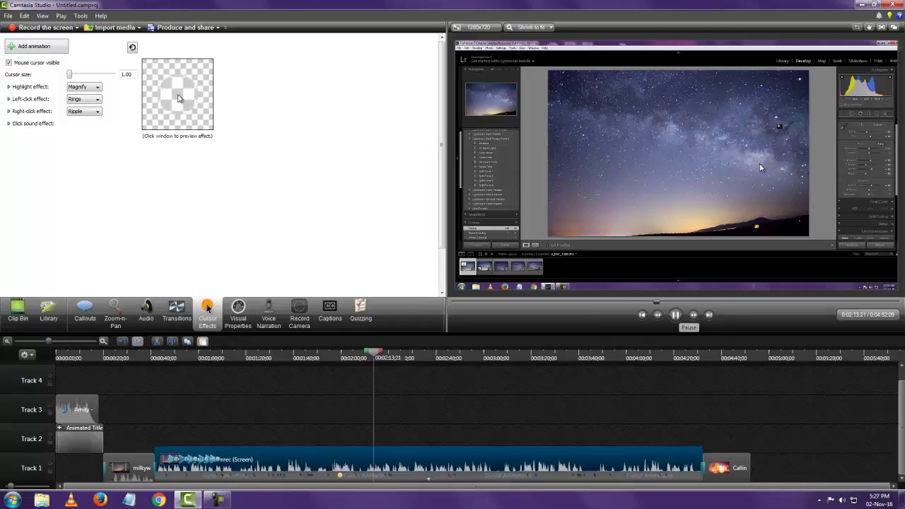
pyautogui.click(675, 315)
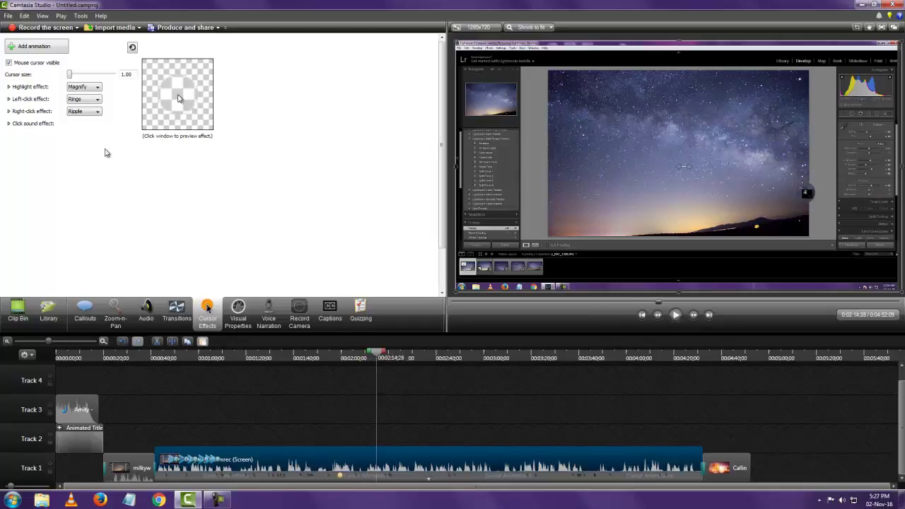
pyautogui.click(86, 85)
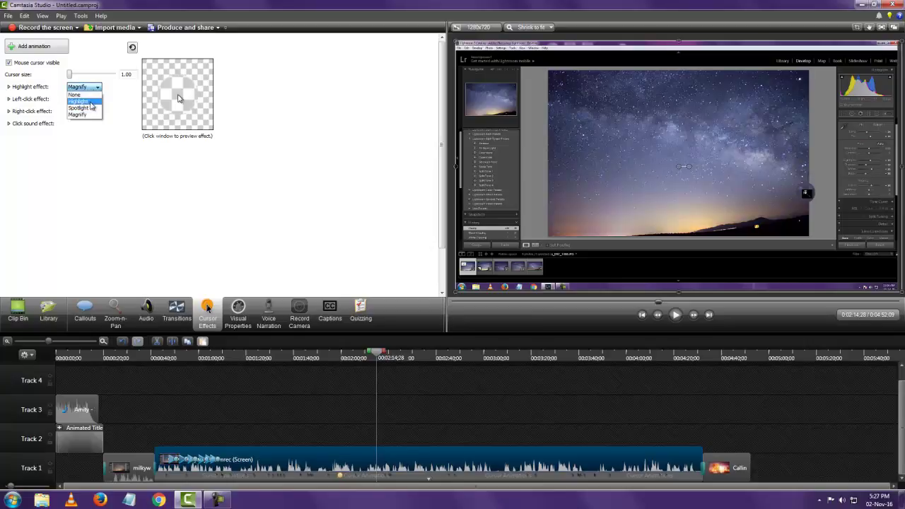
pyautogui.click(90, 103)
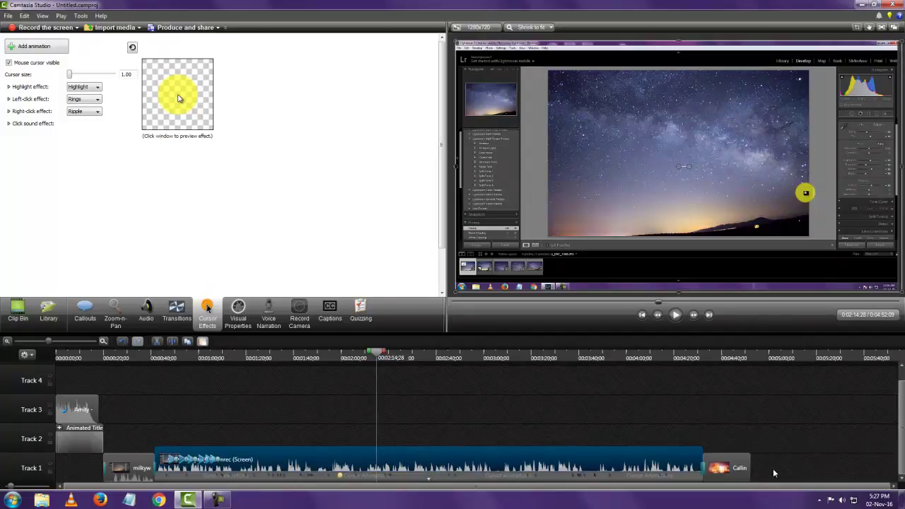
pyautogui.click(718, 467)
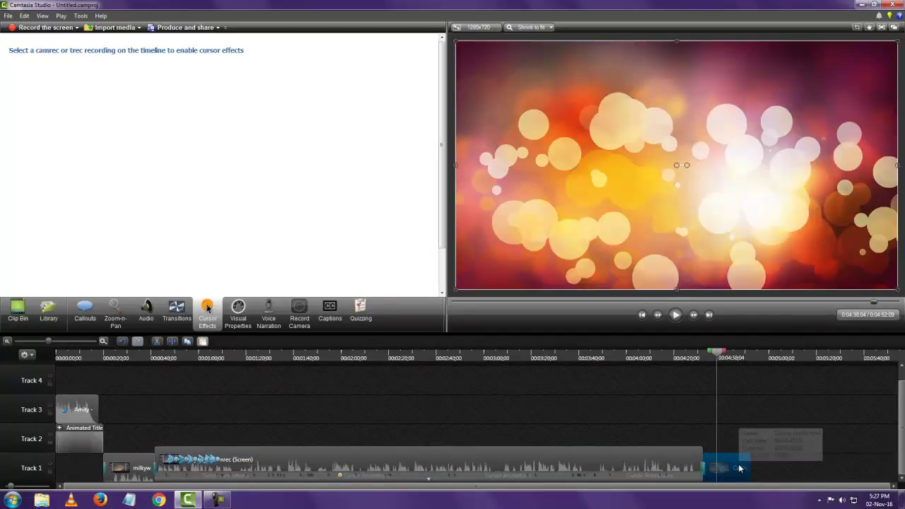
pyautogui.click(767, 428)
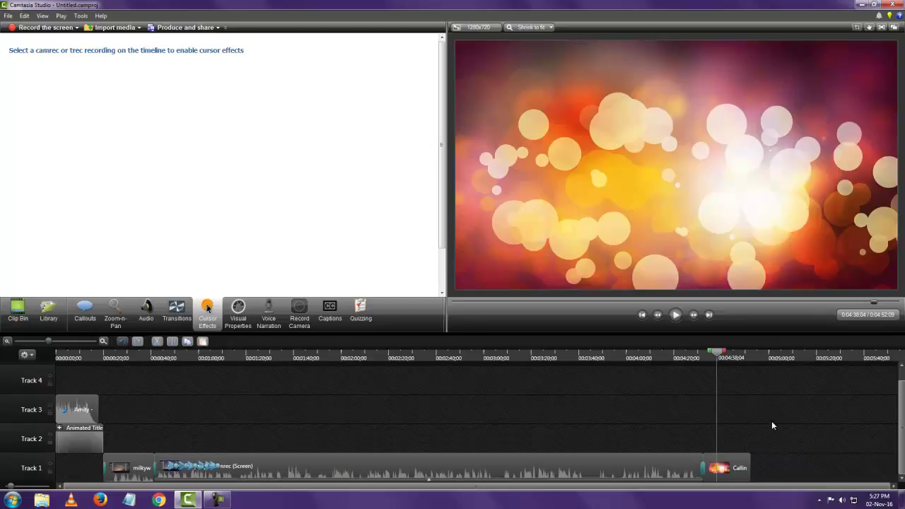
pyautogui.click(723, 352)
pyautogui.click(720, 352)
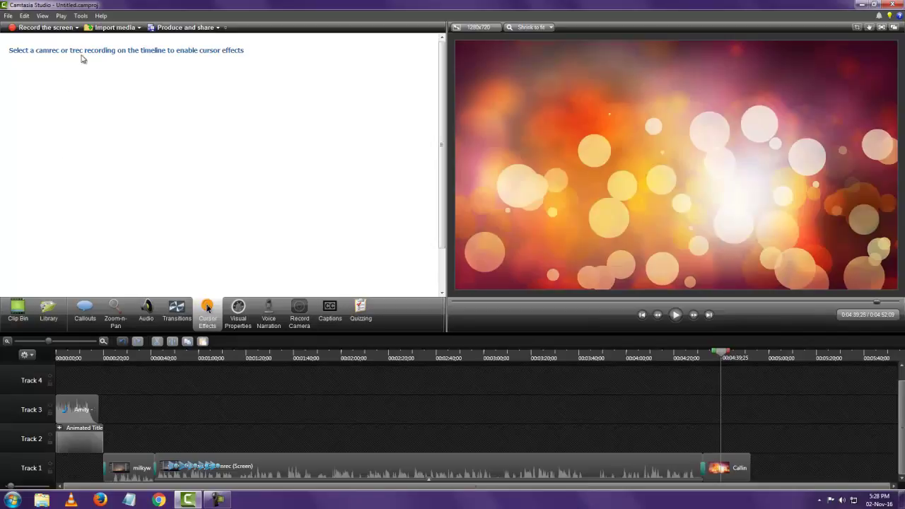
pyautogui.click(732, 466)
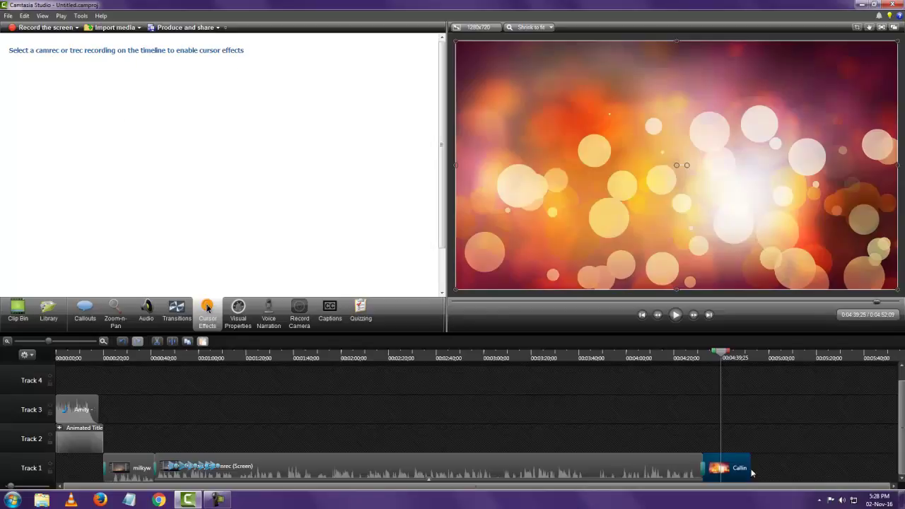
pyautogui.click(443, 469)
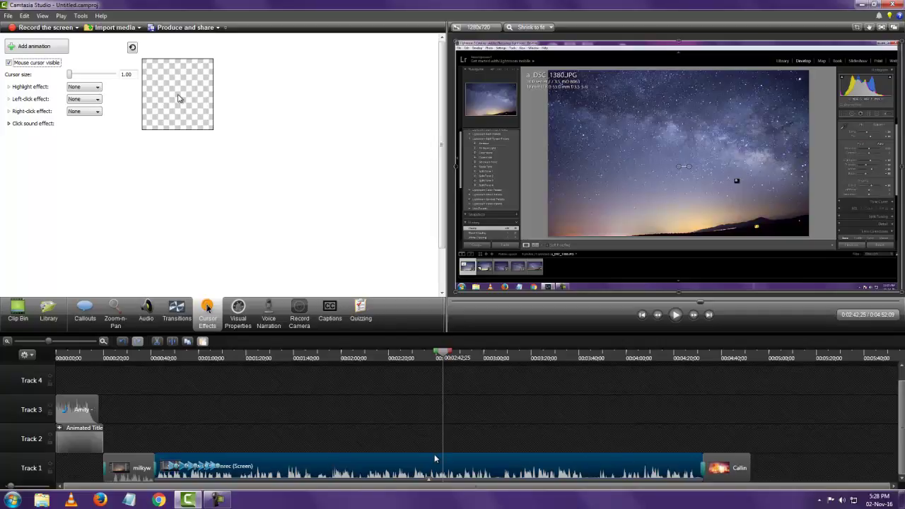
pyautogui.moveTo(205, 394); pyautogui.dragTo(320, 430)
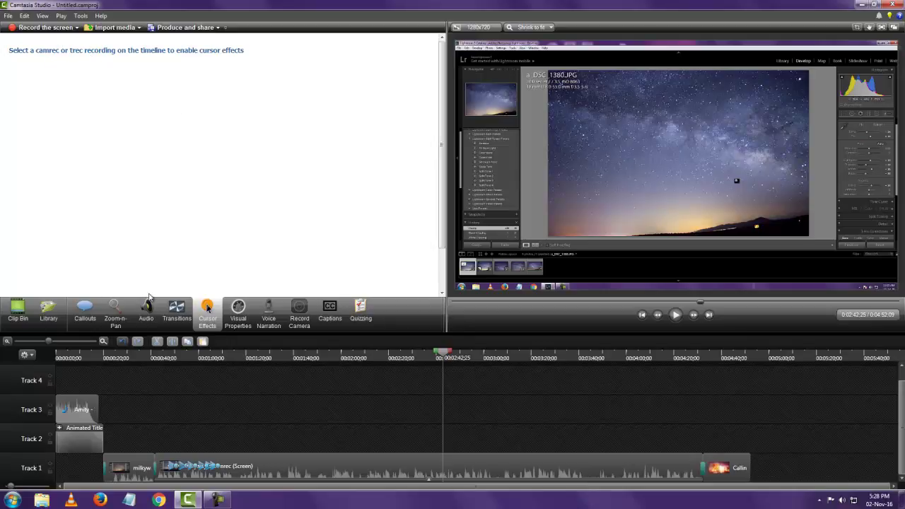
# Step: Switch to Visual Properties and select the screen recording clip
pyautogui.click(247, 320)
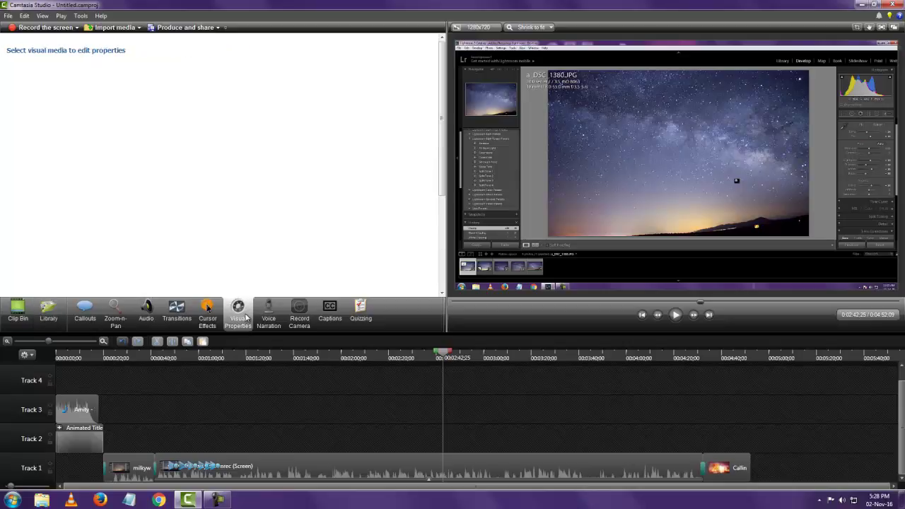
pyautogui.click(476, 464)
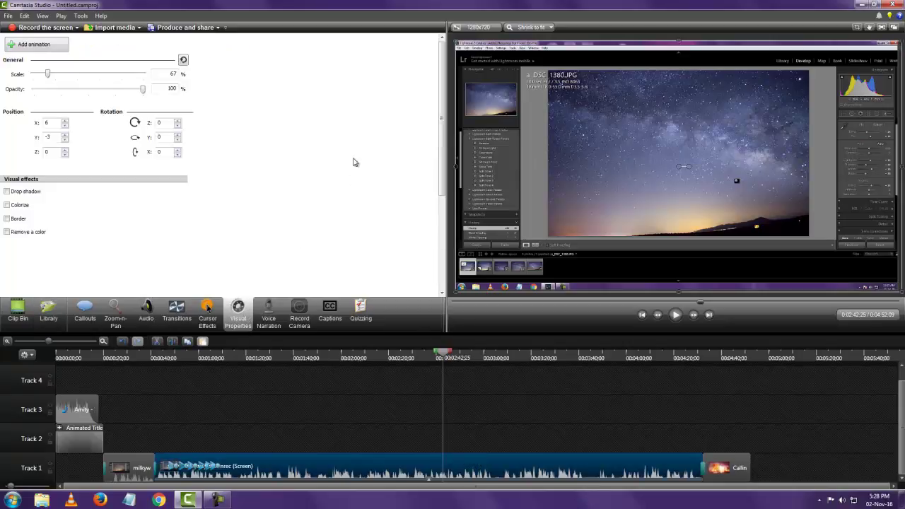
pyautogui.click(483, 370)
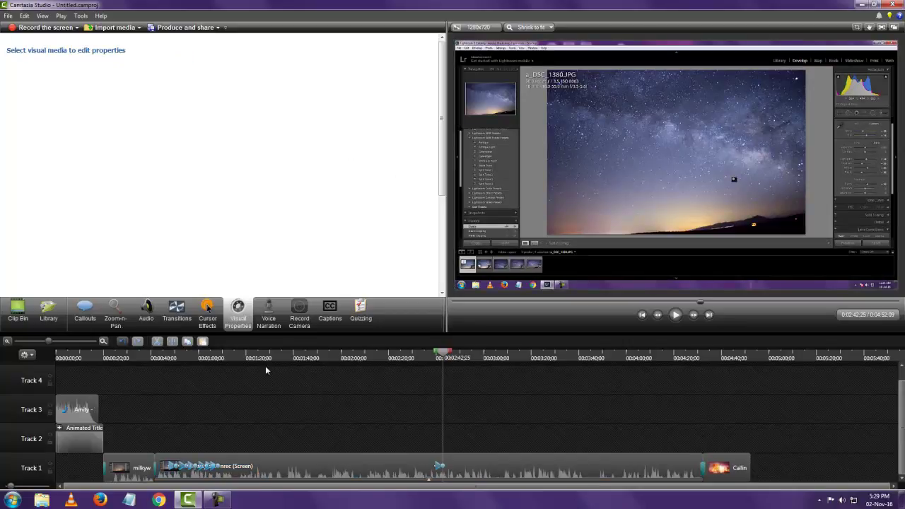
pyautogui.click(242, 327)
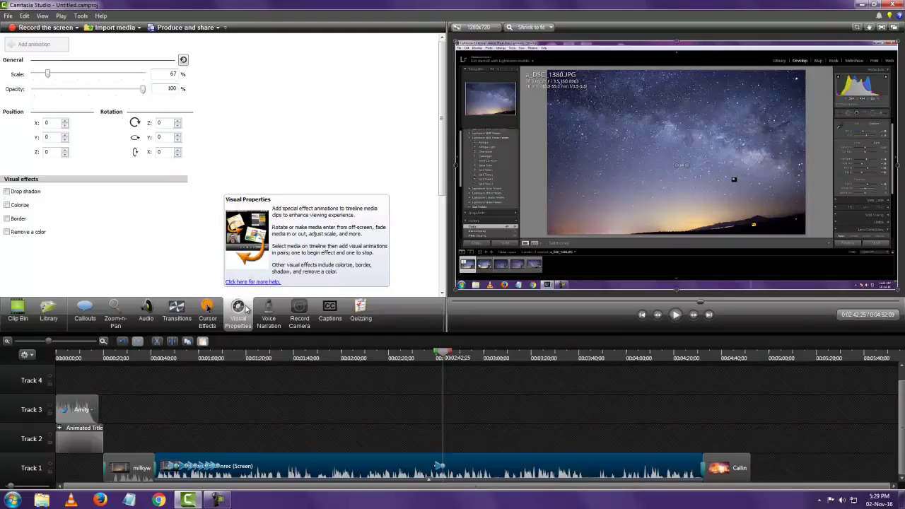
# Step: Move the bokeh outro clip onto Track 2 near 3:15 and select it there
pyautogui.moveTo(728, 473); pyautogui.dragTo(550, 439)
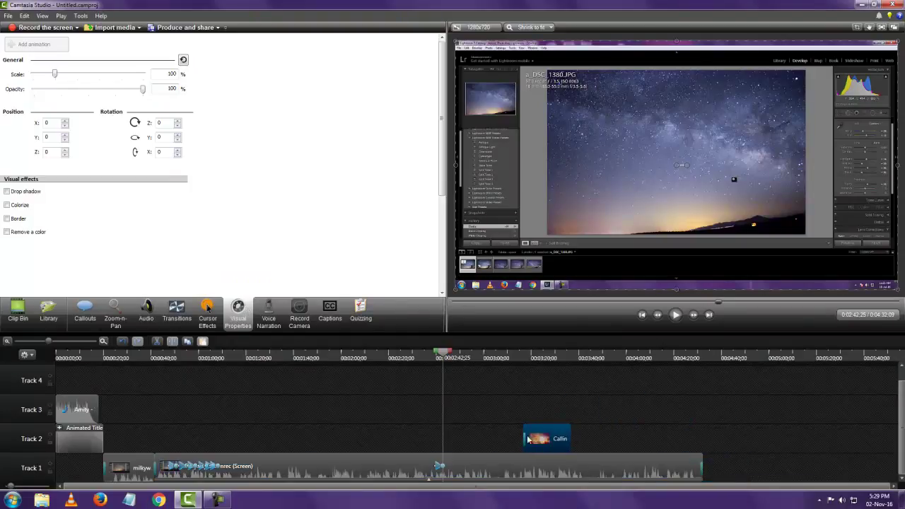
pyautogui.rightClick(524, 430)
pyautogui.rightClick(525, 437)
pyautogui.click(548, 443)
pyautogui.click(701, 467)
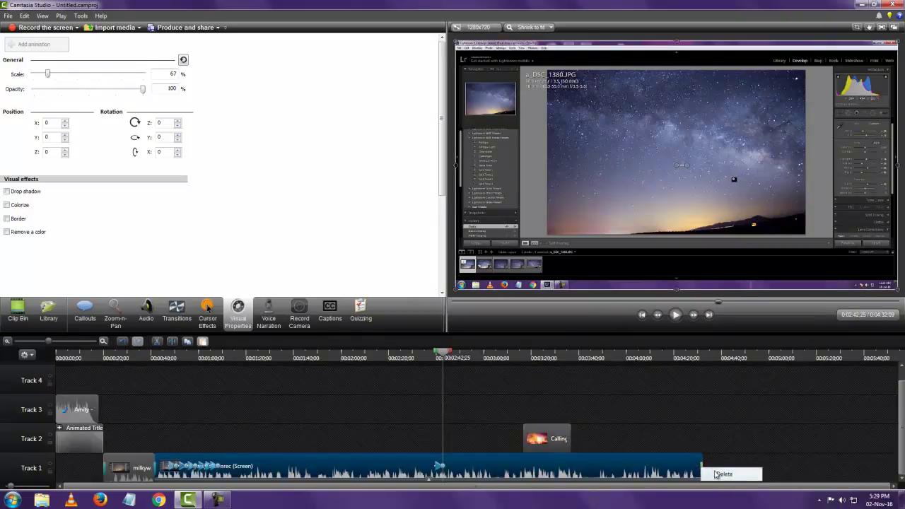
pyautogui.click(555, 441)
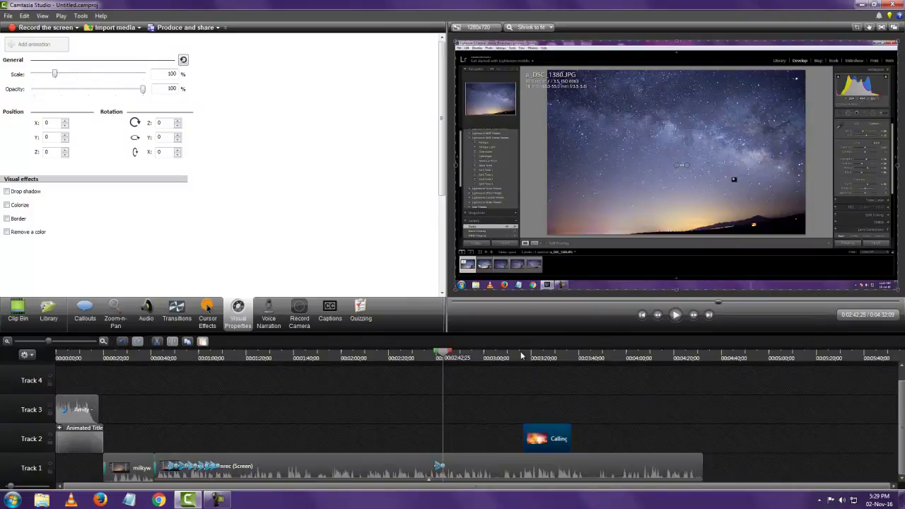
pyautogui.click(556, 439)
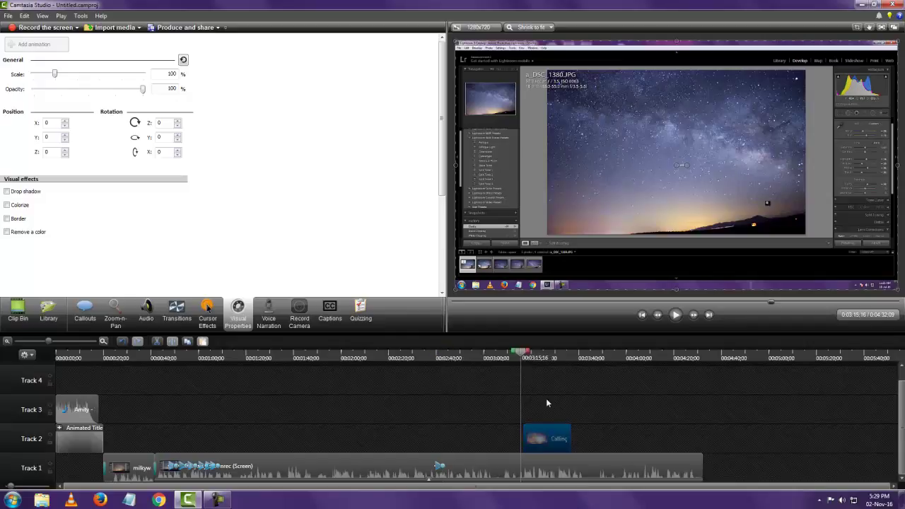
pyautogui.click(537, 357)
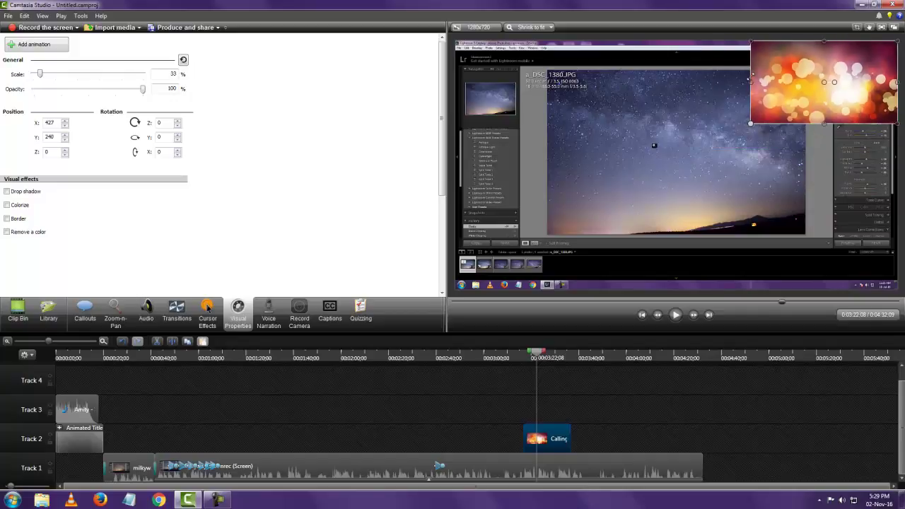
# Step: Centre the bokeh overlay and add an animation lengthened to about 19 seconds
pyautogui.moveTo(835, 71); pyautogui.dragTo(706, 146)
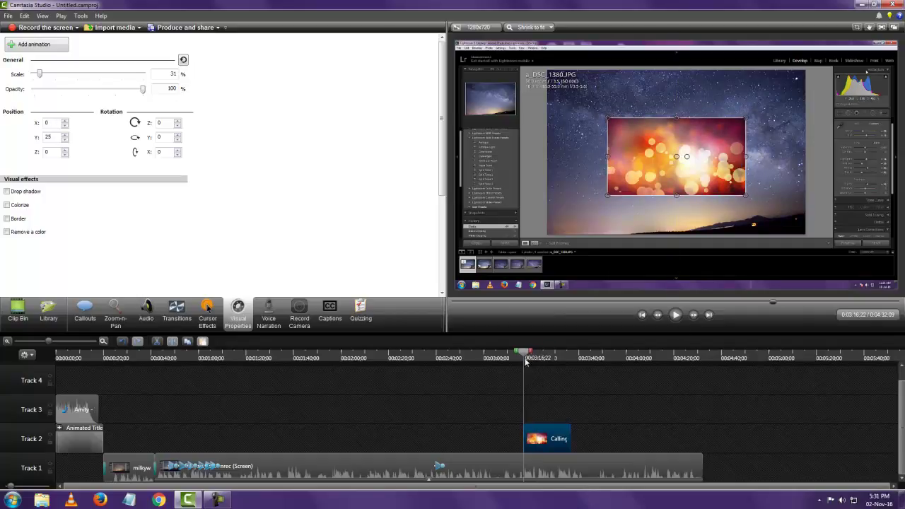
pyautogui.moveTo(524, 355)
pyautogui.mouseDown()
pyautogui.moveTo(549, 358)
pyautogui.moveTo(525, 362)
pyautogui.mouseUp()
pyautogui.click(54, 48)
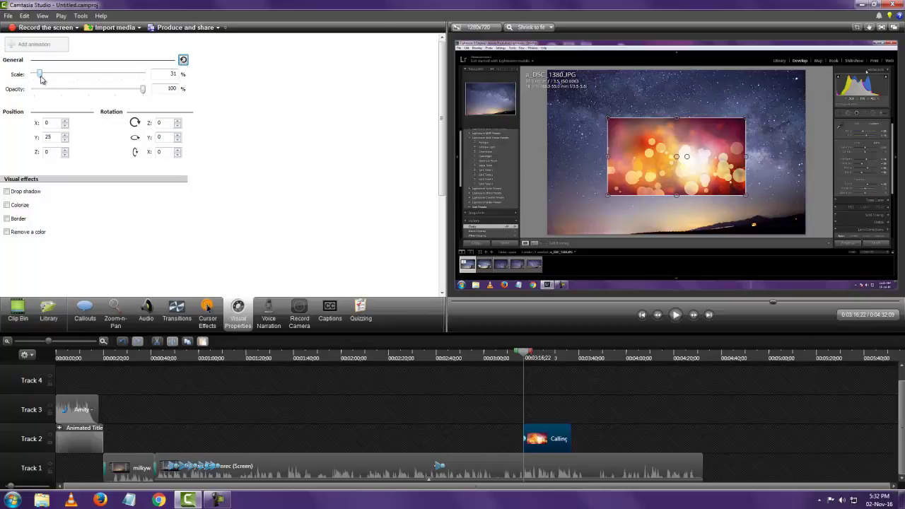
pyautogui.click(538, 440)
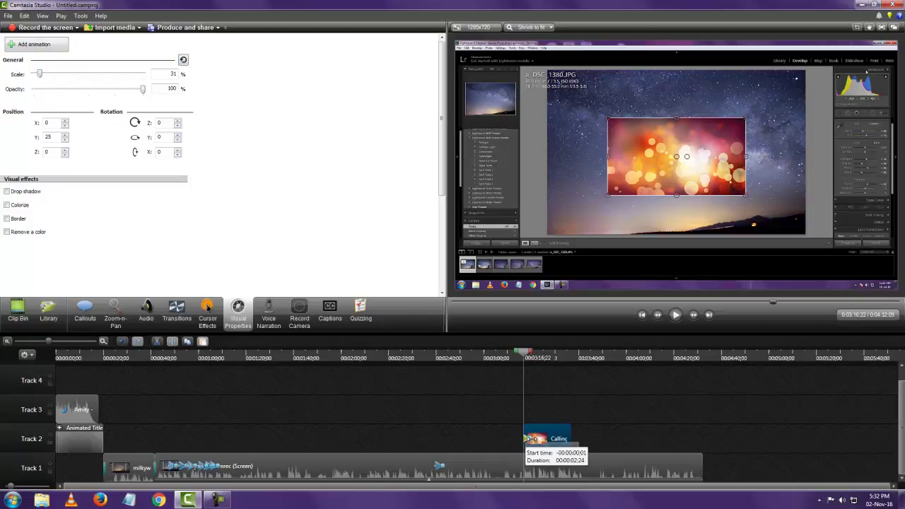
pyautogui.moveTo(542, 440); pyautogui.dragTo(569, 445)
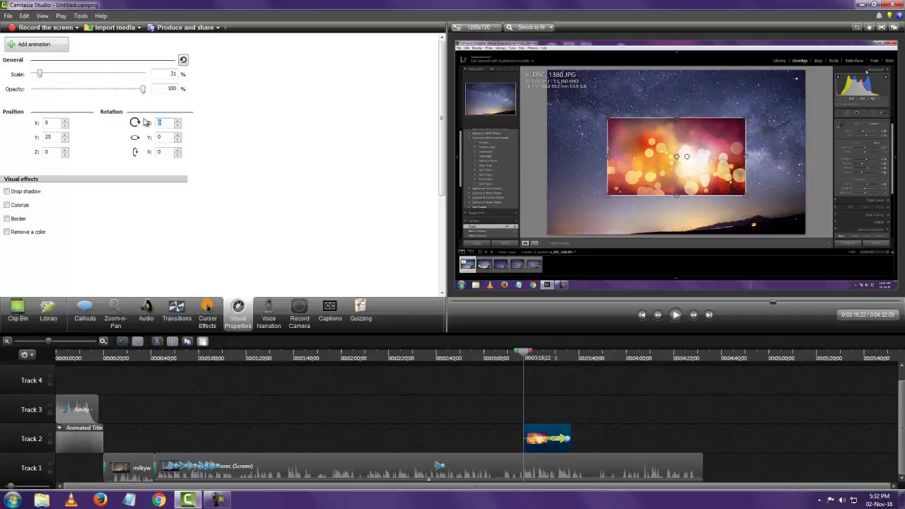
# Step: Set the animated rotation to 50 on the Z, Y and X axes
pyautogui.write('50')
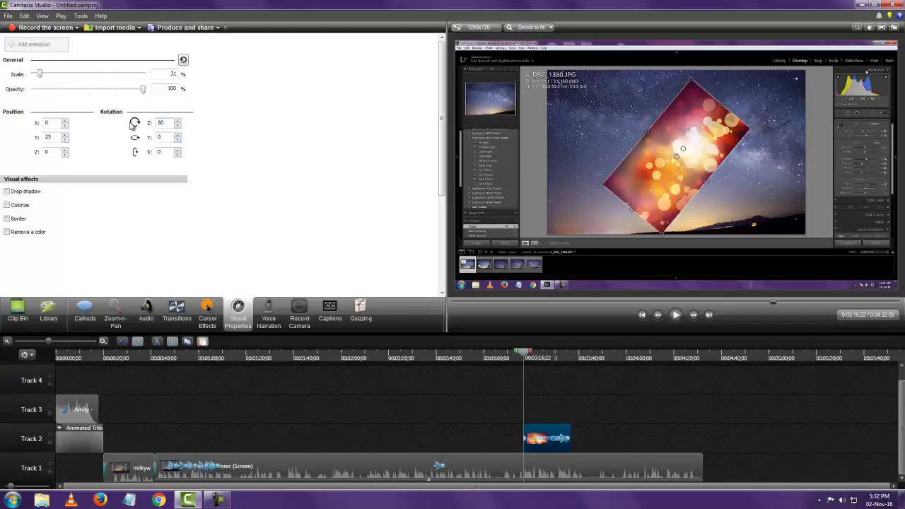
pyautogui.press('Tab')
pyautogui.write('50')
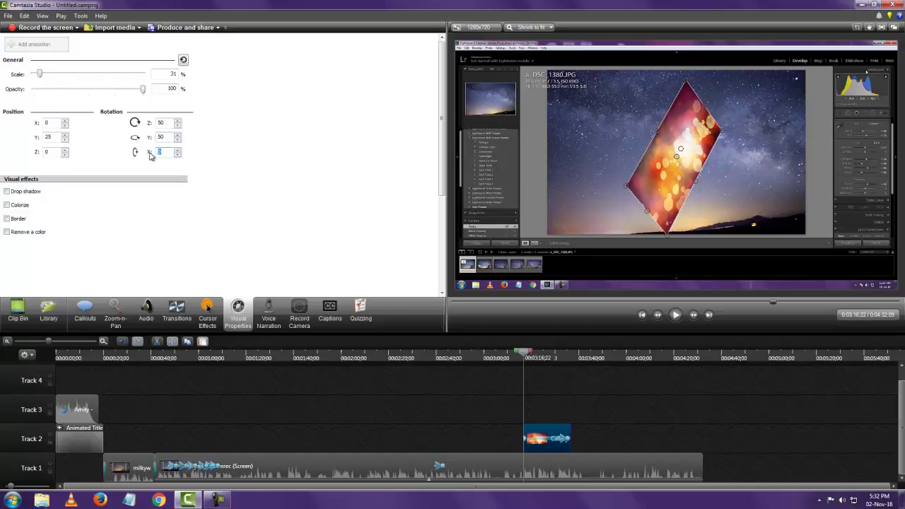
pyautogui.write('50')
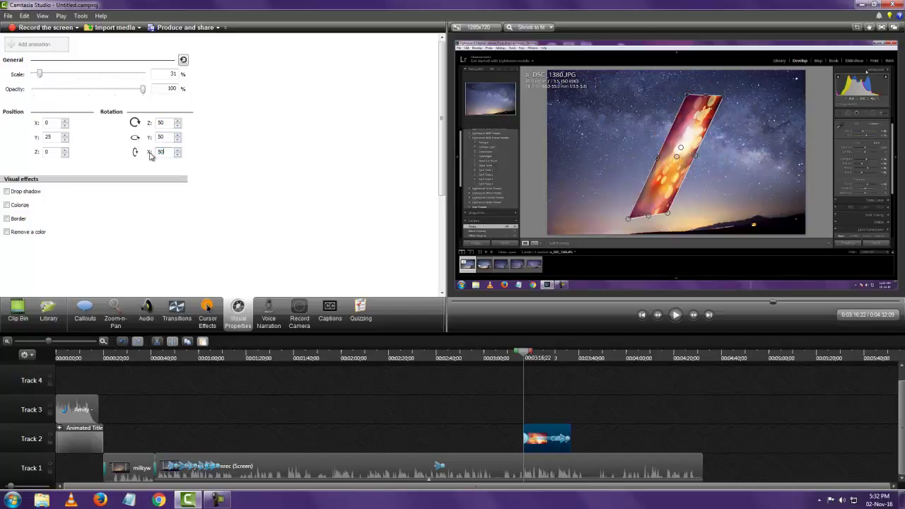
# Step: Add a drop shadow to the overlay and play from just before it
pyautogui.click(8, 192)
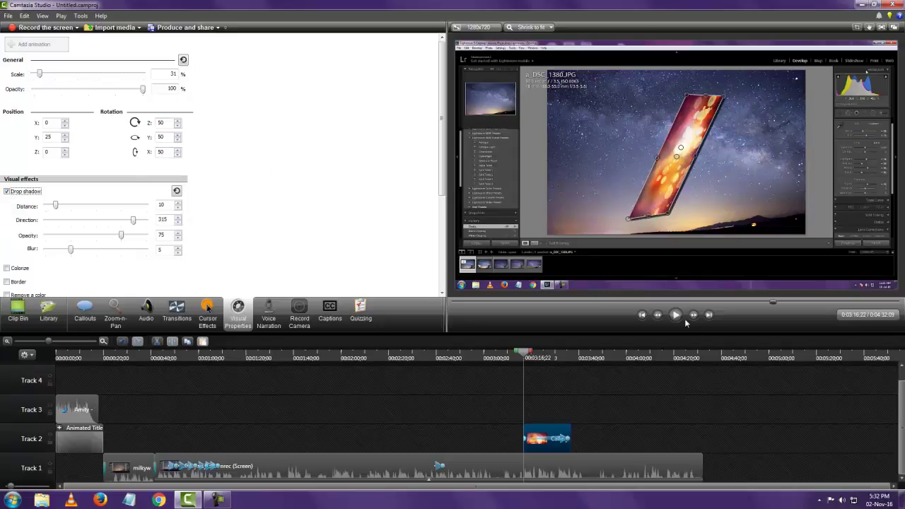
pyautogui.click(517, 358)
pyautogui.press('space')
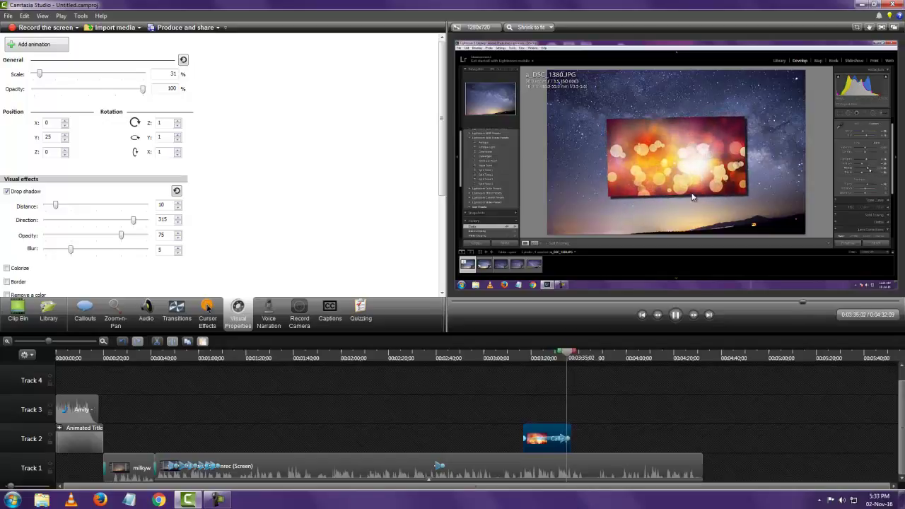
# Step: Remove the drop shadow, try a red colorize on the overlay, then turn colorize off
pyautogui.click(8, 192)
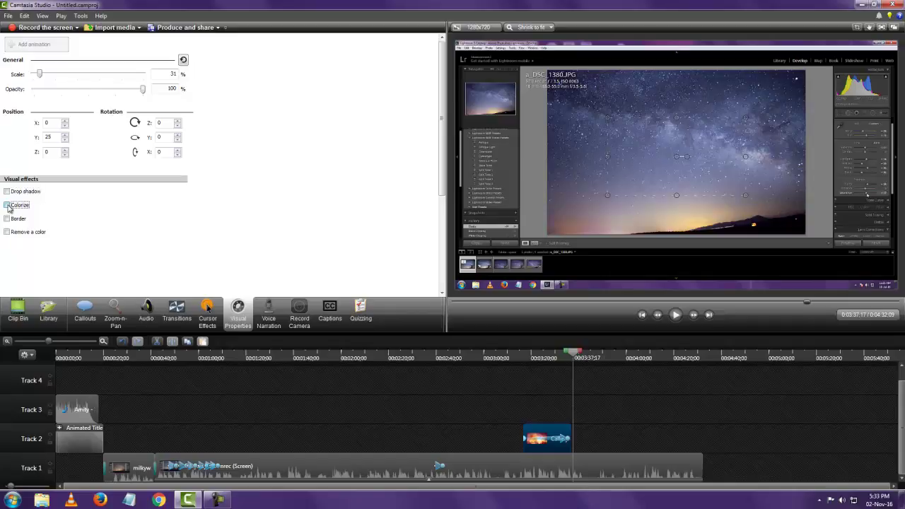
pyautogui.click(8, 206)
pyautogui.click(555, 360)
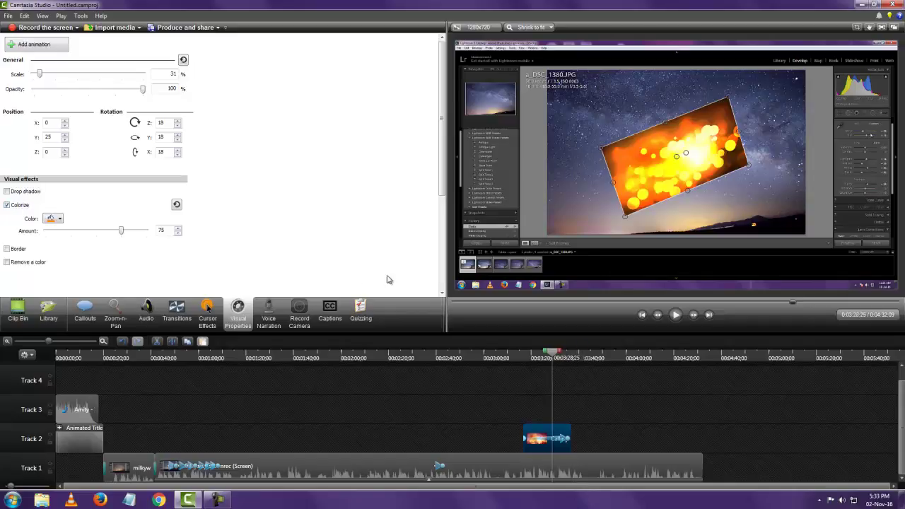
pyautogui.moveTo(124, 235); pyautogui.dragTo(7, 256)
pyautogui.click(60, 218)
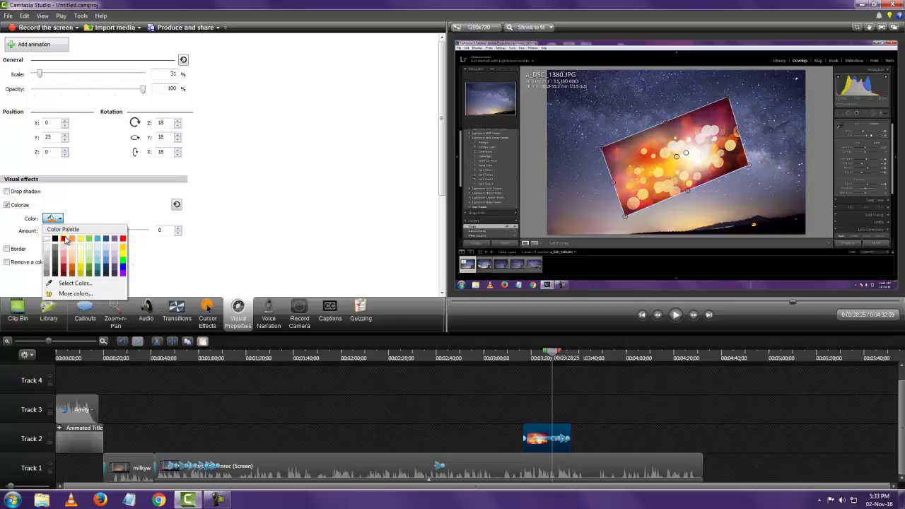
pyautogui.click(67, 240)
pyautogui.moveTo(48, 232)
pyautogui.mouseDown()
pyautogui.moveTo(119, 237)
pyautogui.moveTo(38, 248)
pyautogui.mouseUp()
pyautogui.click(7, 206)
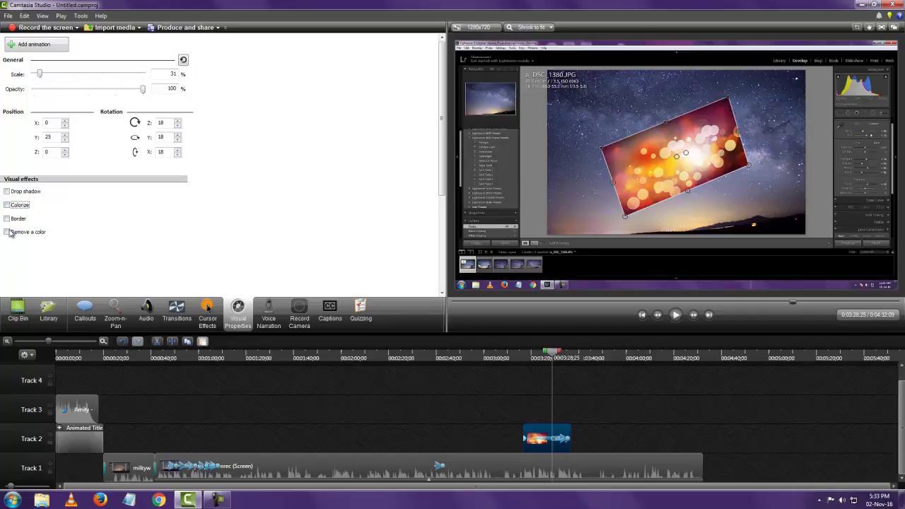
# Step: Try a thicker border on the overlay, then turn the border off
pyautogui.click(7, 220)
pyautogui.moveTo(56, 244); pyautogui.dragTo(35, 251)
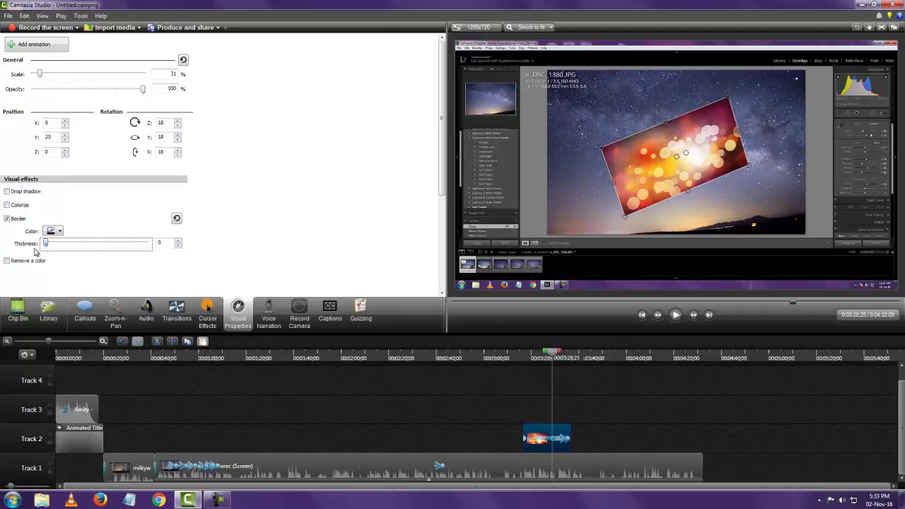
pyautogui.click(7, 219)
# Step: Enable Remove a color on the overlay, sampling its red background from the preview
pyautogui.click(39, 235)
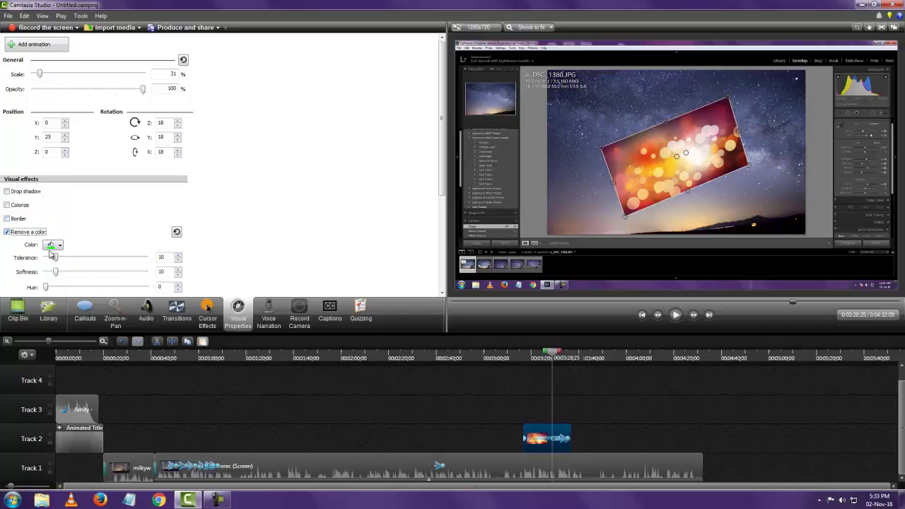
pyautogui.click(60, 246)
pyautogui.click(73, 310)
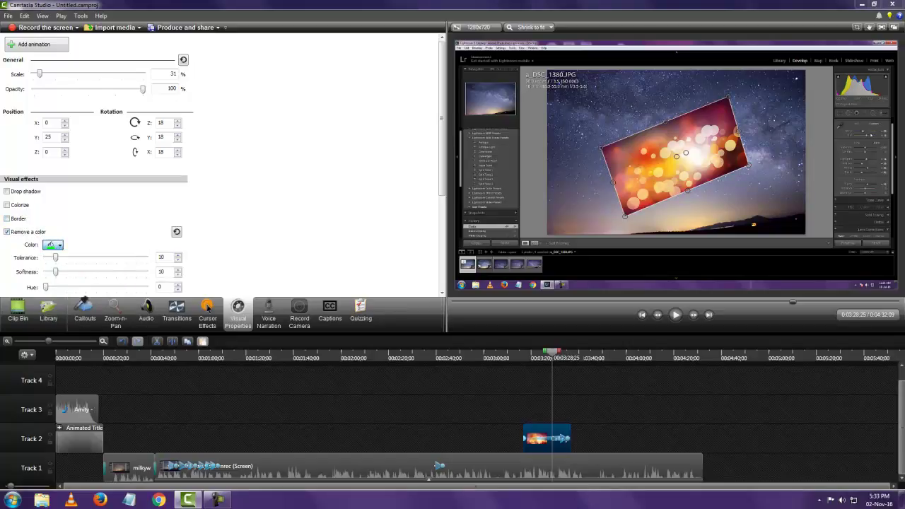
pyautogui.click(620, 157)
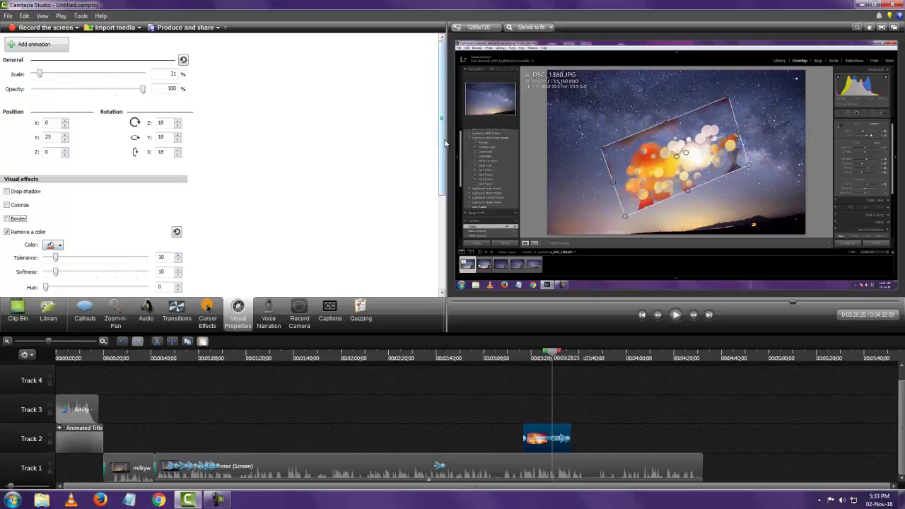
pyautogui.scroll(-3, 446, 145)
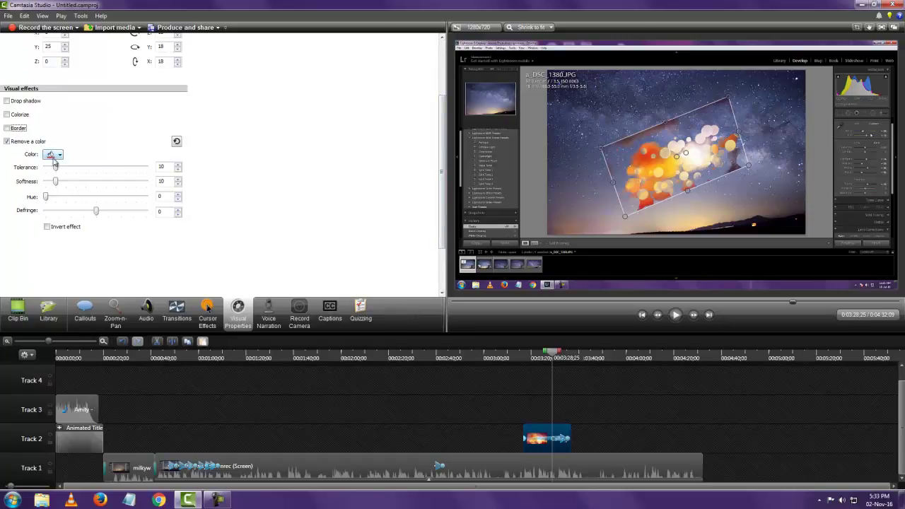
# Step: Play back the overlay section, then turn colour removal off on the overlay
pyautogui.moveTo(555, 352)
pyautogui.mouseDown()
pyautogui.moveTo(511, 359)
pyautogui.moveTo(560, 358)
pyautogui.mouseUp()
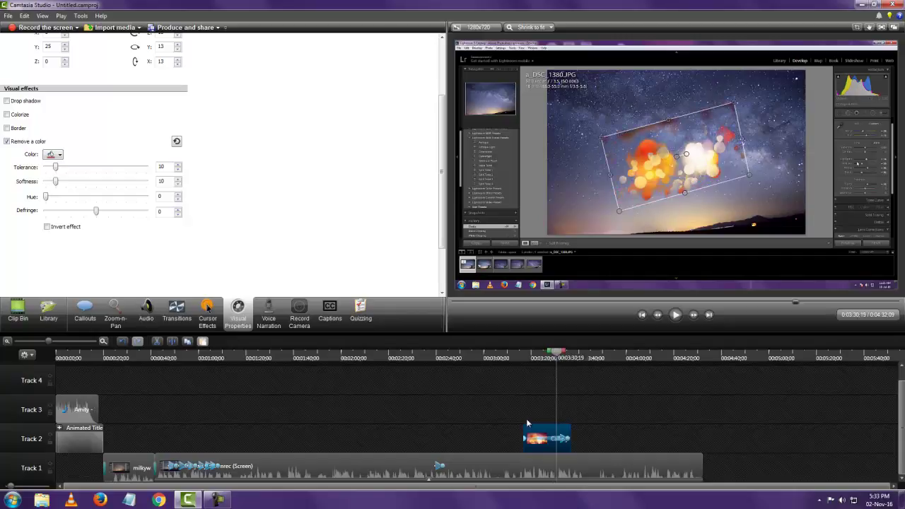
pyautogui.moveTo(561, 359); pyautogui.dragTo(518, 357)
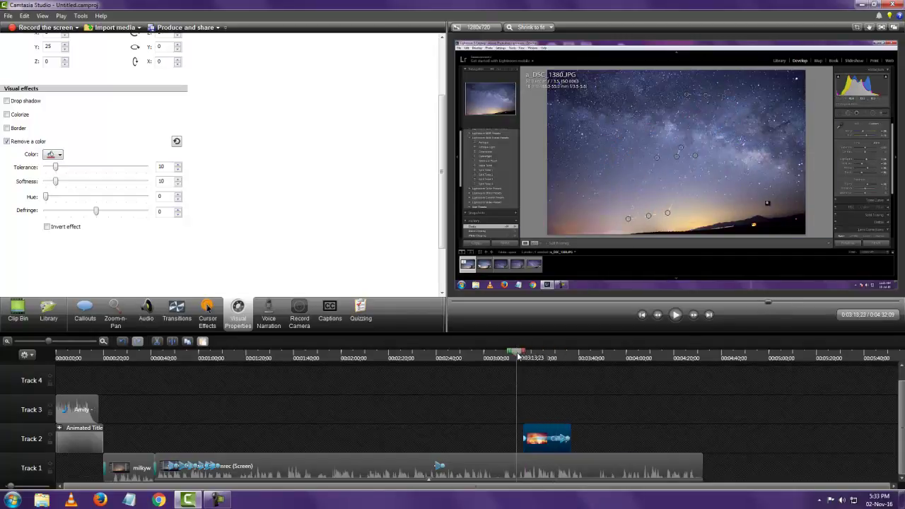
pyautogui.click(675, 316)
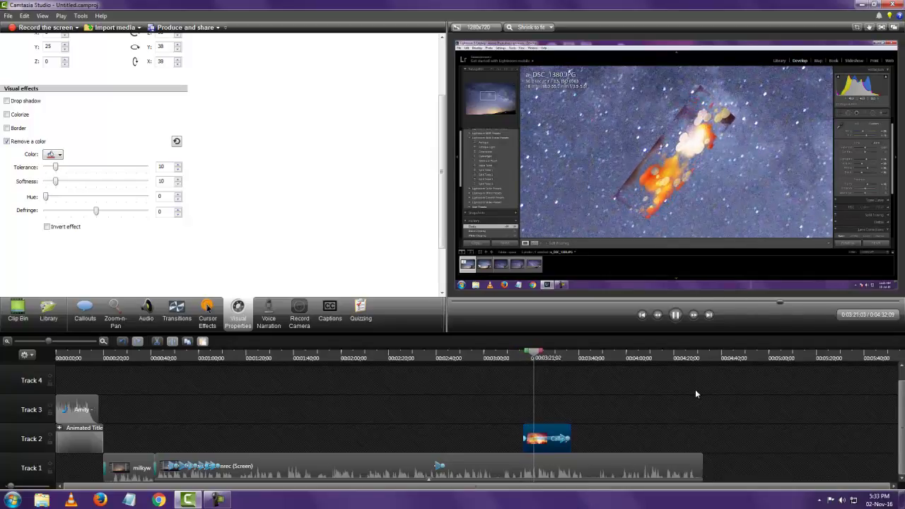
pyautogui.press('space')
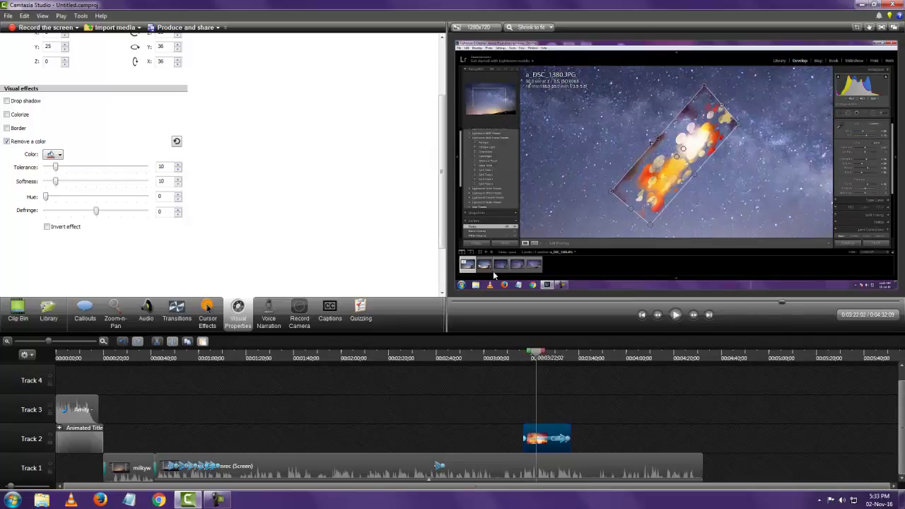
pyautogui.click(8, 143)
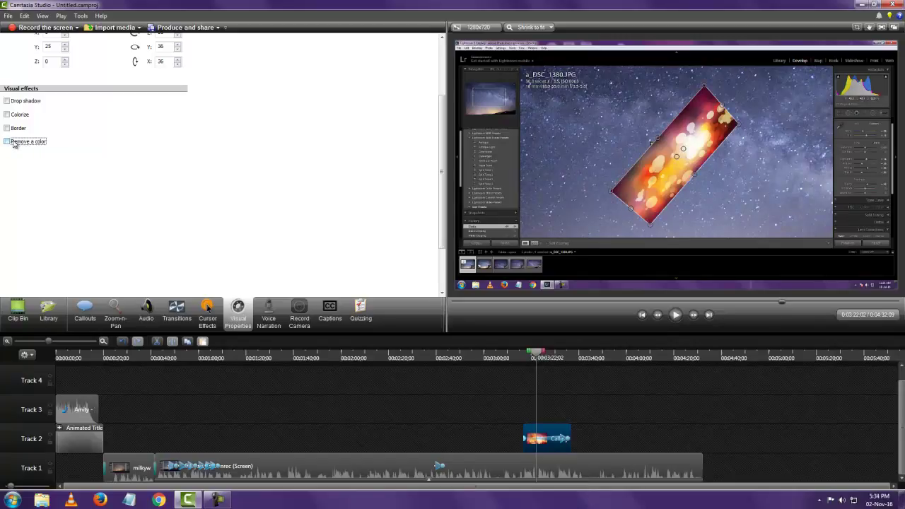
# Step: Try Remove a color on the Track 1 screen recording with a colour picked from the preview
pyautogui.click(571, 468)
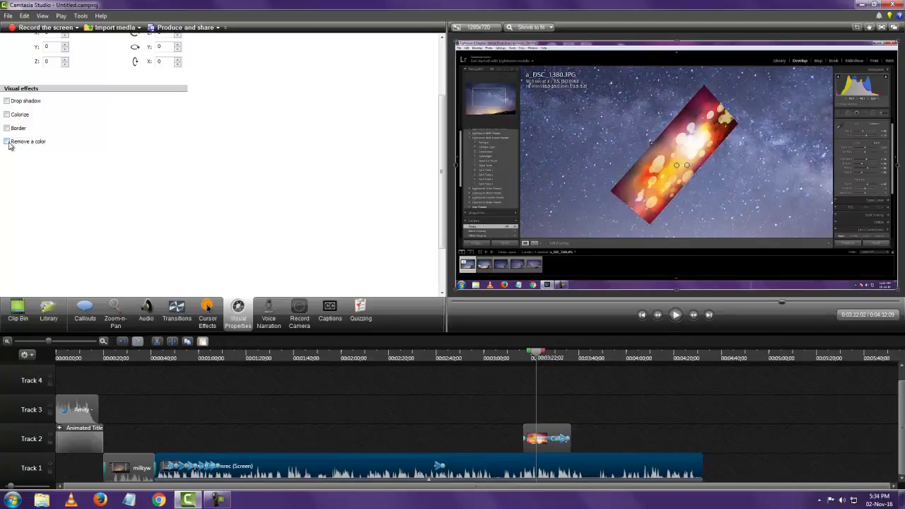
pyautogui.click(7, 142)
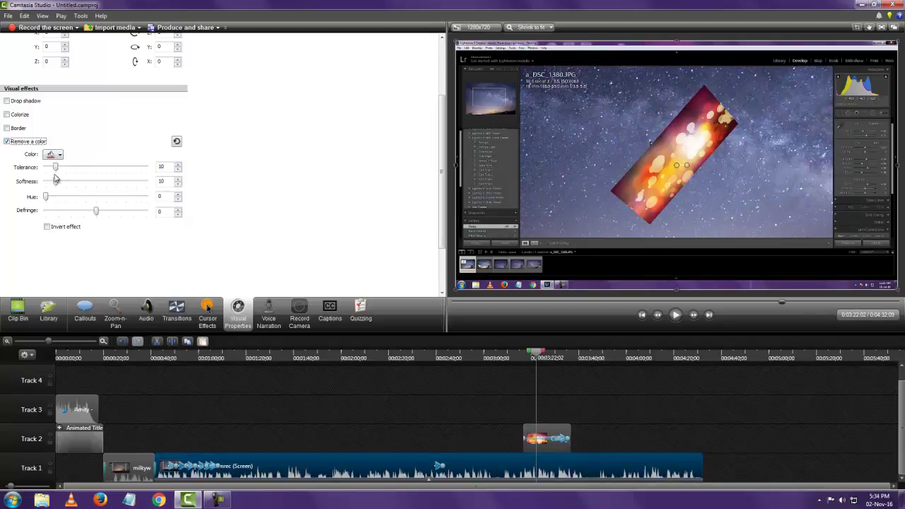
pyautogui.click(56, 154)
pyautogui.click(75, 225)
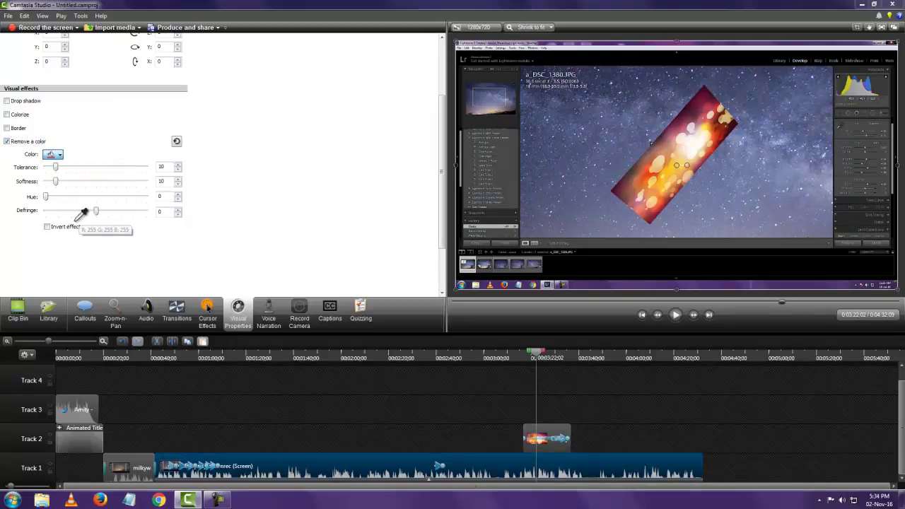
pyautogui.click(479, 119)
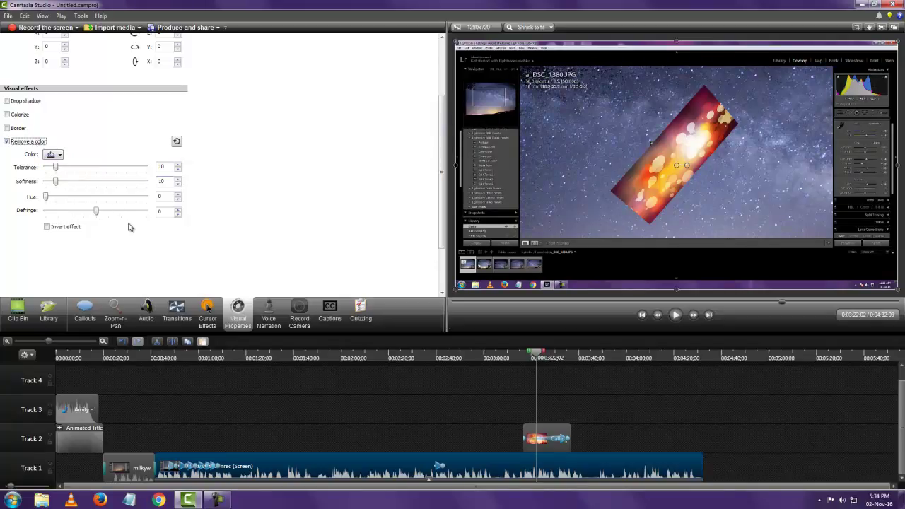
pyautogui.moveTo(539, 357)
pyautogui.mouseDown()
pyautogui.moveTo(418, 357)
pyautogui.moveTo(633, 357)
pyautogui.moveTo(551, 357)
pyautogui.mouseUp()
pyautogui.click(460, 398)
# Step: Turn colour removal off on the screen recording and deselect the clip
pyautogui.click(7, 141)
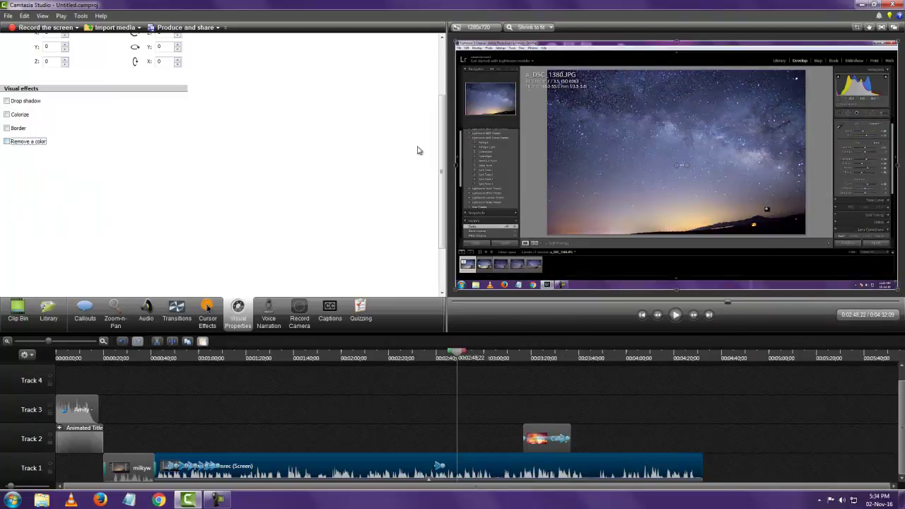
pyautogui.scroll(3, 432, 157)
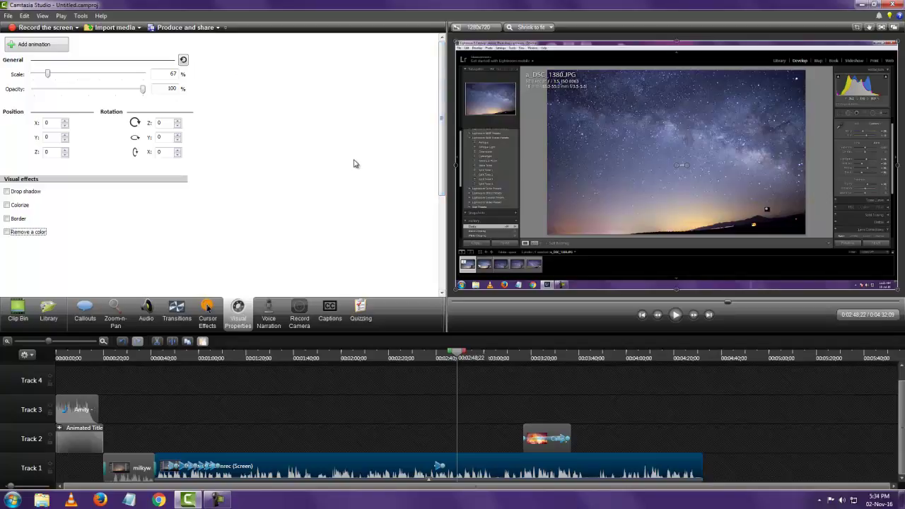
pyautogui.click(474, 409)
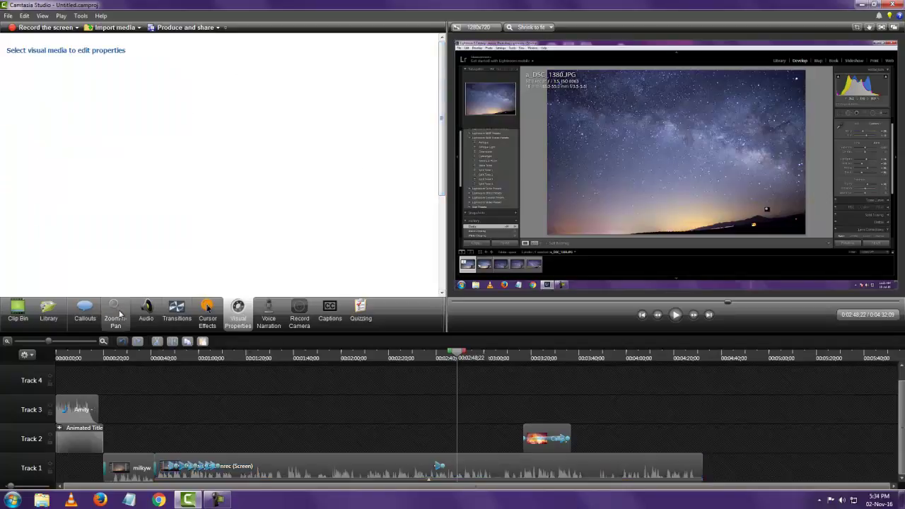
# Step: Add a double-arrow callout at the playhead and lengthen its Track 2 clip
pyautogui.click(85, 311)
pyautogui.click(31, 46)
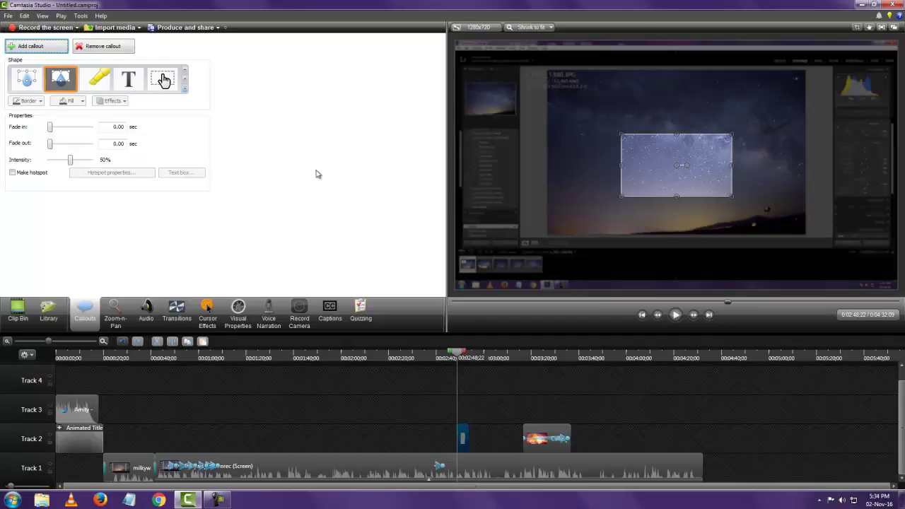
pyautogui.click(186, 94)
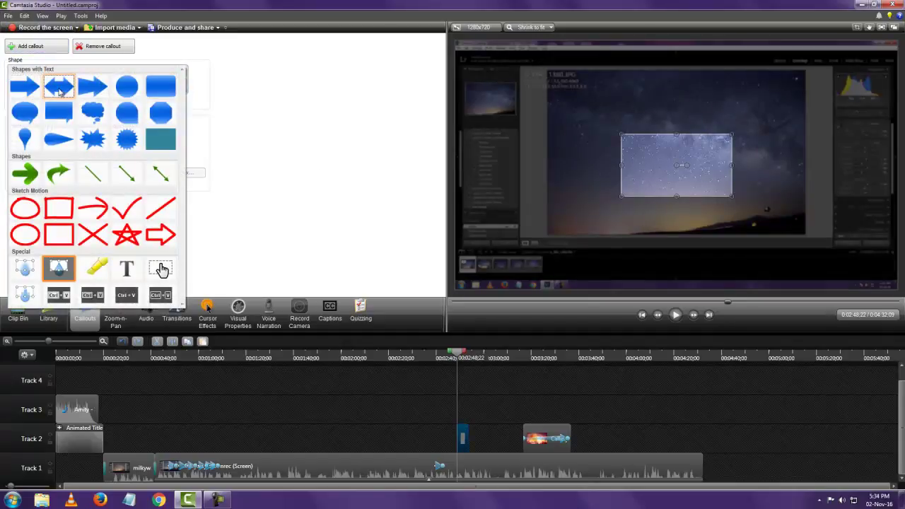
pyautogui.click(63, 87)
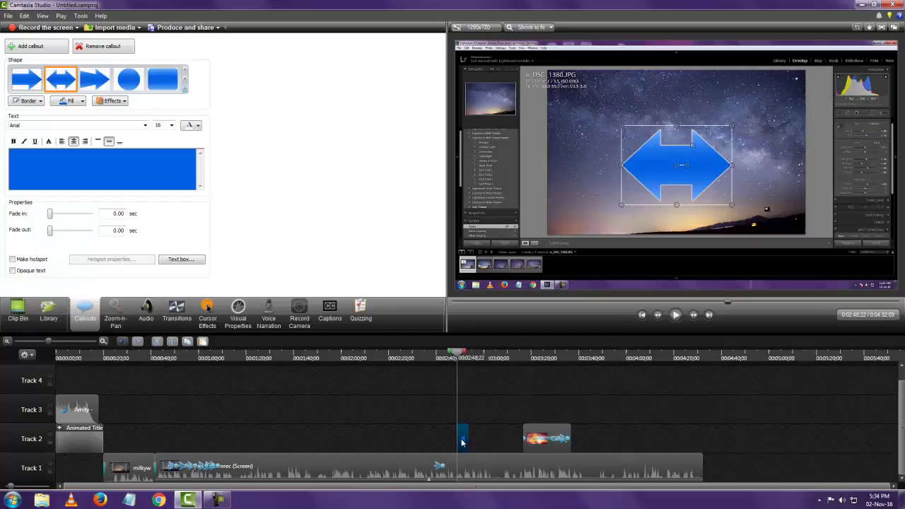
pyautogui.moveTo(467, 439); pyautogui.dragTo(490, 436)
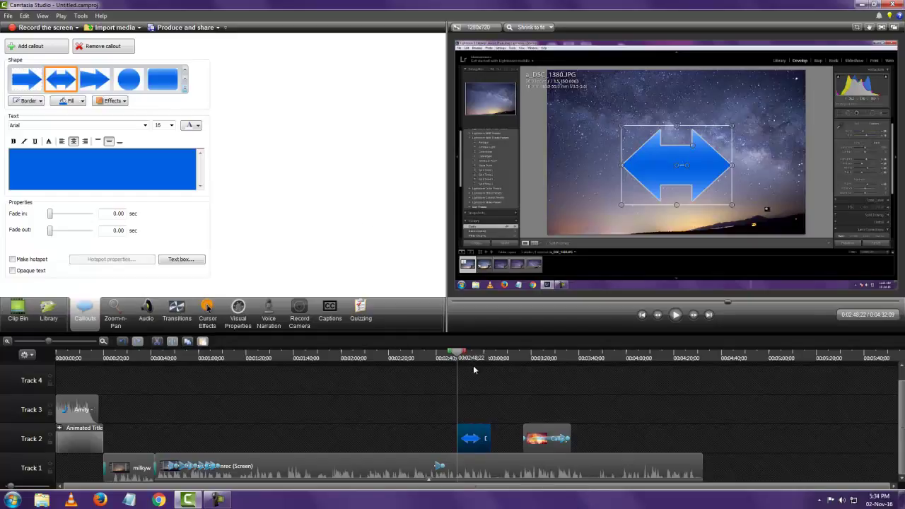
pyautogui.moveTo(473, 361); pyautogui.dragTo(474, 361)
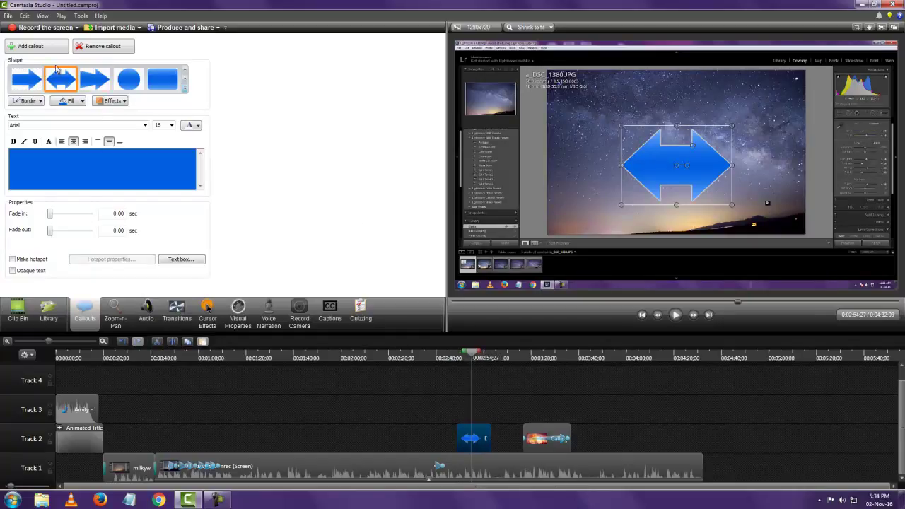
# Step: Animate the double-arrow callout from the top-left to position 290, -96 and play it
pyautogui.click(243, 322)
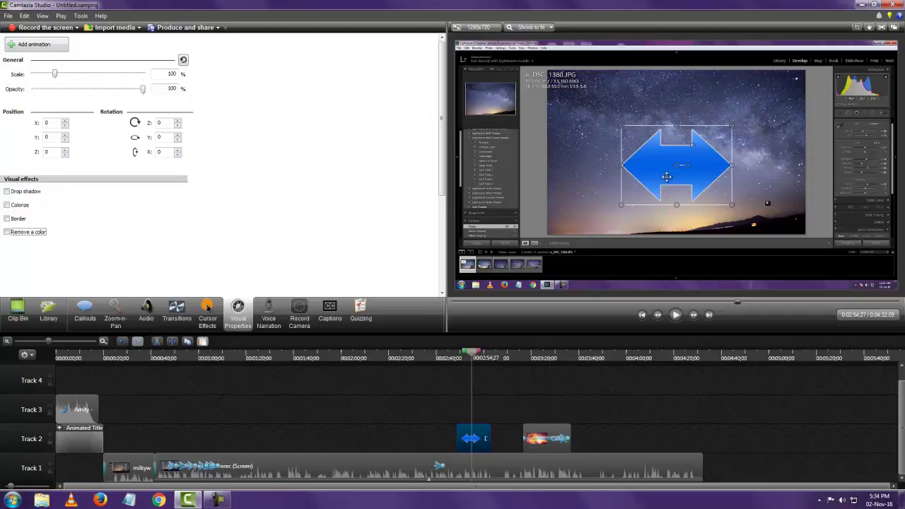
pyautogui.moveTo(656, 177); pyautogui.dragTo(491, 93)
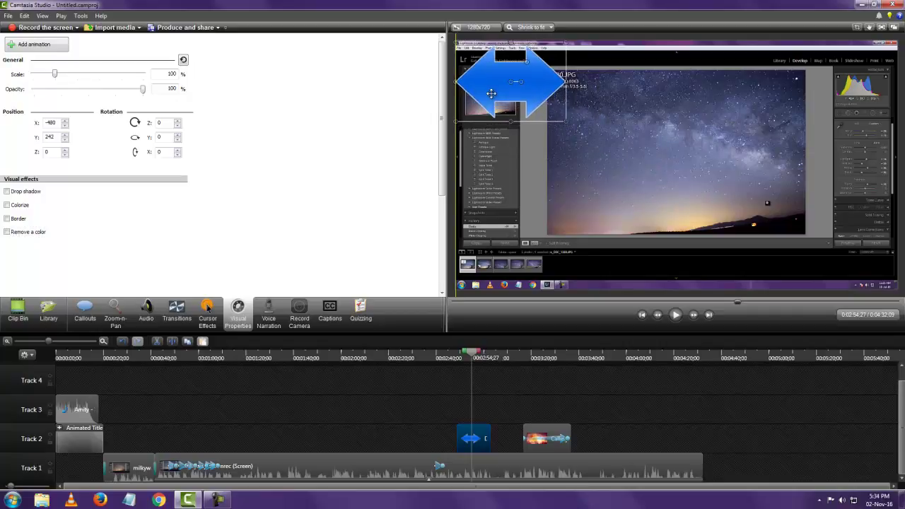
pyautogui.click(35, 44)
pyautogui.moveTo(511, 111); pyautogui.dragTo(805, 195)
pyautogui.moveTo(469, 438)
pyautogui.mouseDown()
pyautogui.moveTo(479, 440)
pyautogui.moveTo(459, 439)
pyautogui.mouseUp()
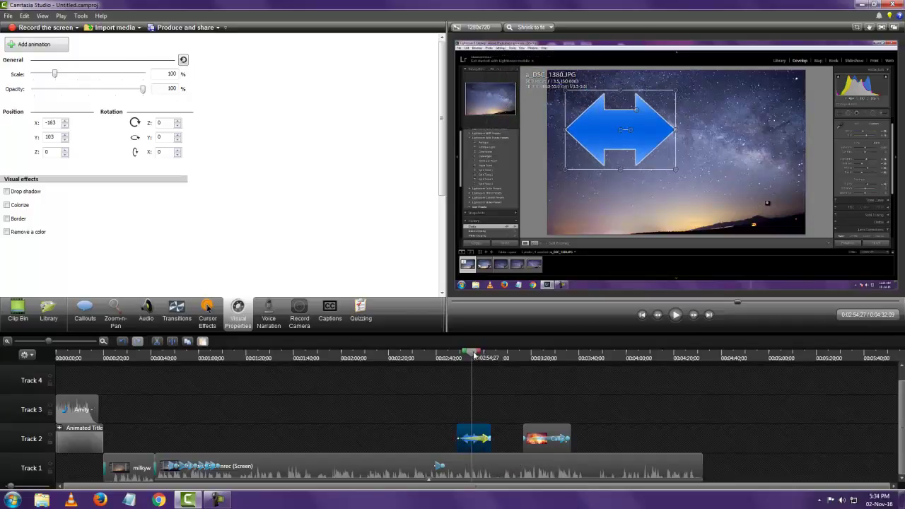
pyautogui.moveTo(474, 356); pyautogui.dragTo(439, 356)
pyautogui.click(676, 315)
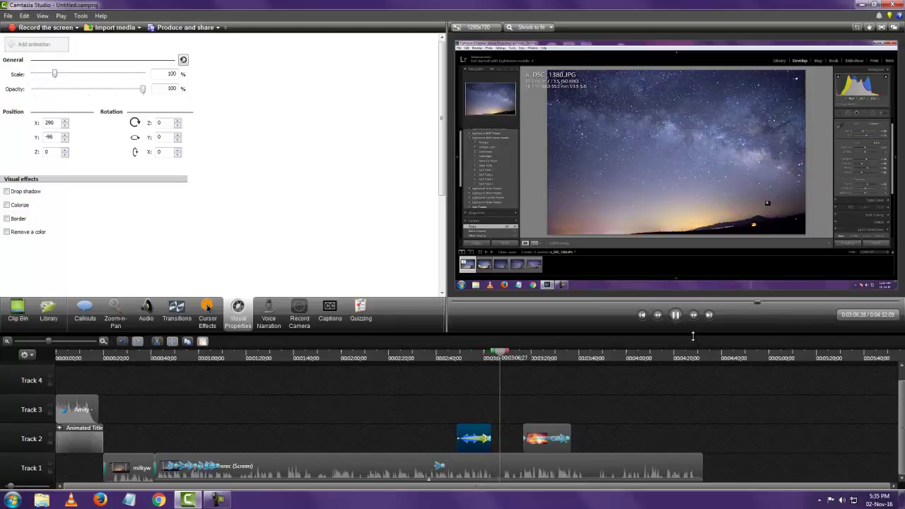
# Step: Delete the double-arrow callout's animation
pyautogui.rightClick(476, 439)
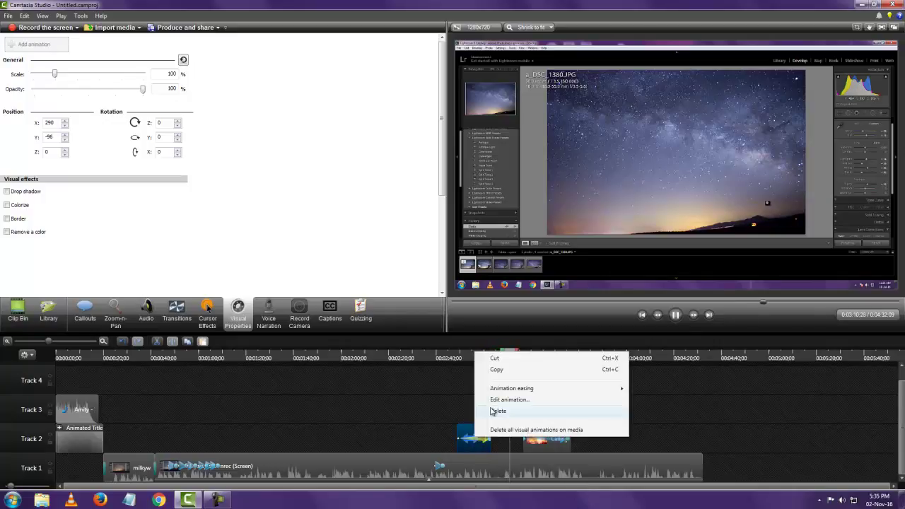
pyautogui.click(497, 411)
pyautogui.moveTo(468, 359); pyautogui.dragTo(477, 386)
# Step: Delete the callout clip from Track 2 and return to the bokeh overlay at 0:03:25
pyautogui.click(508, 407)
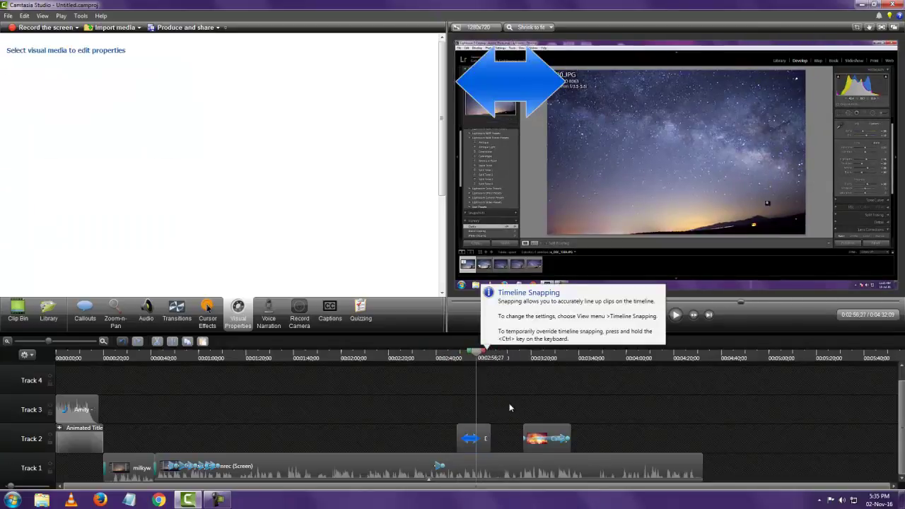
pyautogui.rightClick(488, 433)
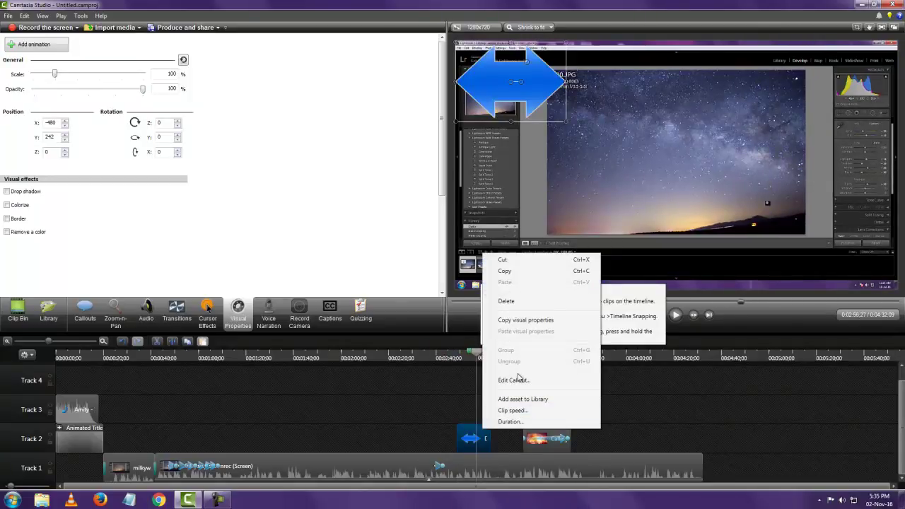
pyautogui.click(507, 301)
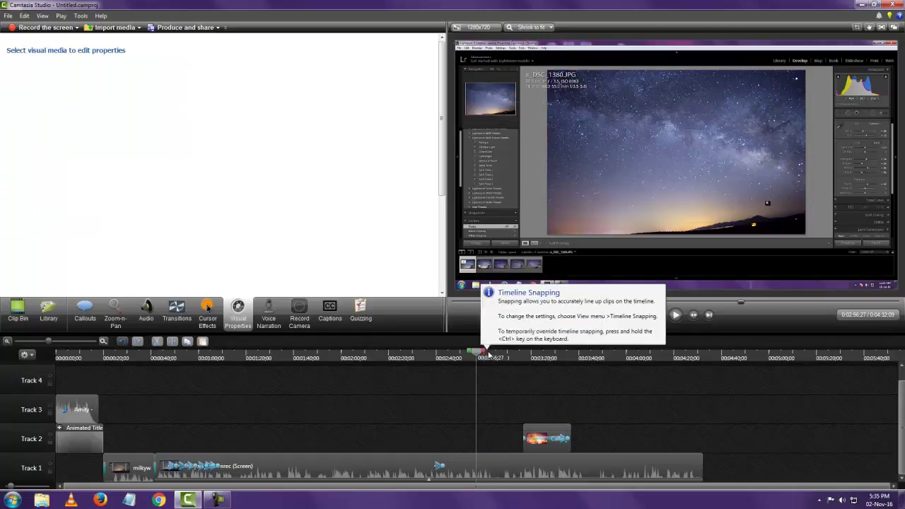
pyautogui.moveTo(487, 353); pyautogui.dragTo(618, 368)
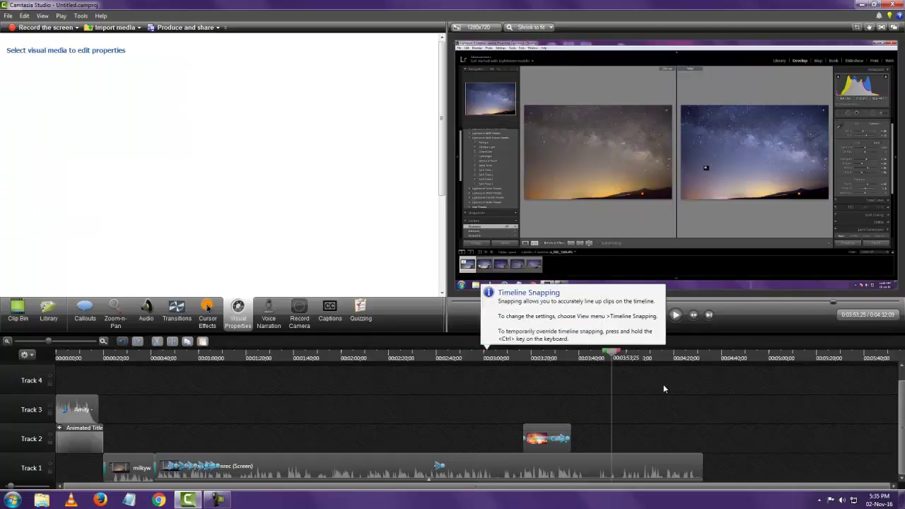
pyautogui.moveTo(616, 366); pyautogui.dragTo(544, 365)
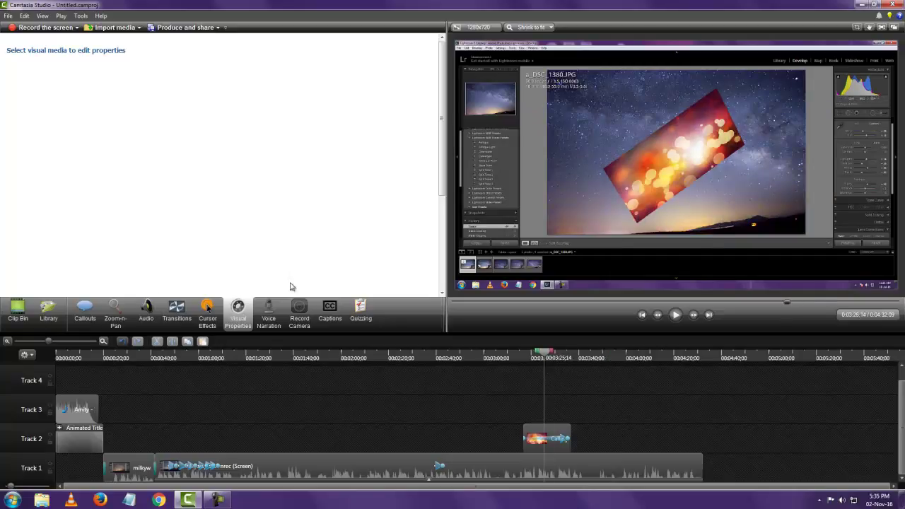
# Step: Show the Voice Narration panel with its Start recording option and microphone level
pyautogui.click(273, 318)
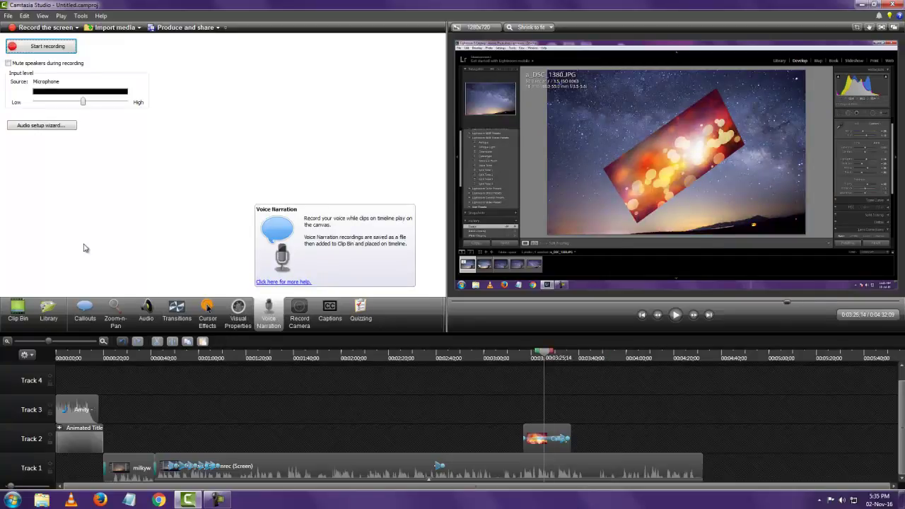